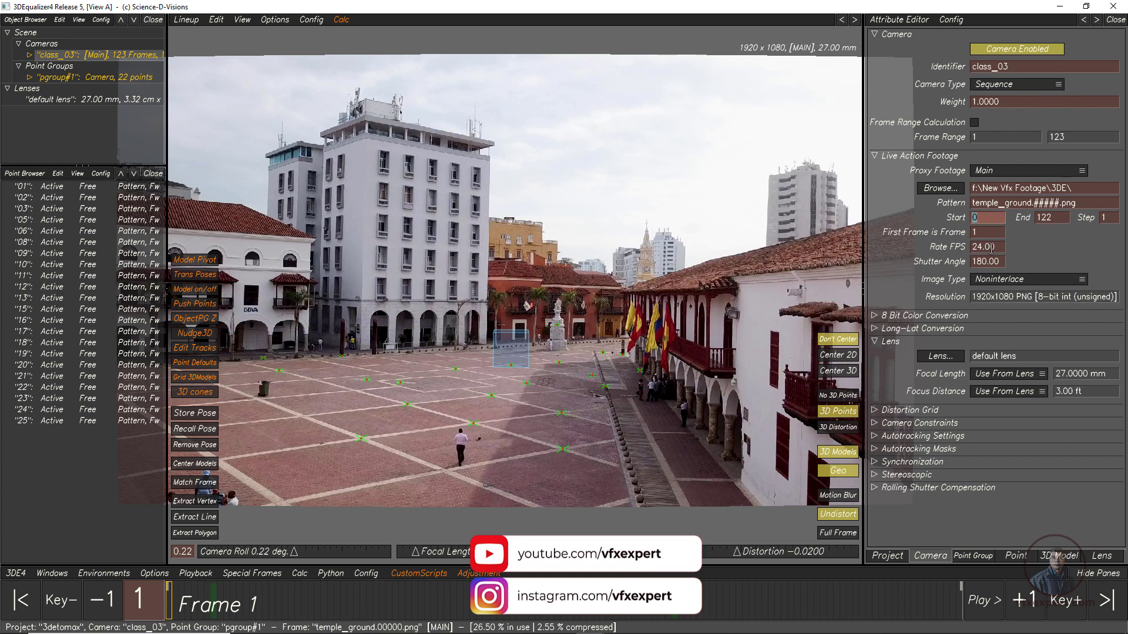
# - Start a 3DS MAX export of the project with camformax_export in the 3deproject folder as the export file
pyautogui.doubleClick(1054, 219)
pyautogui.click(987, 216)
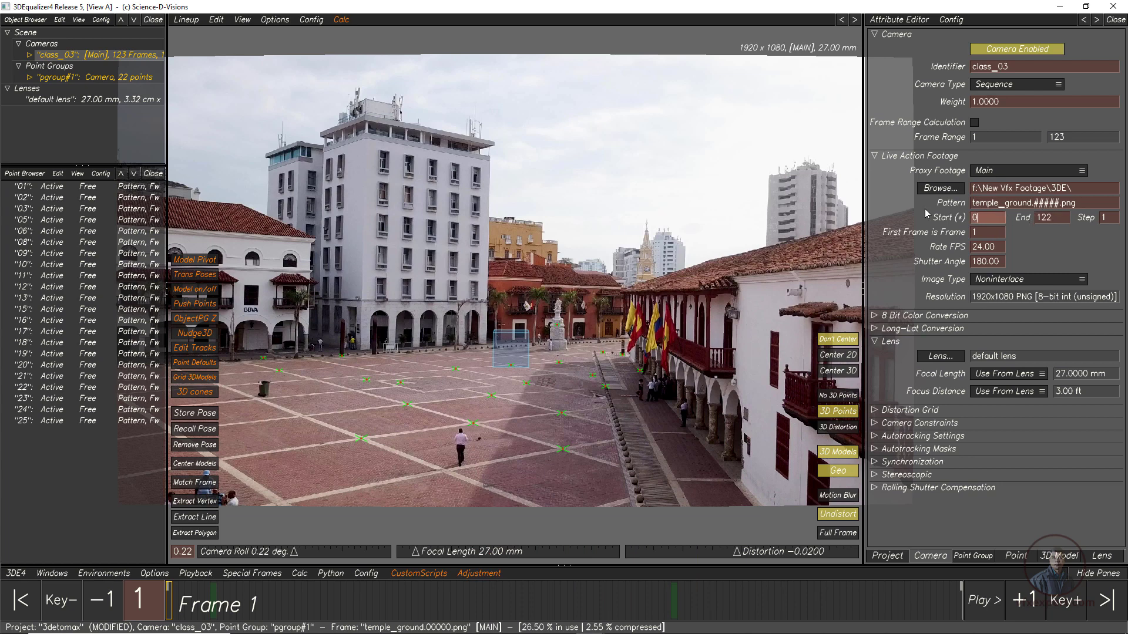
pyautogui.click(14, 573)
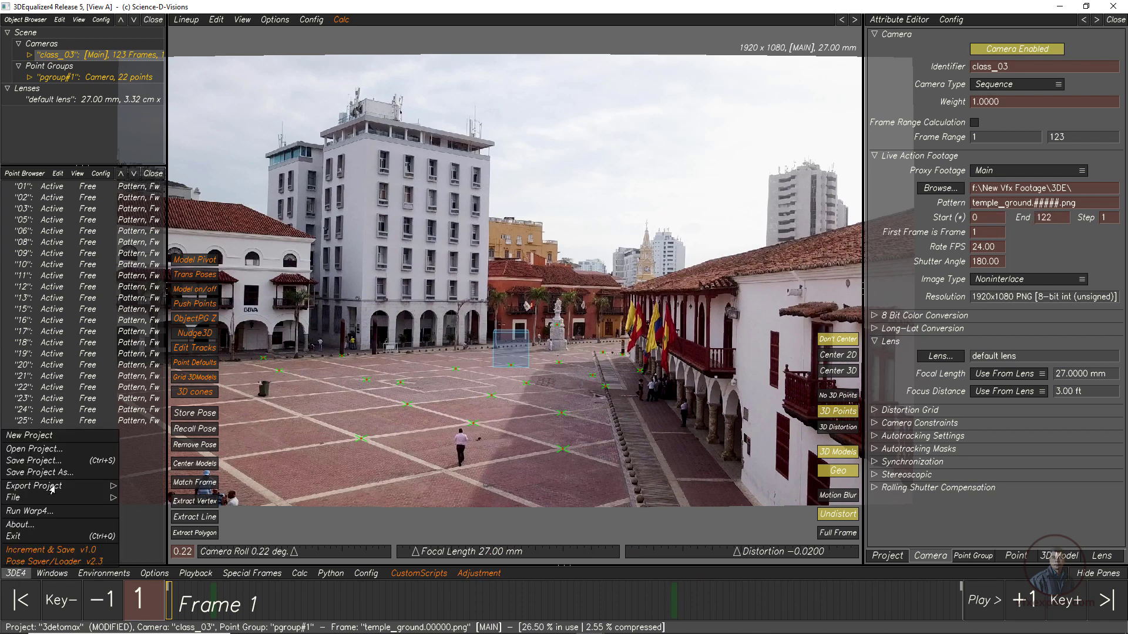
pyautogui.moveTo(52, 489)
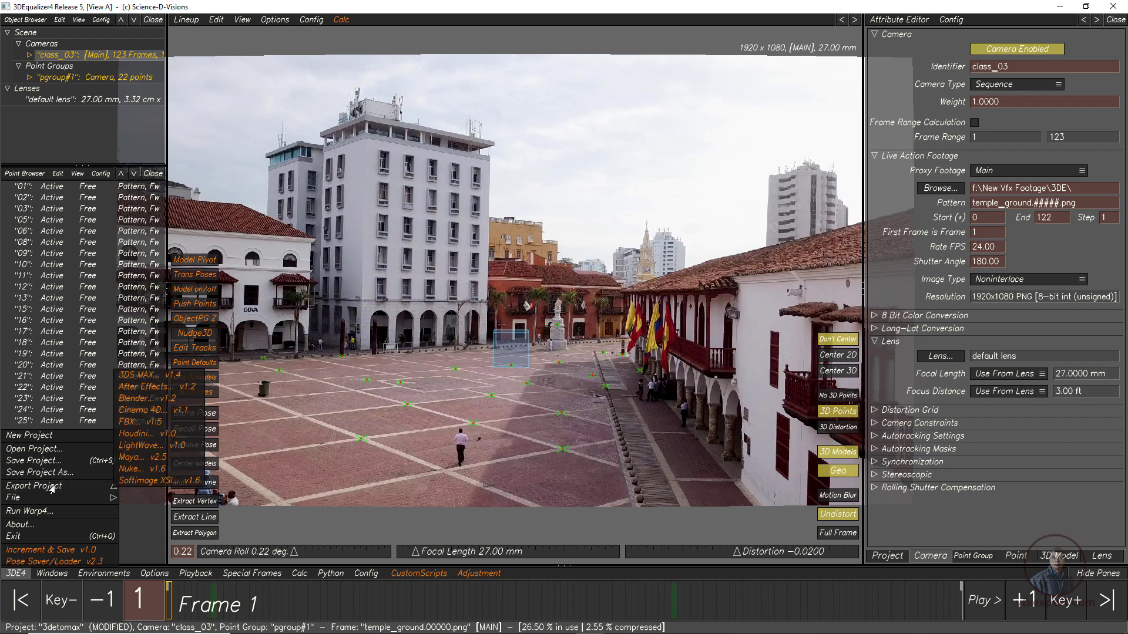
pyautogui.click(136, 376)
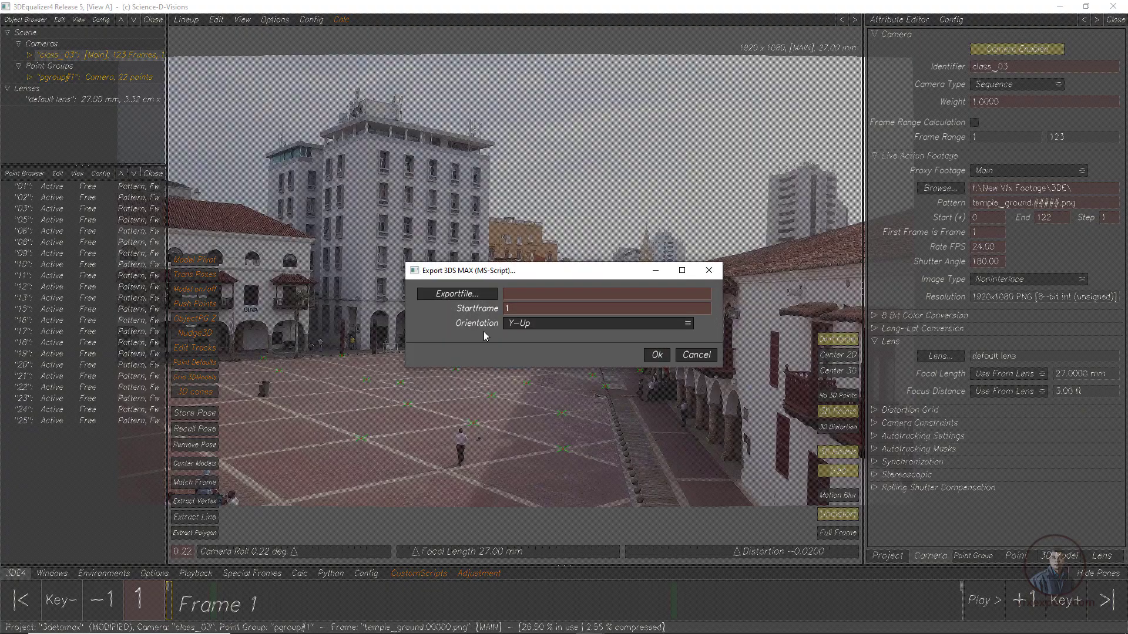
pyautogui.click(442, 295)
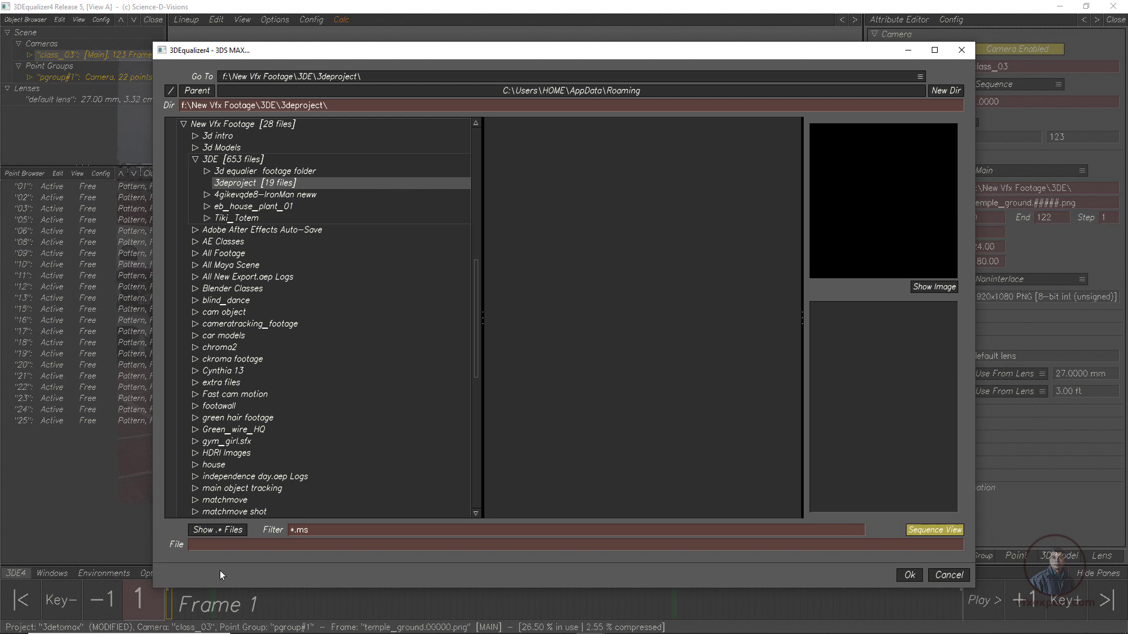
pyautogui.click(232, 546)
pyautogui.write('comformax_export')
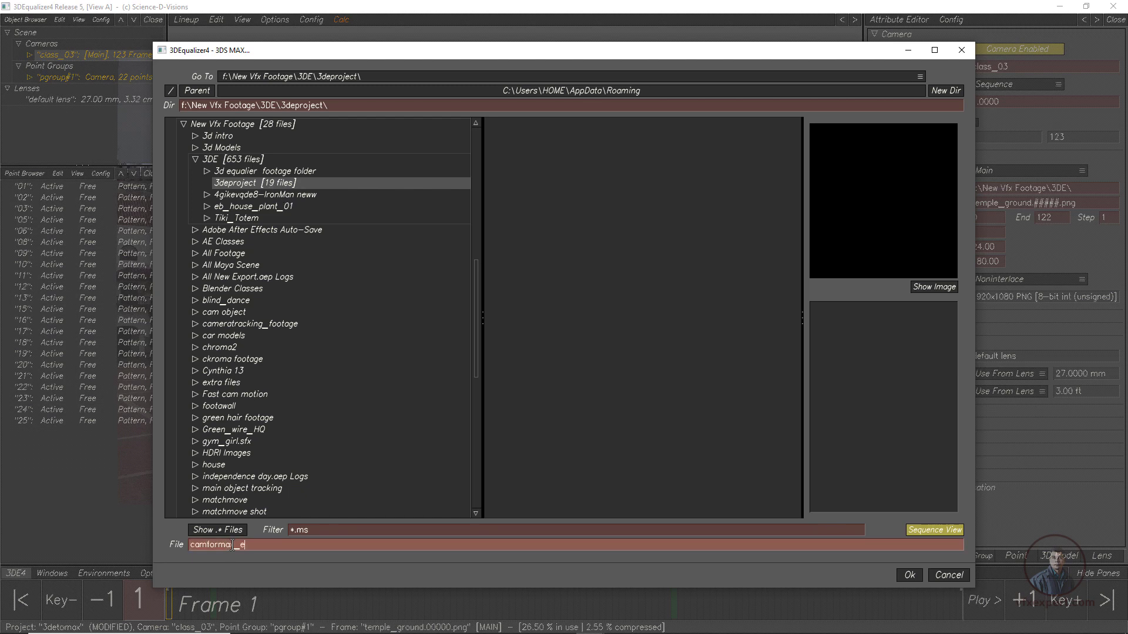
pyautogui.click(910, 576)
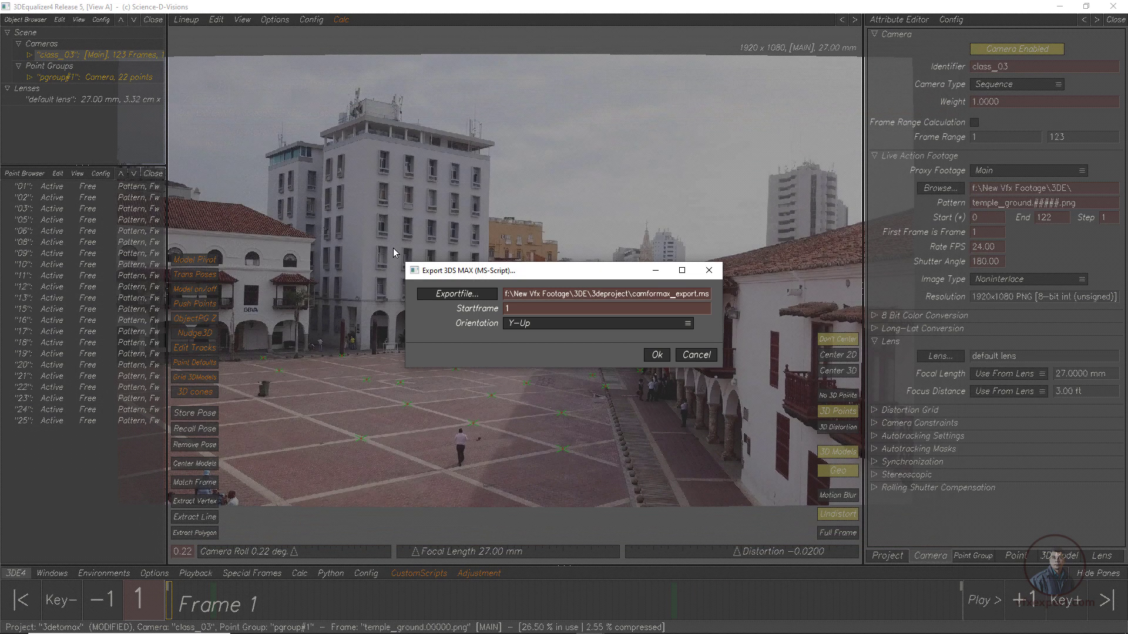
# - Set the export's start frame to 0 and its orientation to Z-Up, and run the export
pyautogui.doubleClick(509, 309)
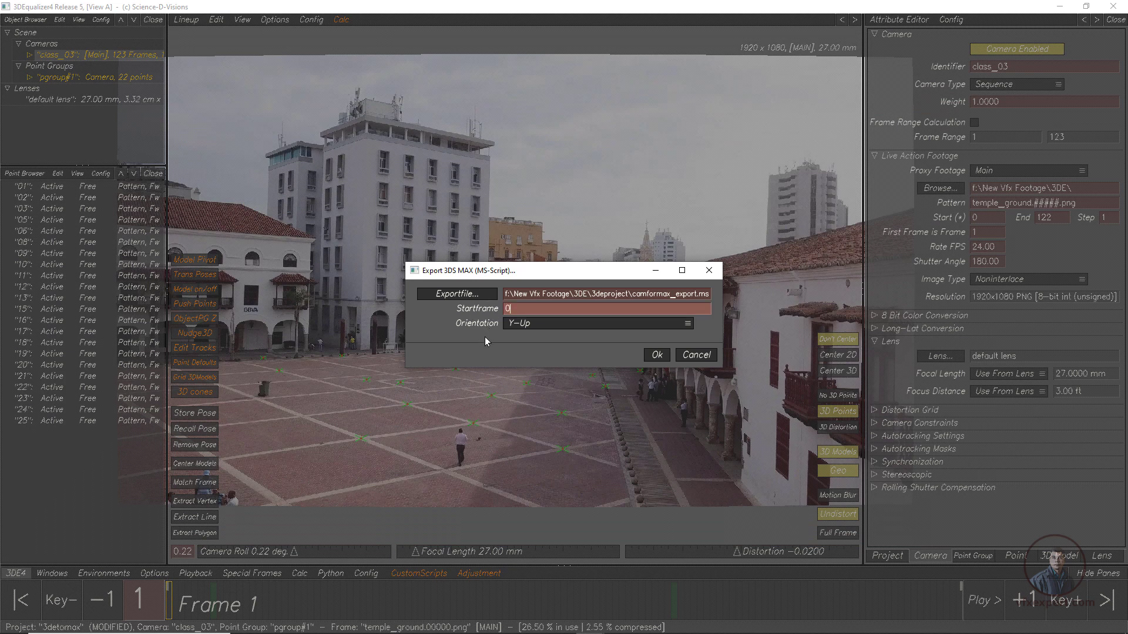
pyautogui.press('Return')
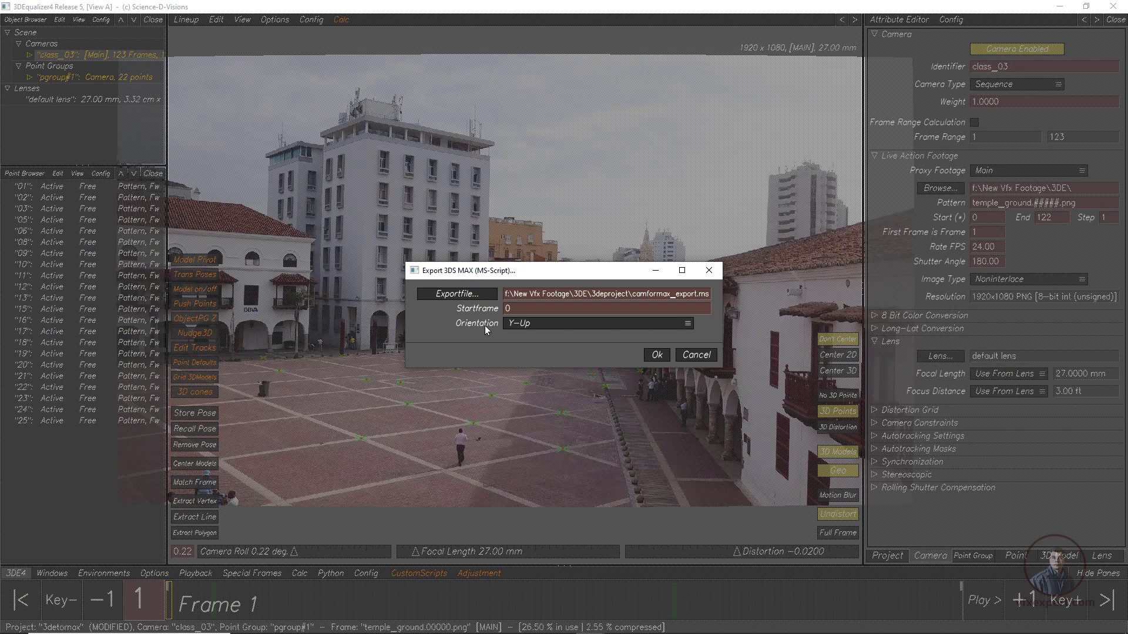
pyautogui.click(521, 326)
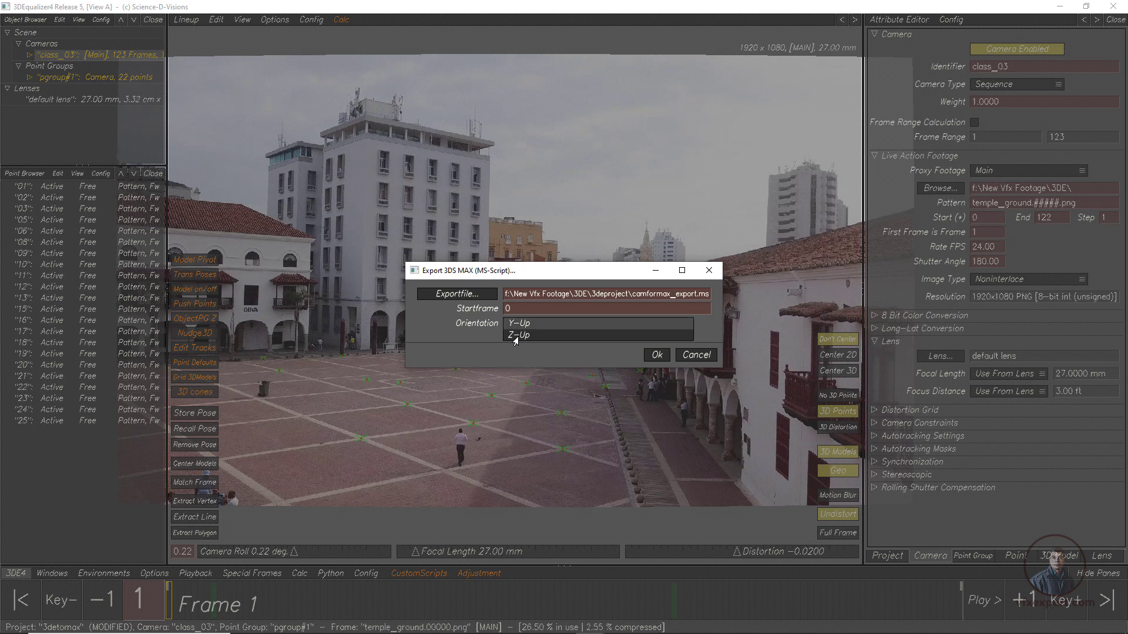
pyautogui.click(515, 337)
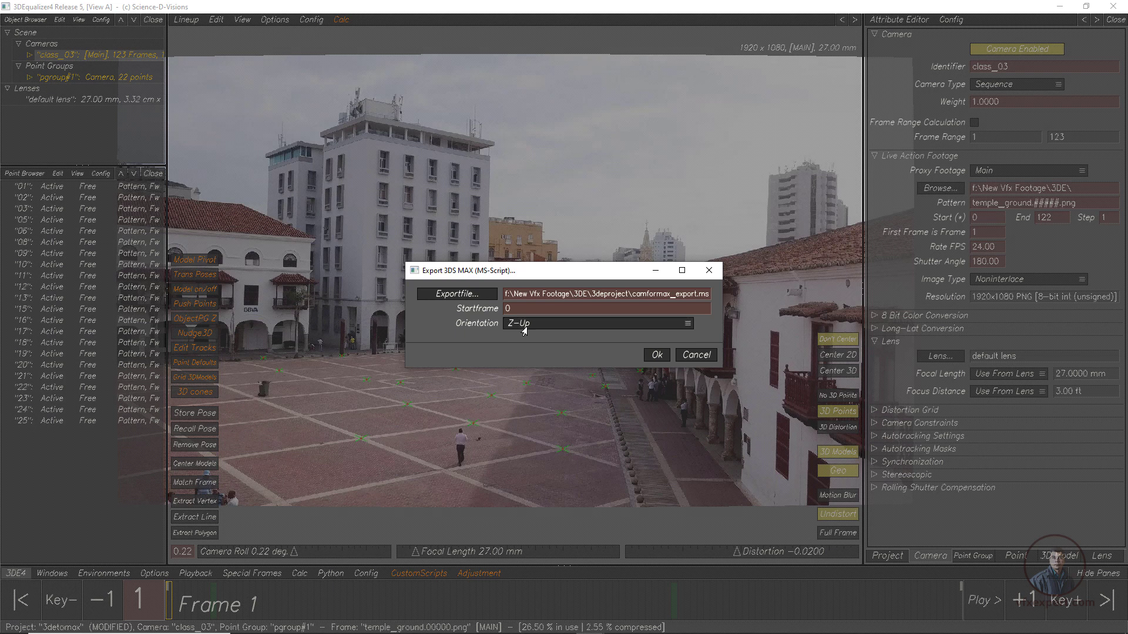
pyautogui.click(656, 355)
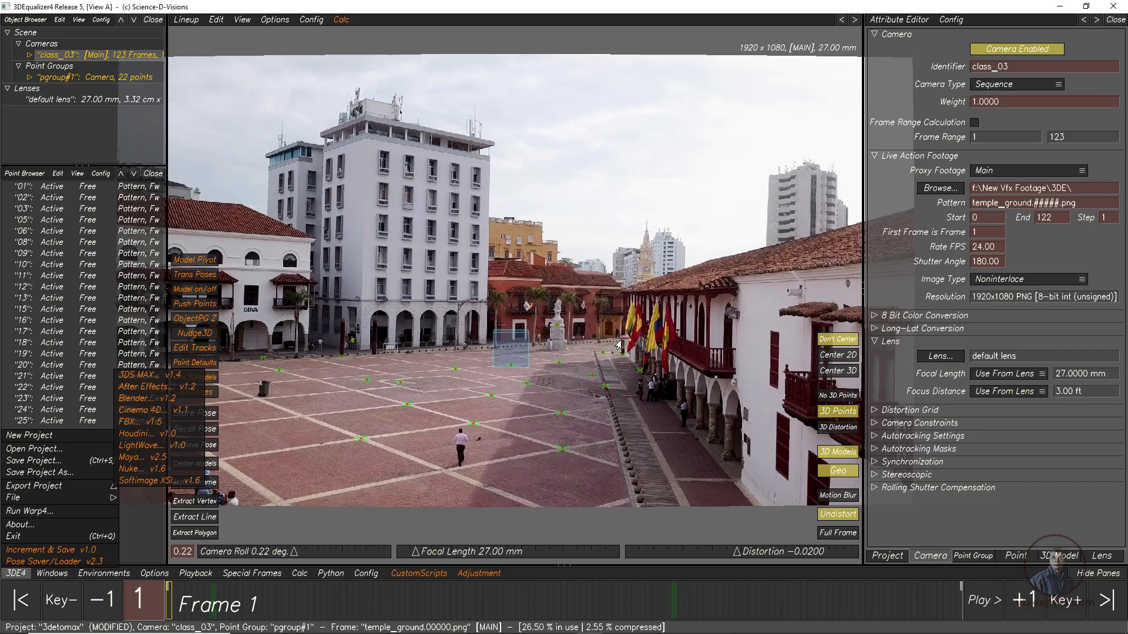
pyautogui.click(20, 574)
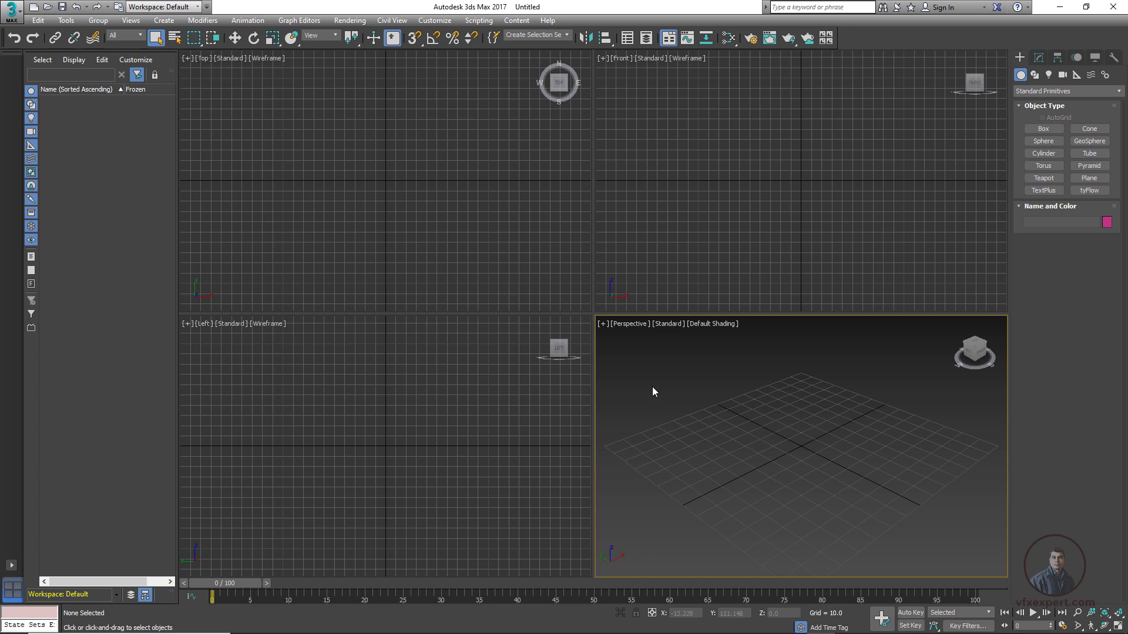
# - In 3ds Max, run the camformax_export script from the 3deproject folder
pyautogui.click(479, 20)
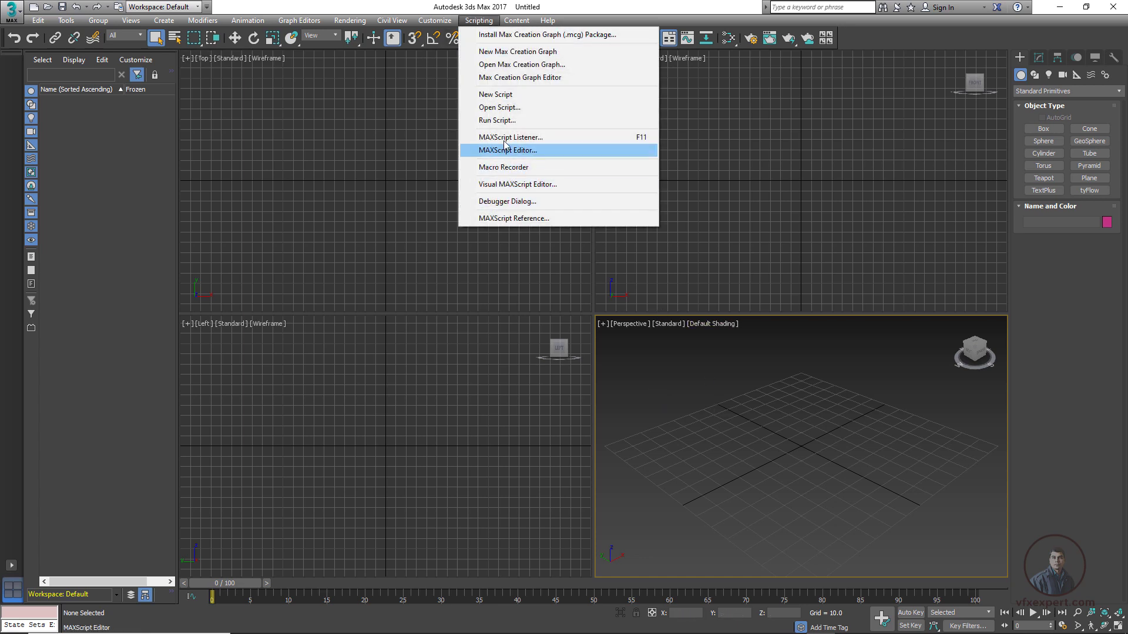
pyautogui.click(491, 121)
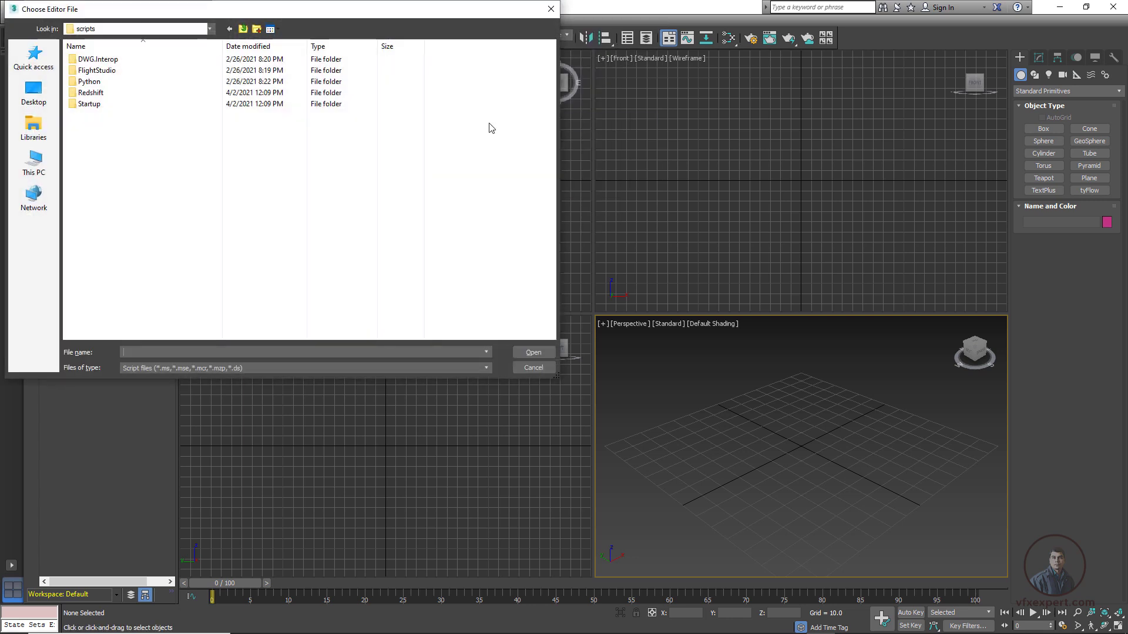
pyautogui.moveTo(366, 14); pyautogui.dragTo(546, 57)
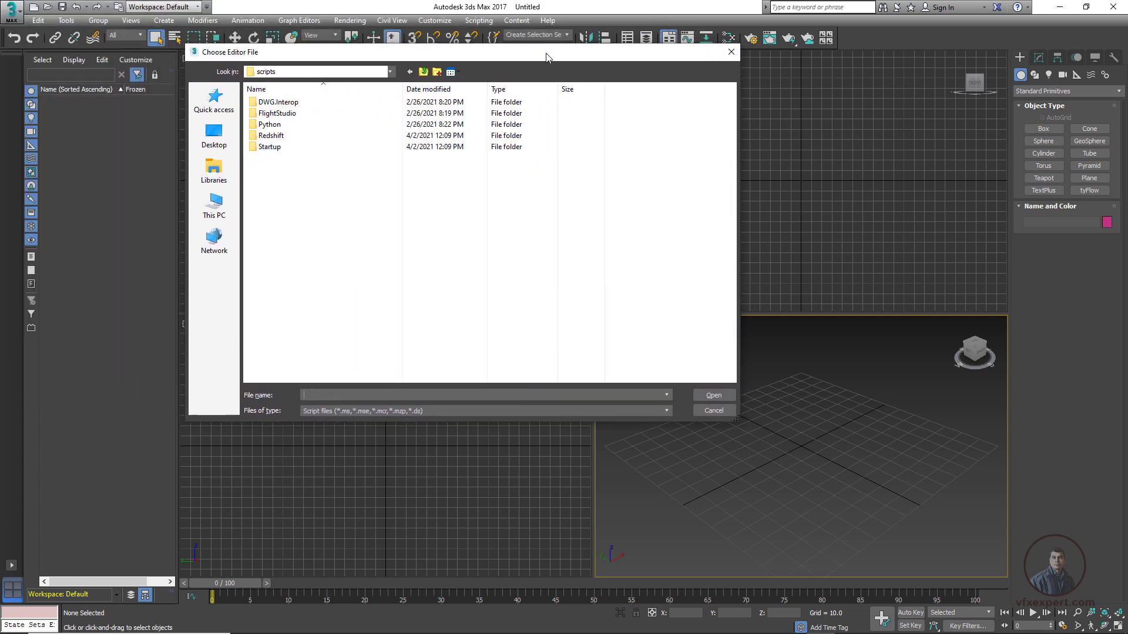
pyautogui.click(225, 209)
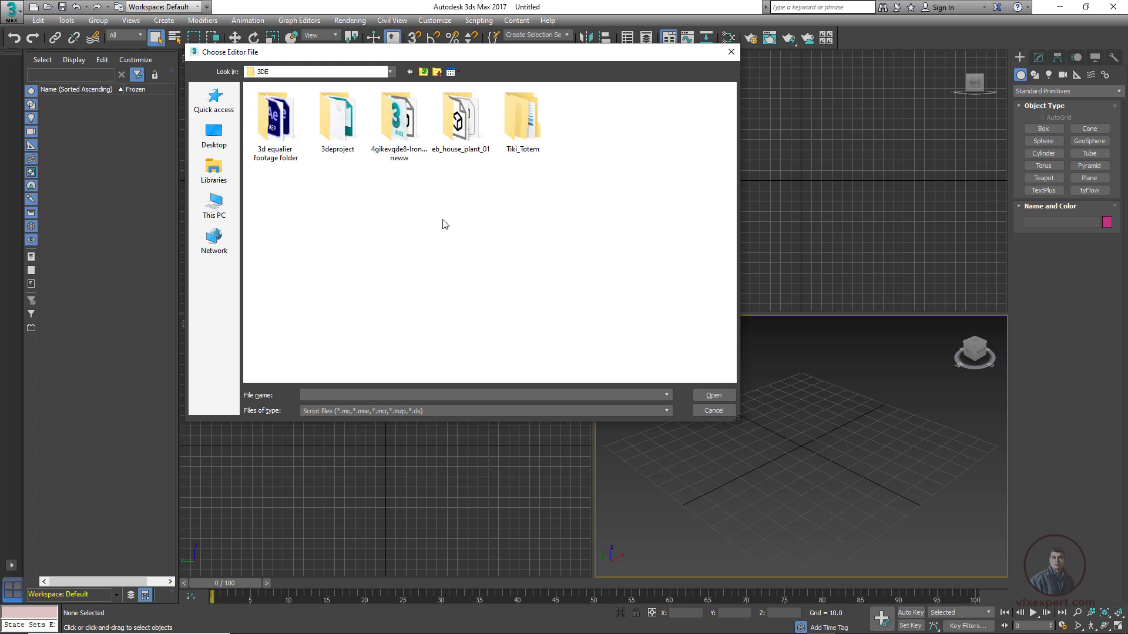
pyautogui.doubleClick(338, 125)
pyautogui.click(304, 107)
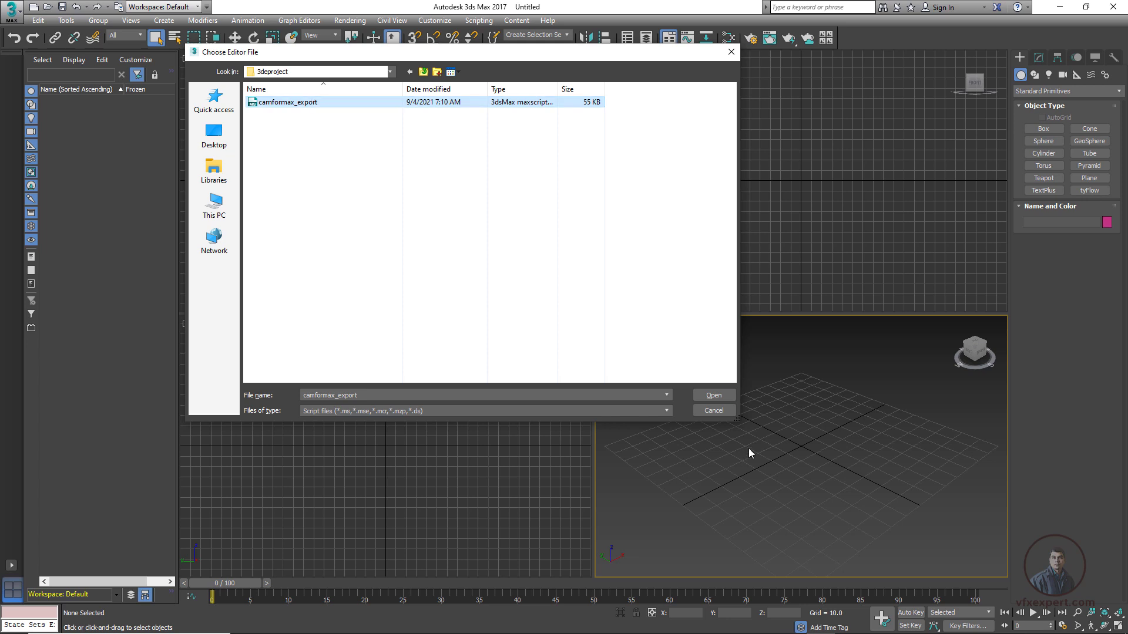
pyautogui.click(721, 398)
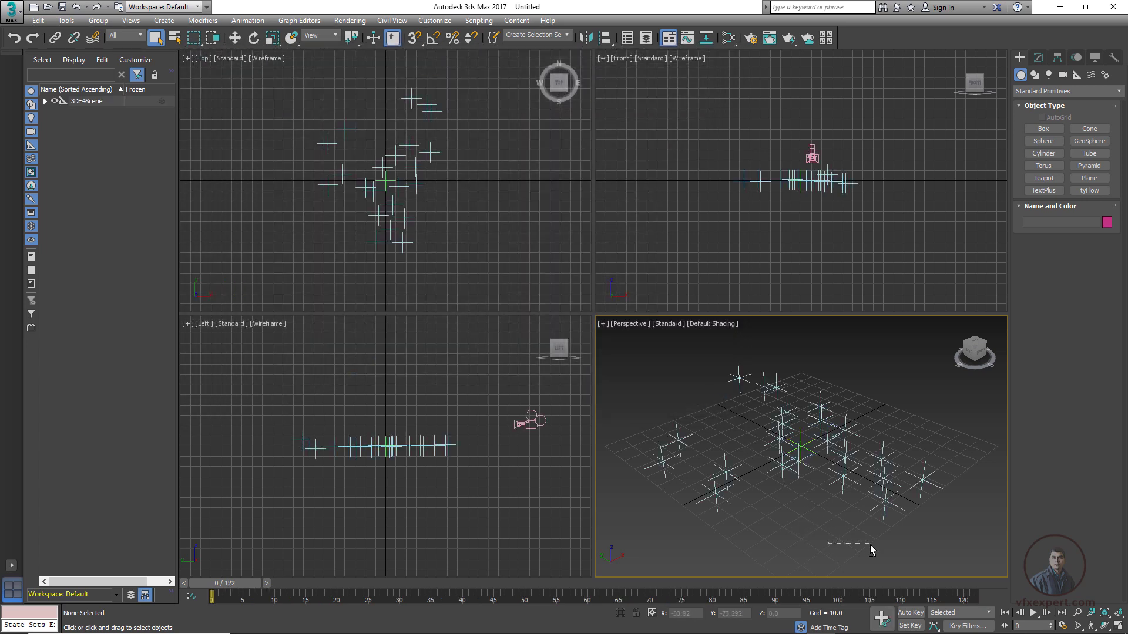
# - Examine the imported tracking points and camera in the perspective view, and scrub through the camera animation
pyautogui.scroll(-8, 823, 537)
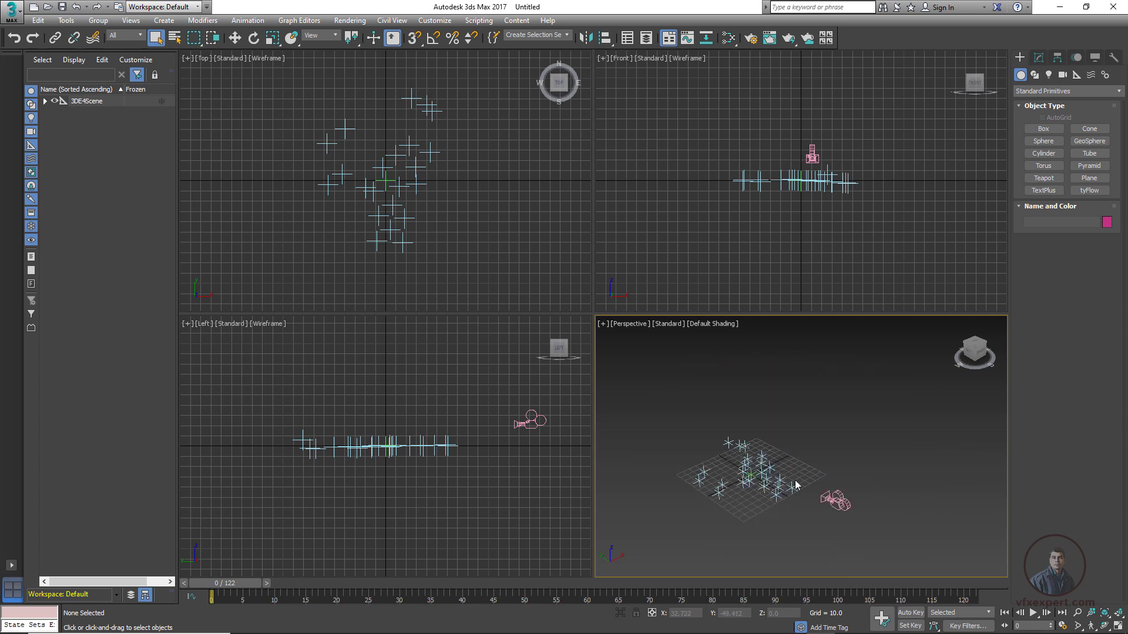
pyautogui.scroll(5, 795, 512)
pyautogui.scroll(2, 778, 503)
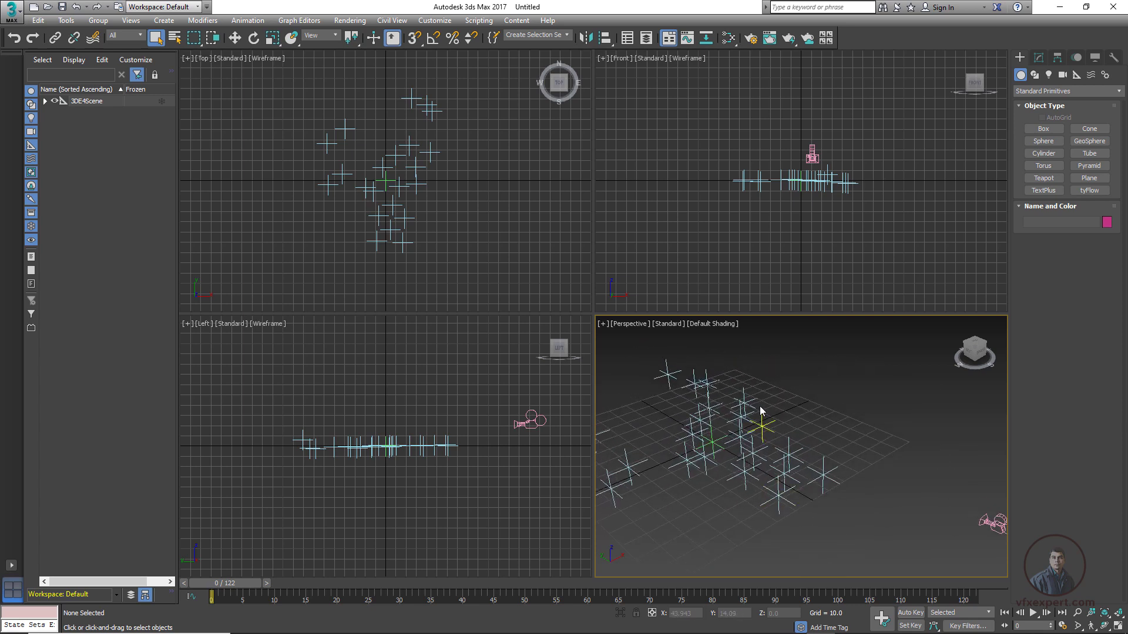
pyautogui.moveTo(692, 474); pyautogui.dragTo(694, 475)
pyautogui.click(855, 435)
pyautogui.click(994, 522)
pyautogui.moveTo(225, 584); pyautogui.dragTo(194, 600)
pyautogui.press('q')
pyautogui.click(777, 438)
# - Switch the perspective viewport to the class_03_1_1 camera and scrub the timeline to check its motion
pyautogui.click(632, 326)
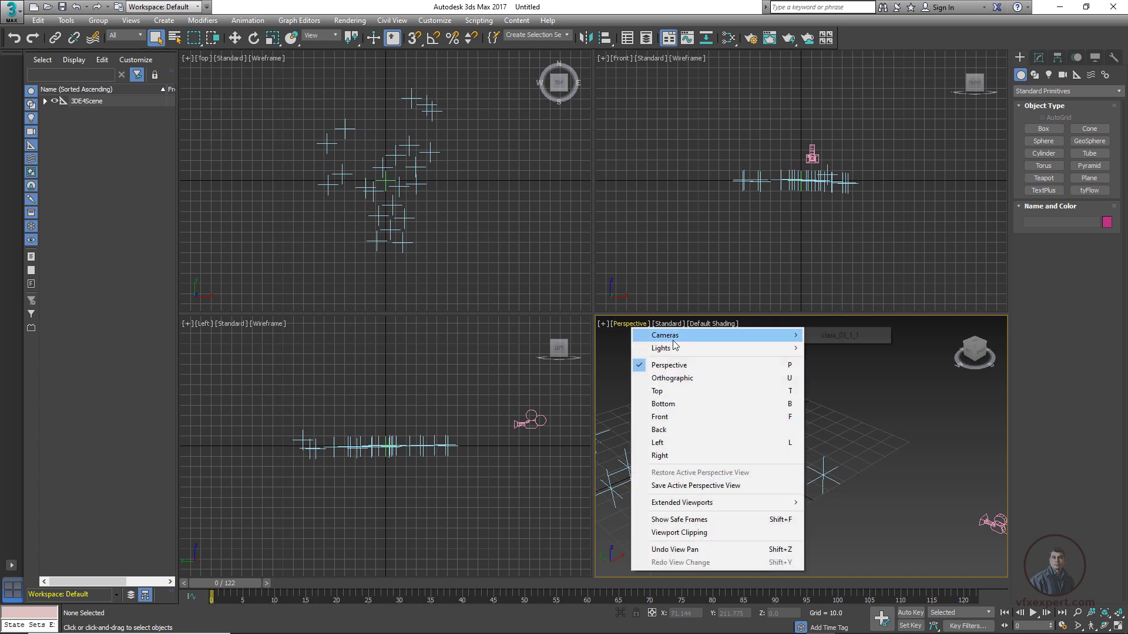
pyautogui.moveTo(790, 336)
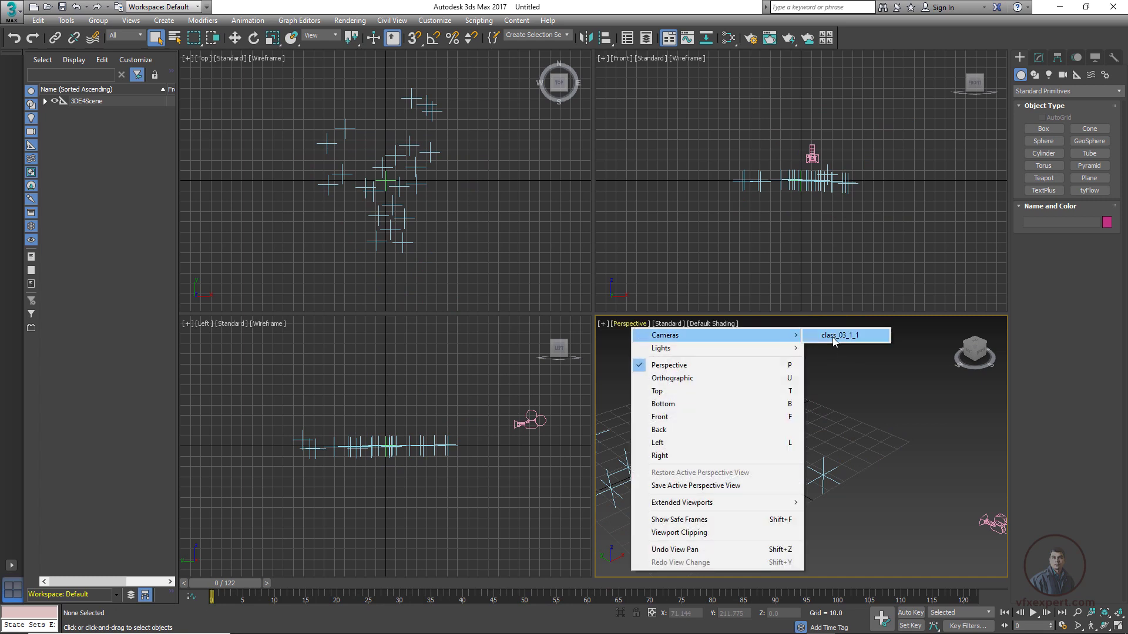
pyautogui.click(840, 334)
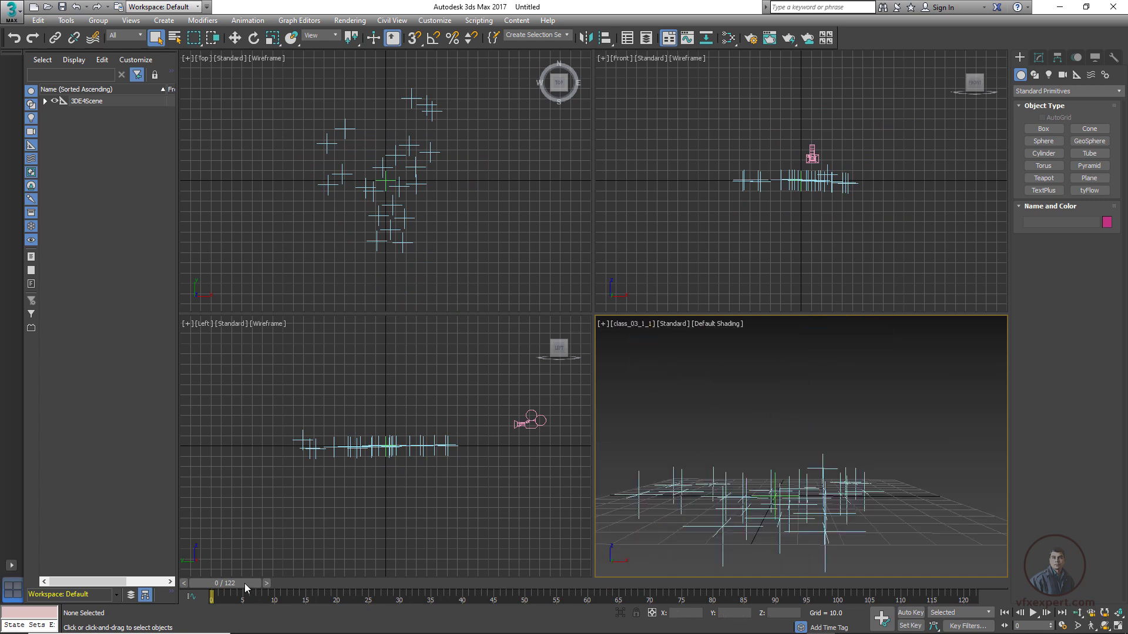
pyautogui.moveTo(246, 587); pyautogui.dragTo(199, 533)
# - Configure the camera viewport's background to use files and load temple_ground.00000 from the 3DE folder as an image sequence
pyautogui.click(134, 22)
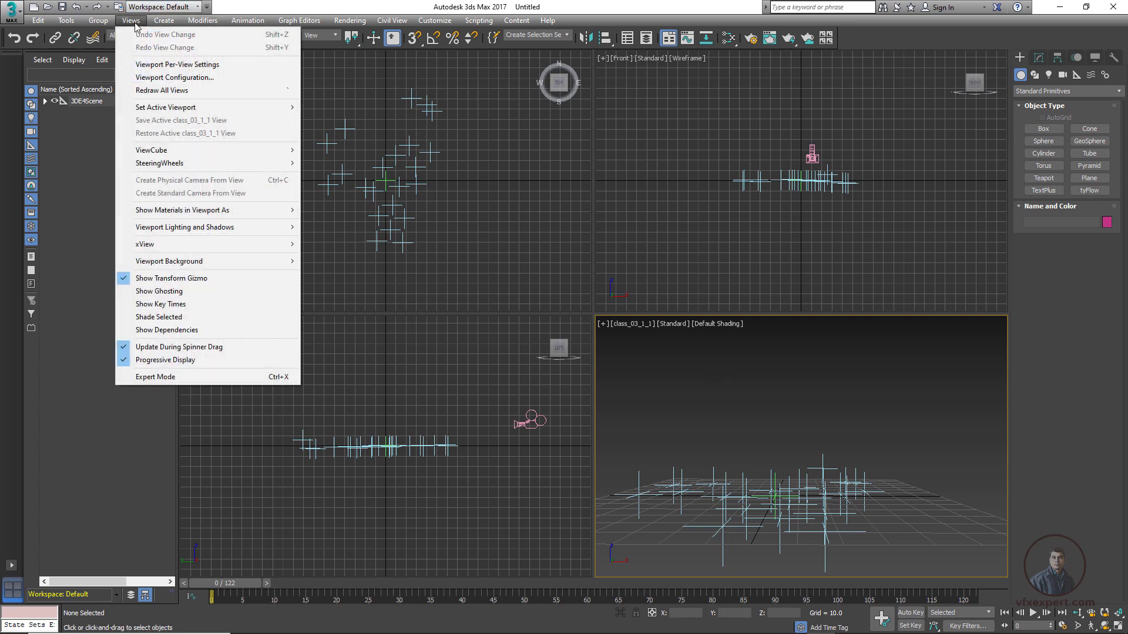
pyautogui.moveTo(233, 267)
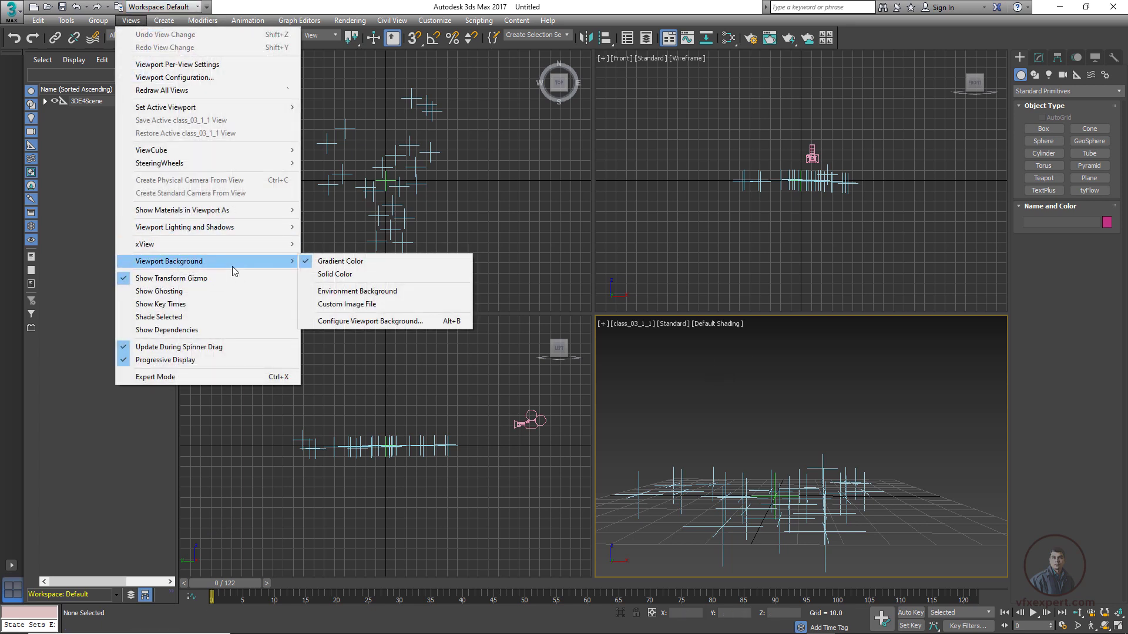
pyautogui.click(383, 323)
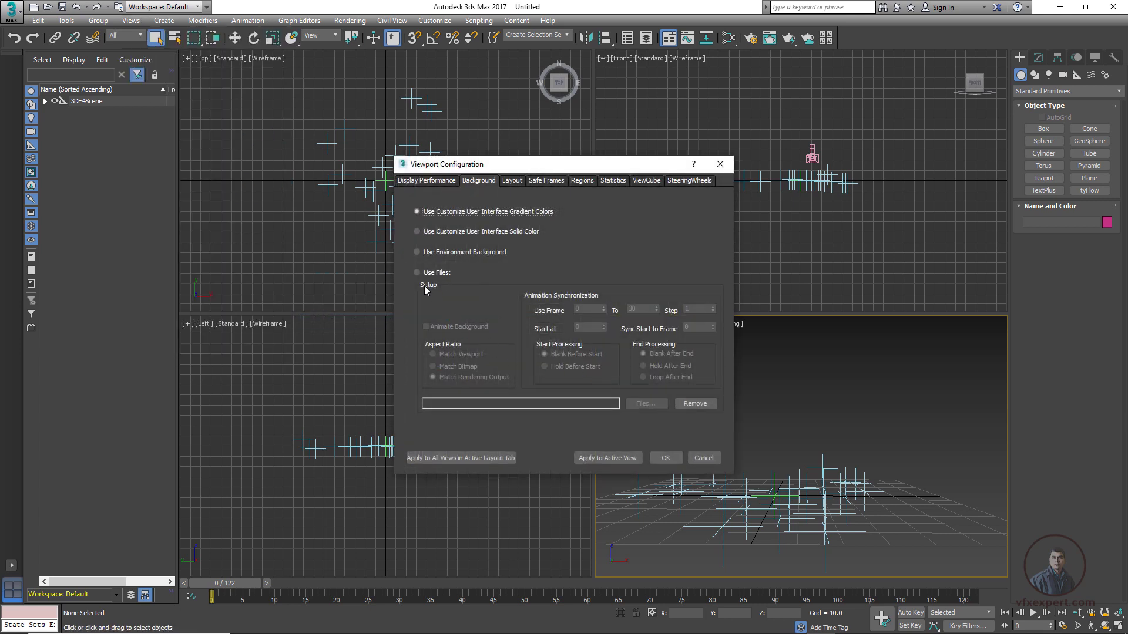
pyautogui.click(424, 274)
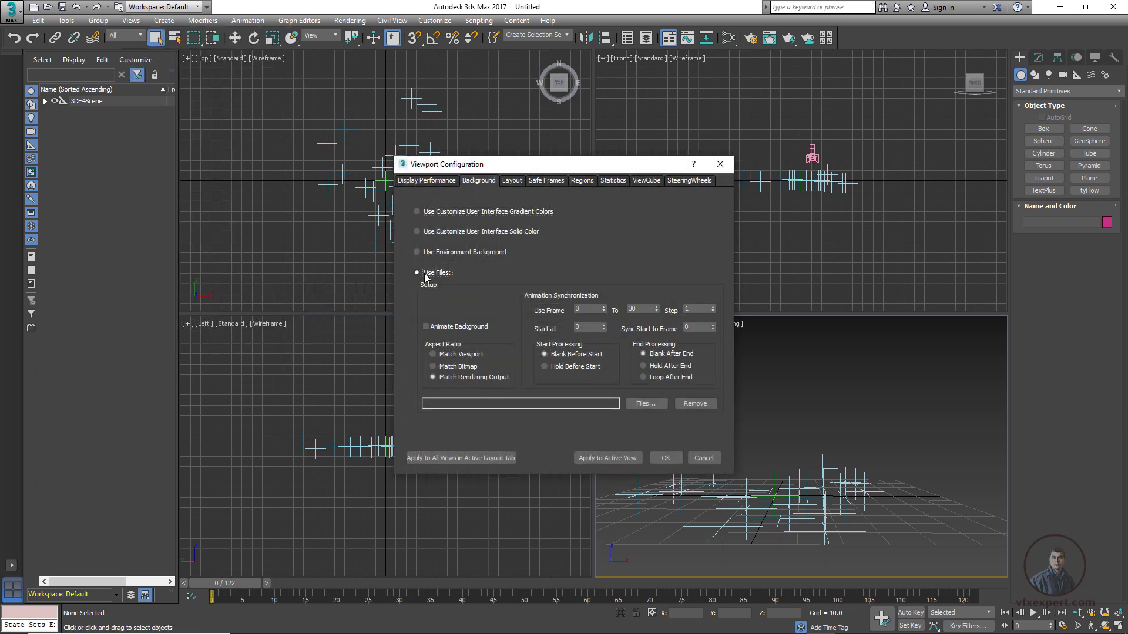
pyautogui.click(646, 403)
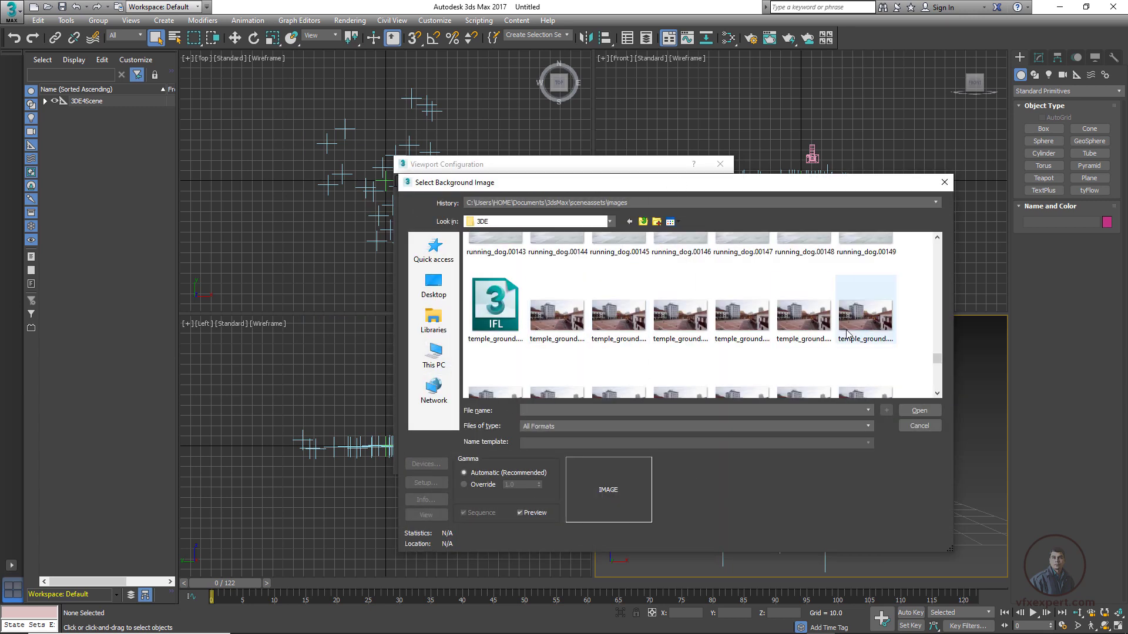
pyautogui.click(567, 323)
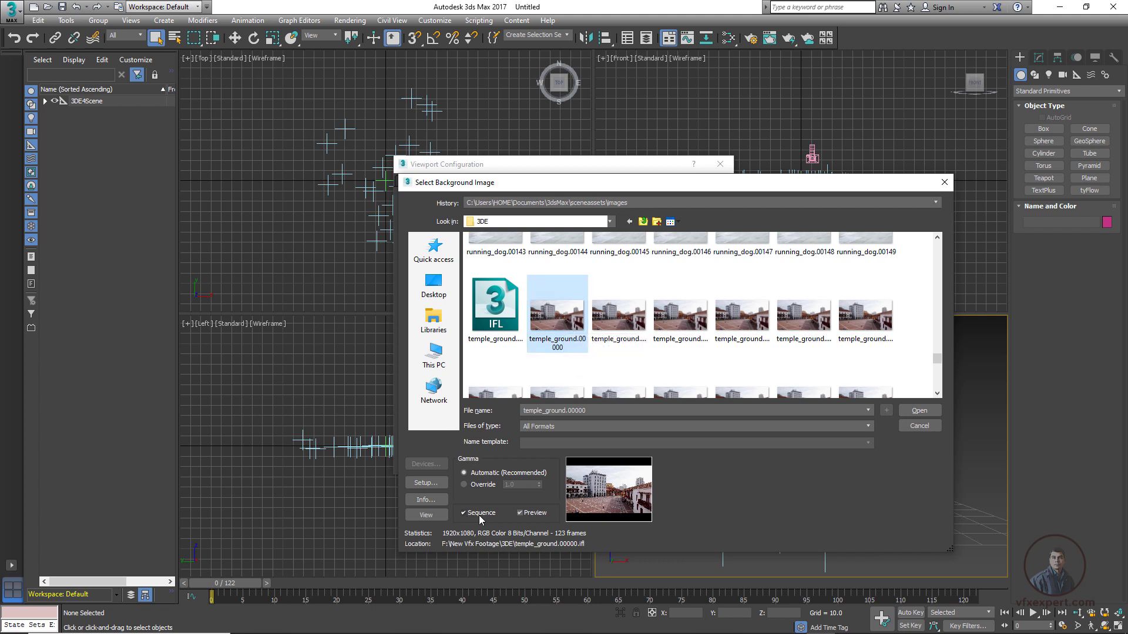
pyautogui.click(917, 410)
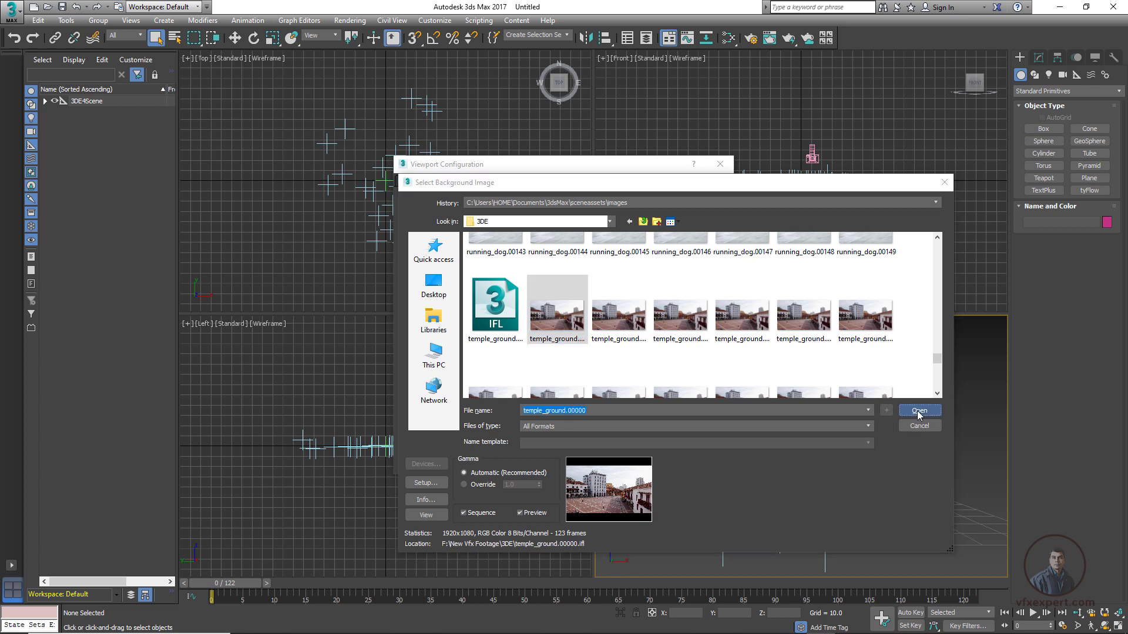
# - Accept the image sequence's frame range of 0 to 122 and apply it as the animated viewport background
pyautogui.click(644, 376)
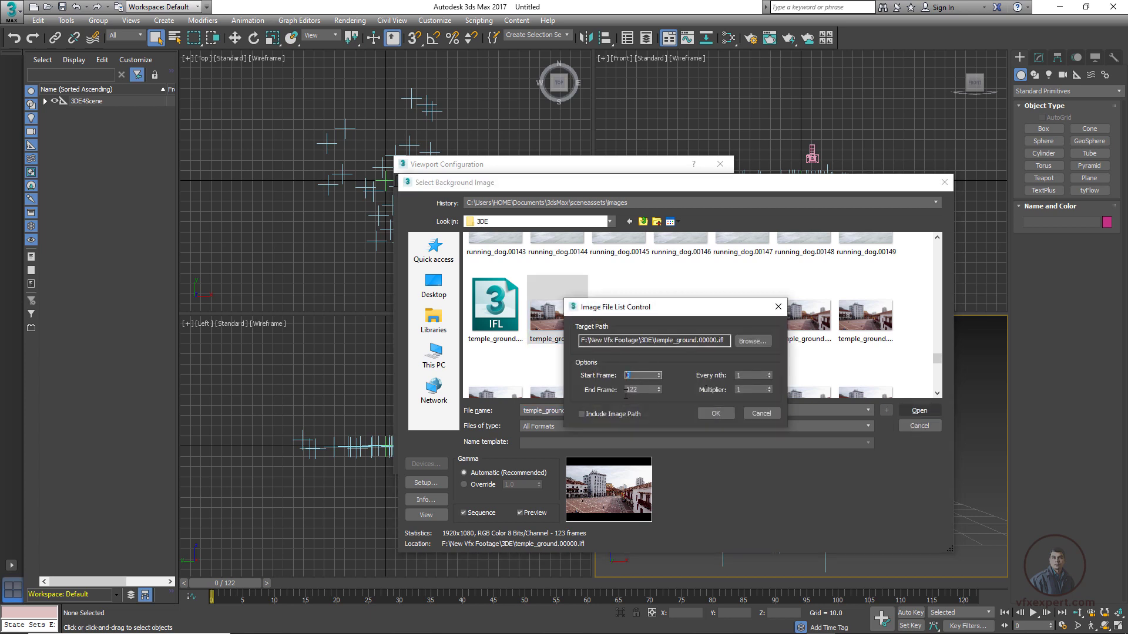
pyautogui.moveTo(641, 391); pyautogui.dragTo(628, 390)
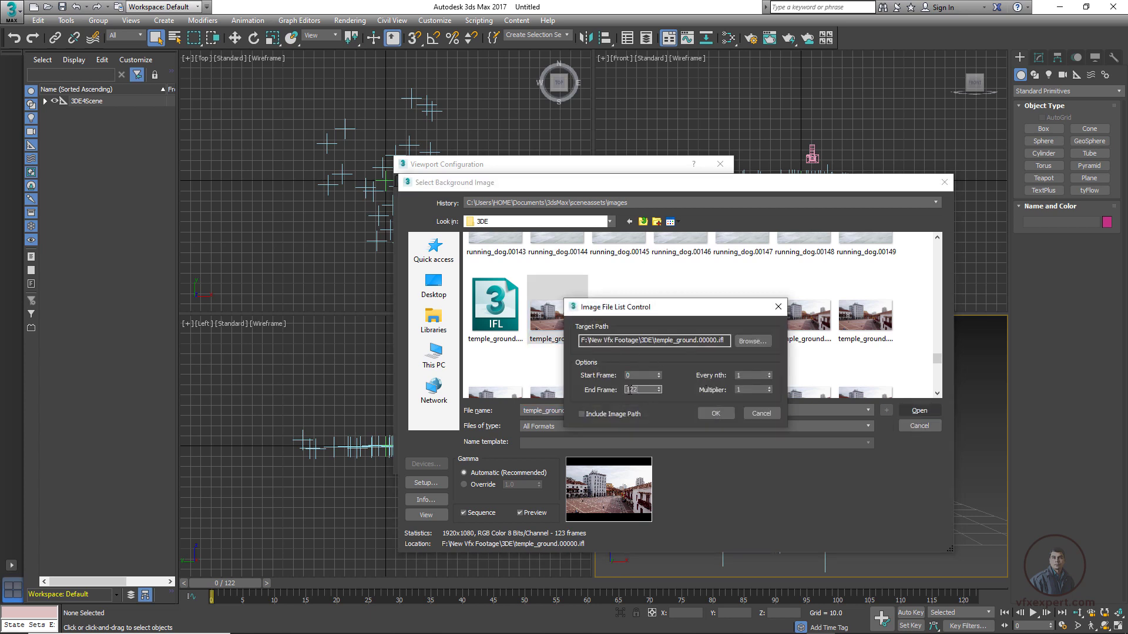
pyautogui.click(717, 413)
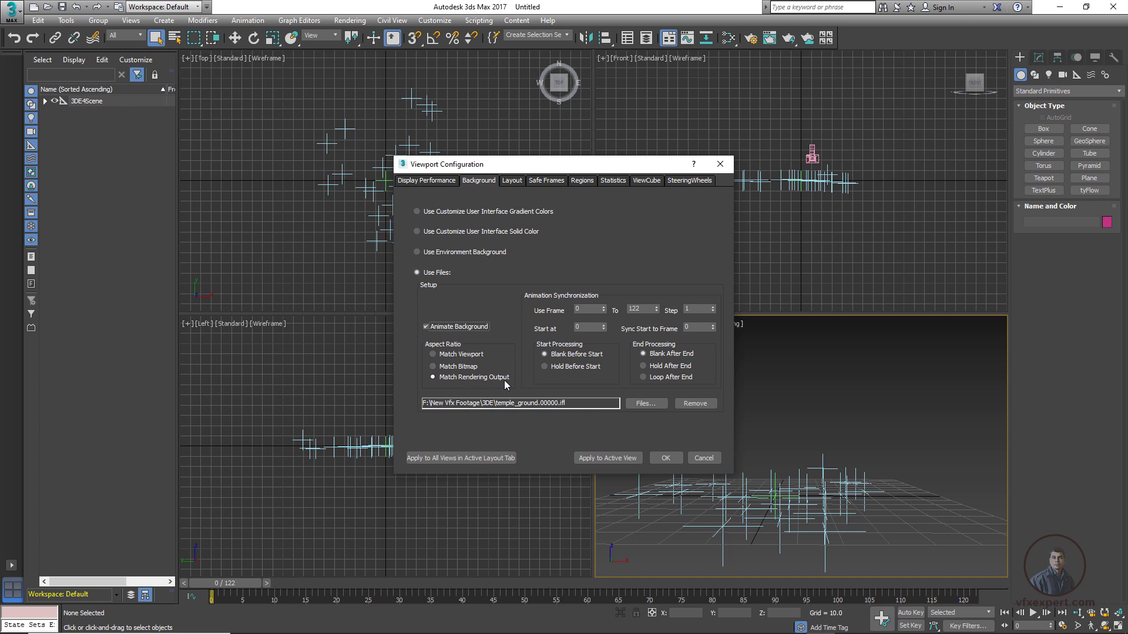
pyautogui.click(664, 459)
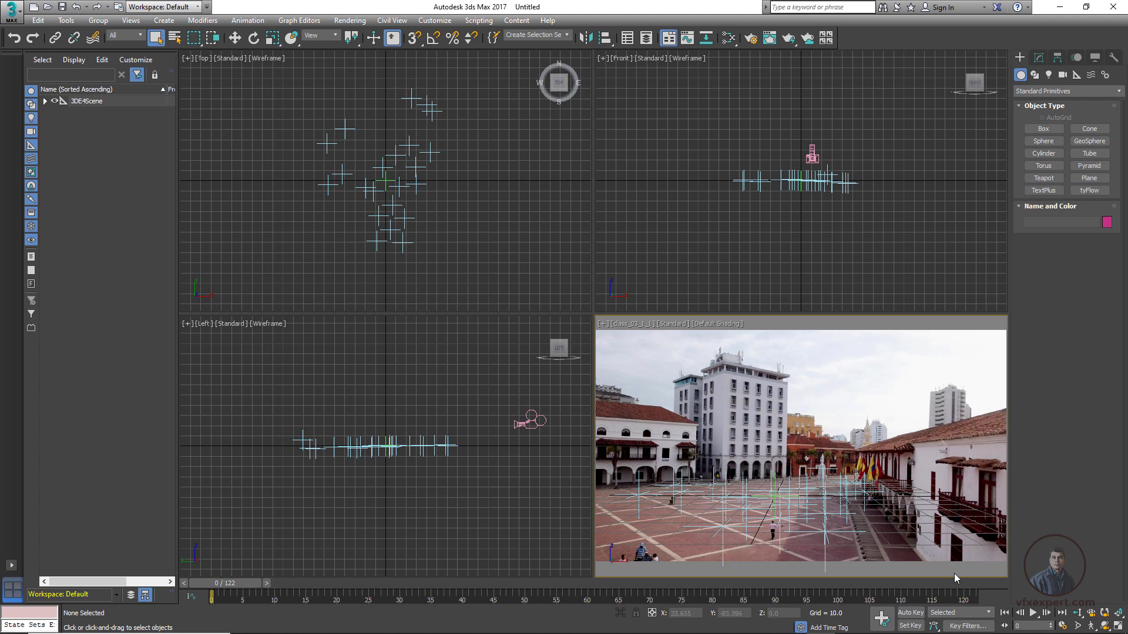
# - Play back the camera animation and check the Update Background While Playing option in the viewport preferences
pyautogui.click(1032, 614)
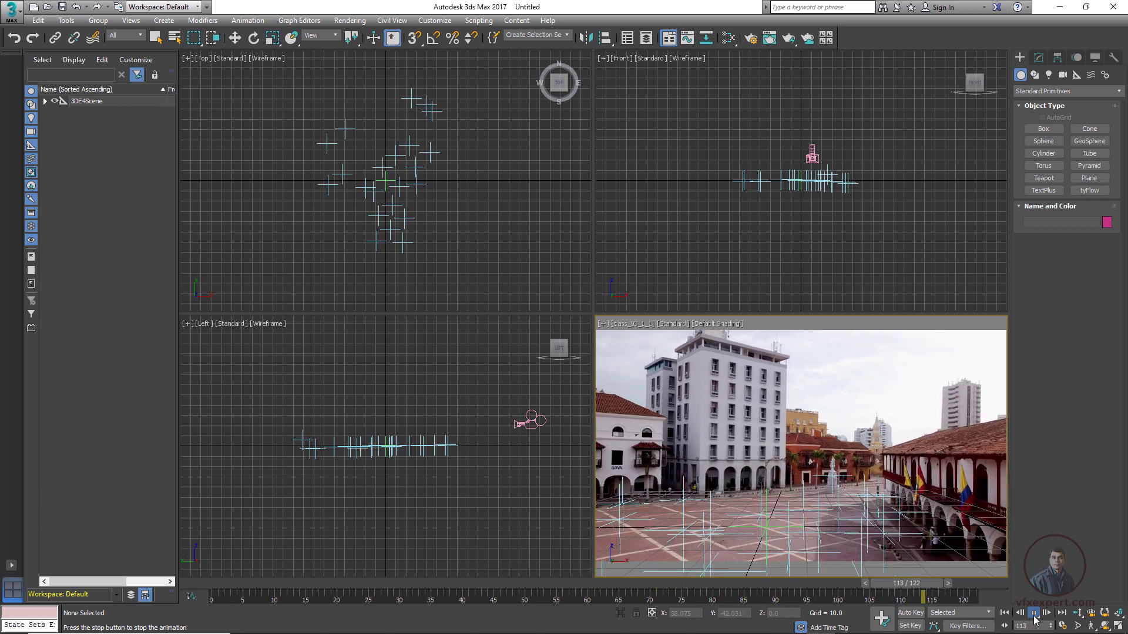
pyautogui.click(1033, 613)
pyautogui.click(436, 21)
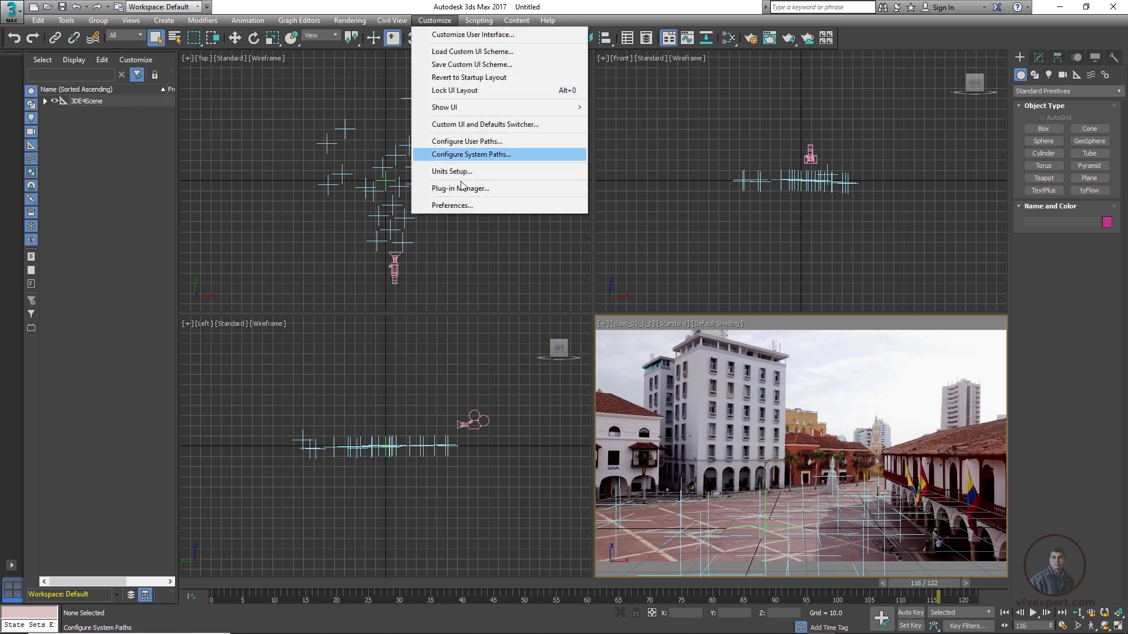
pyautogui.click(464, 206)
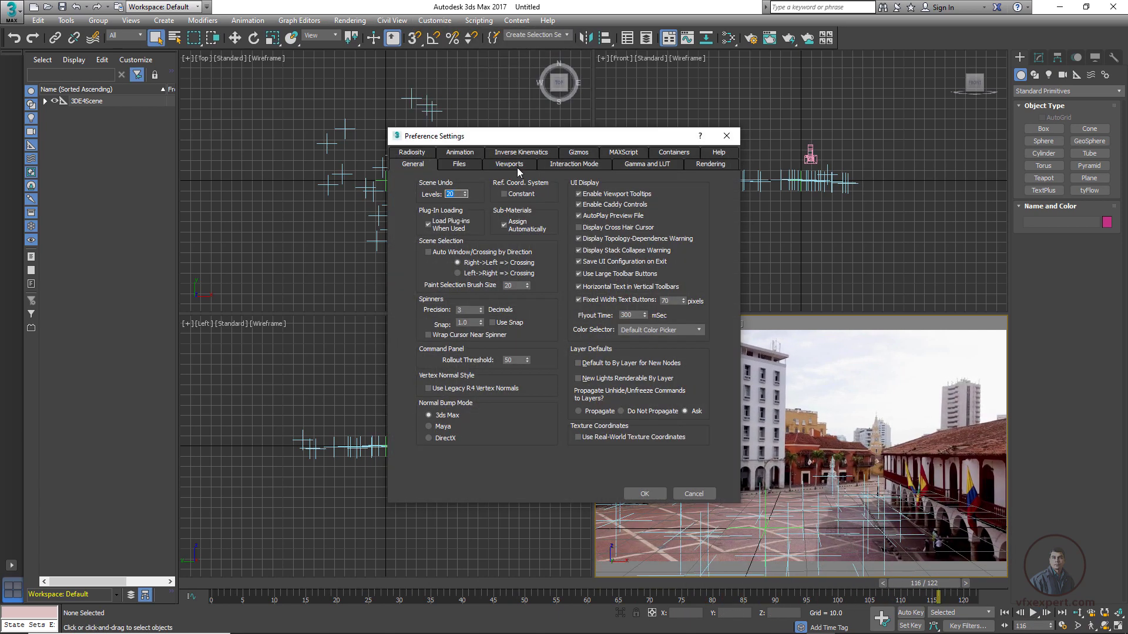
pyautogui.click(510, 165)
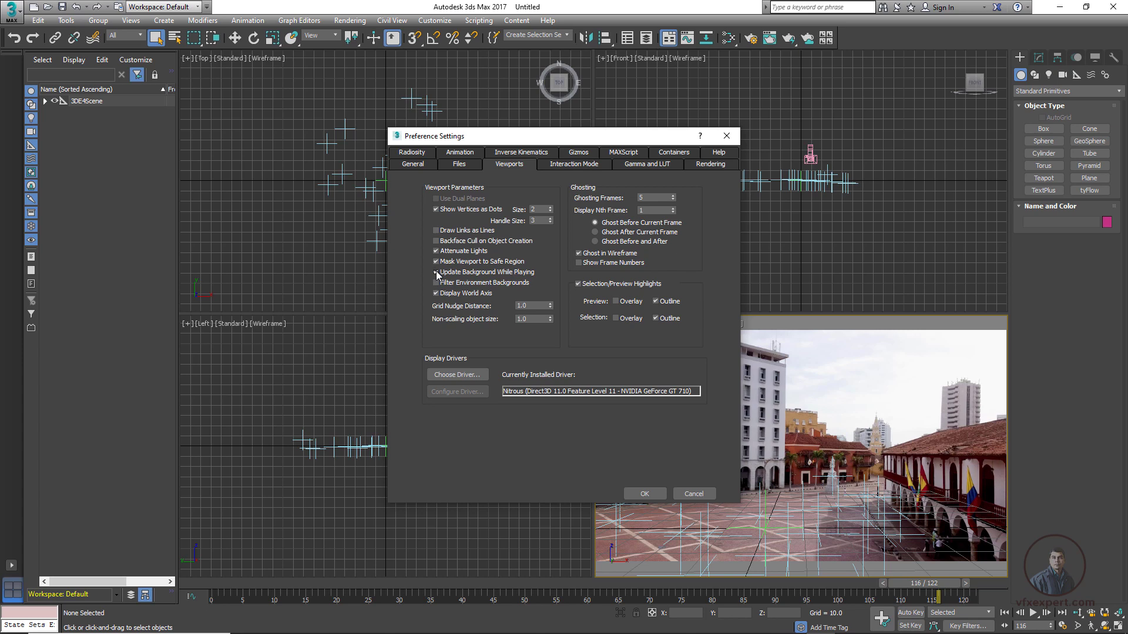
pyautogui.click(645, 494)
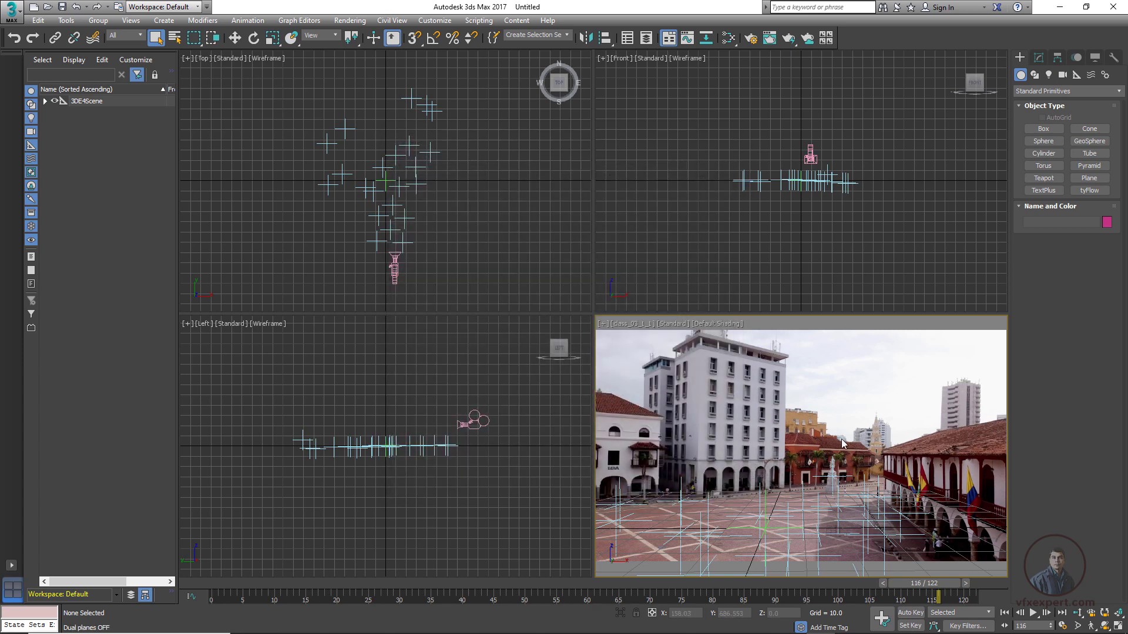
# - Maximize the camera viewport, play the animation over the footage, and return to frame 0
pyautogui.click(609, 327)
pyautogui.click(667, 335)
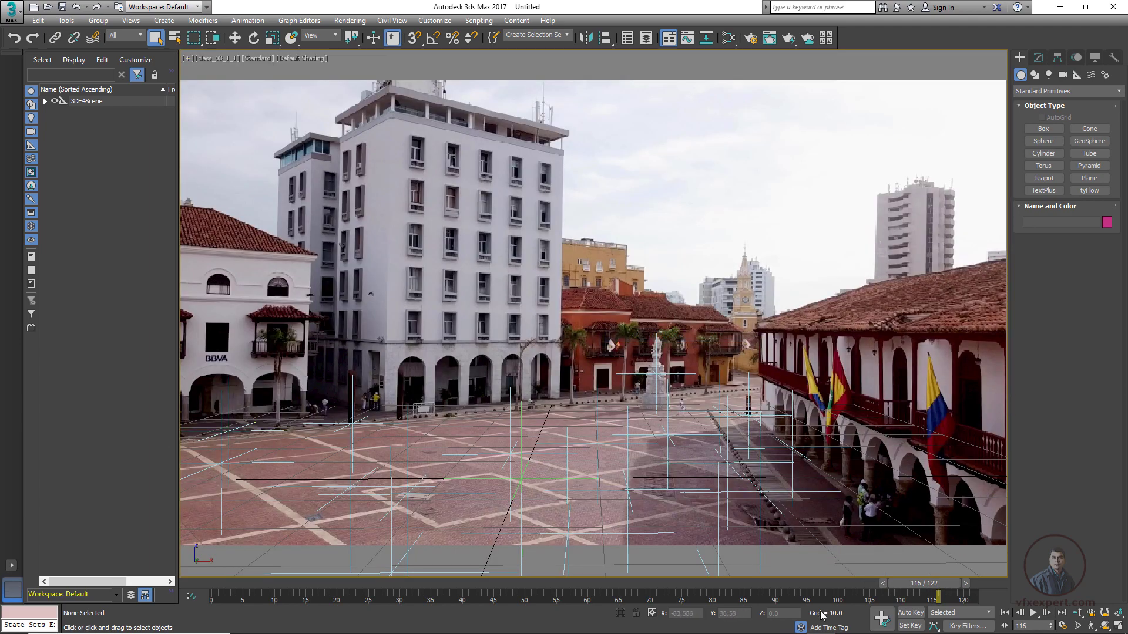
pyautogui.click(1032, 612)
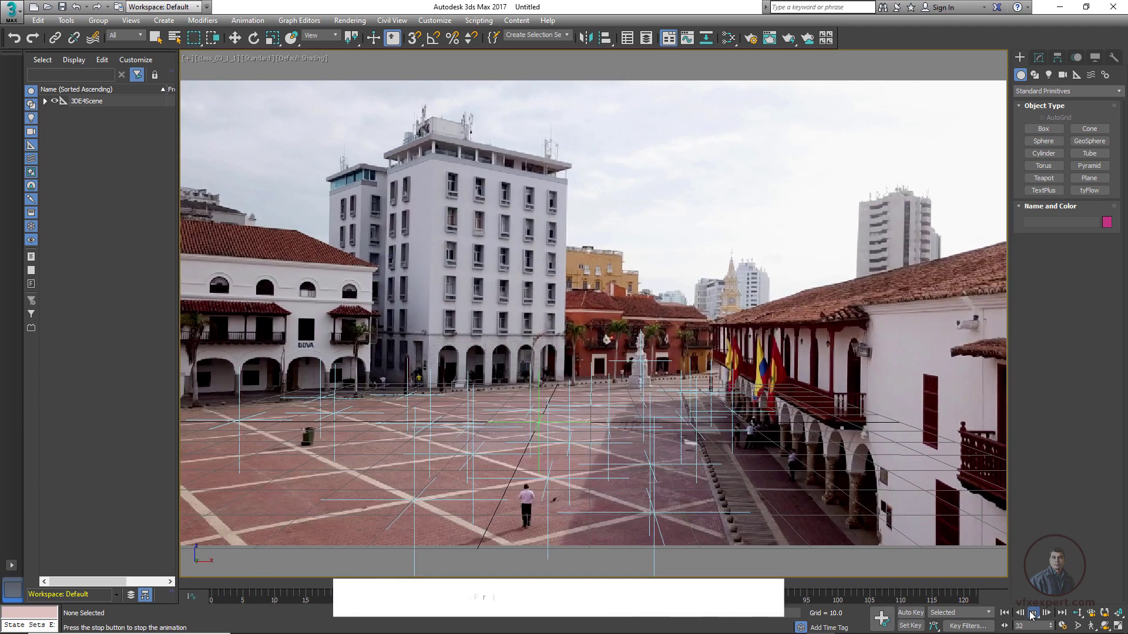
pyautogui.click(1032, 612)
pyautogui.click(1005, 613)
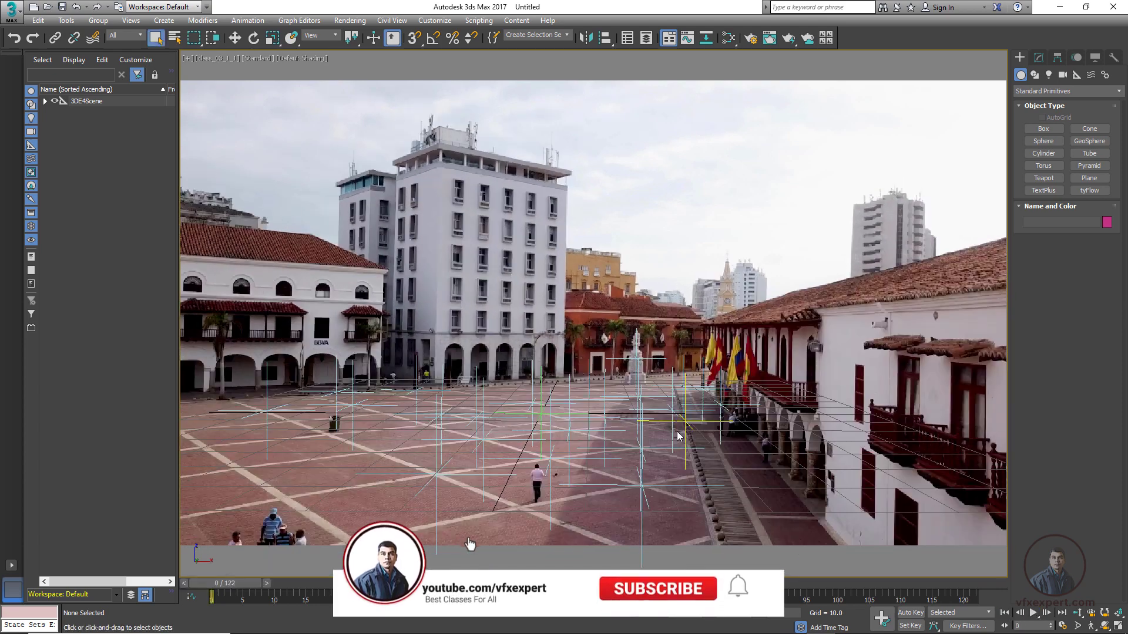
# - Inspect the 3DE4Scene hierarchy, including the cameraPGroup_pgroup_1_1 point group and the class_03_1_1 camera
pyautogui.click(79, 103)
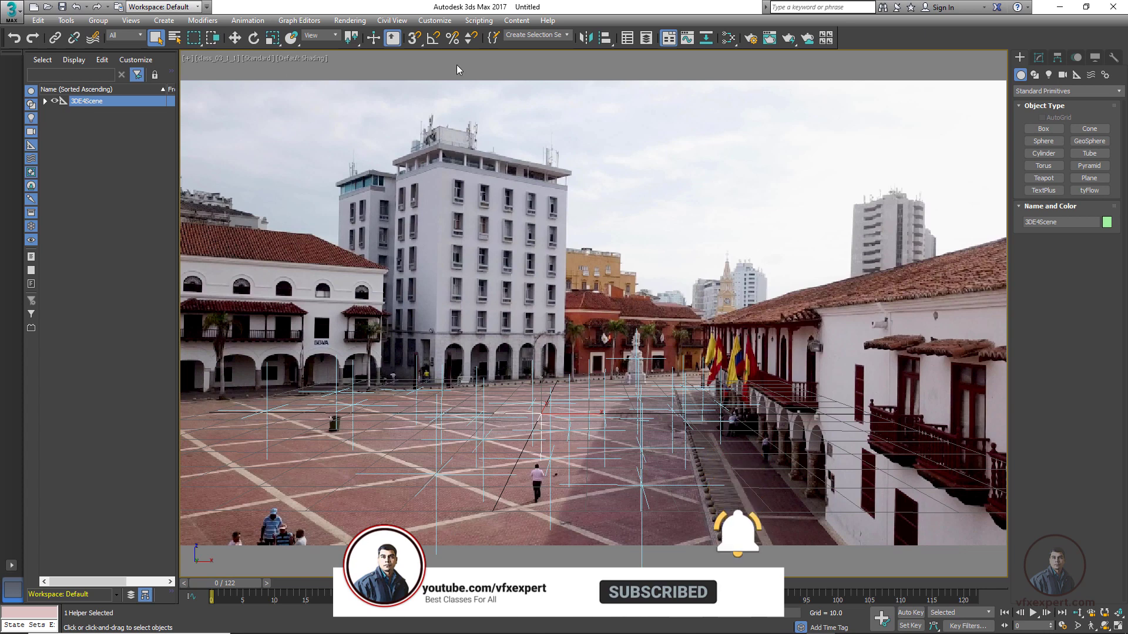
pyautogui.click(667, 40)
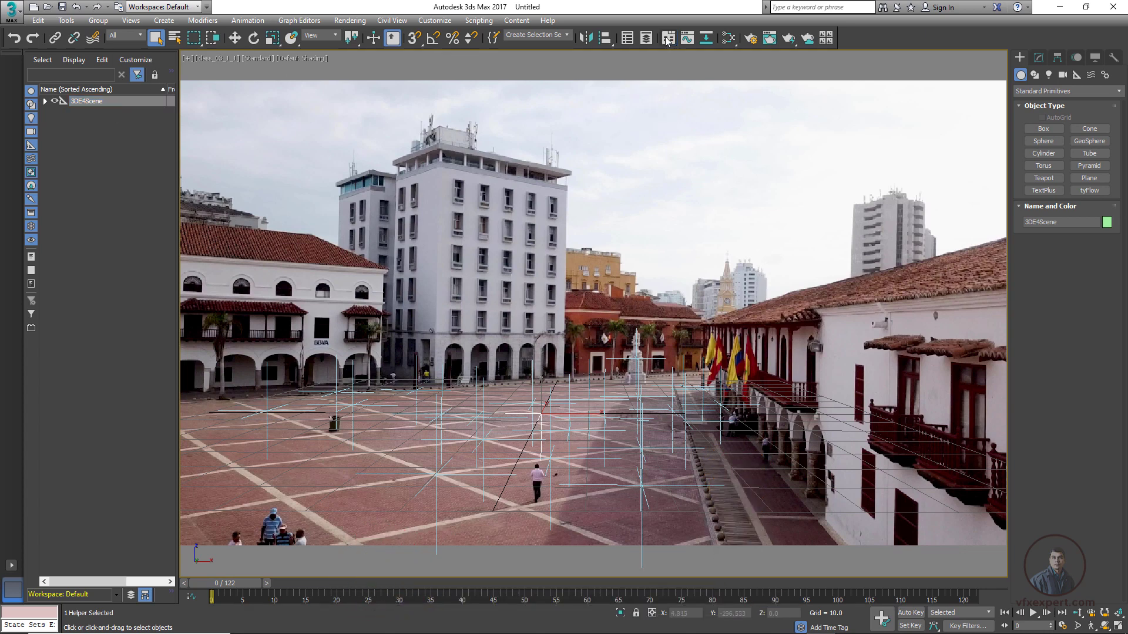
pyautogui.click(44, 101)
pyautogui.click(69, 113)
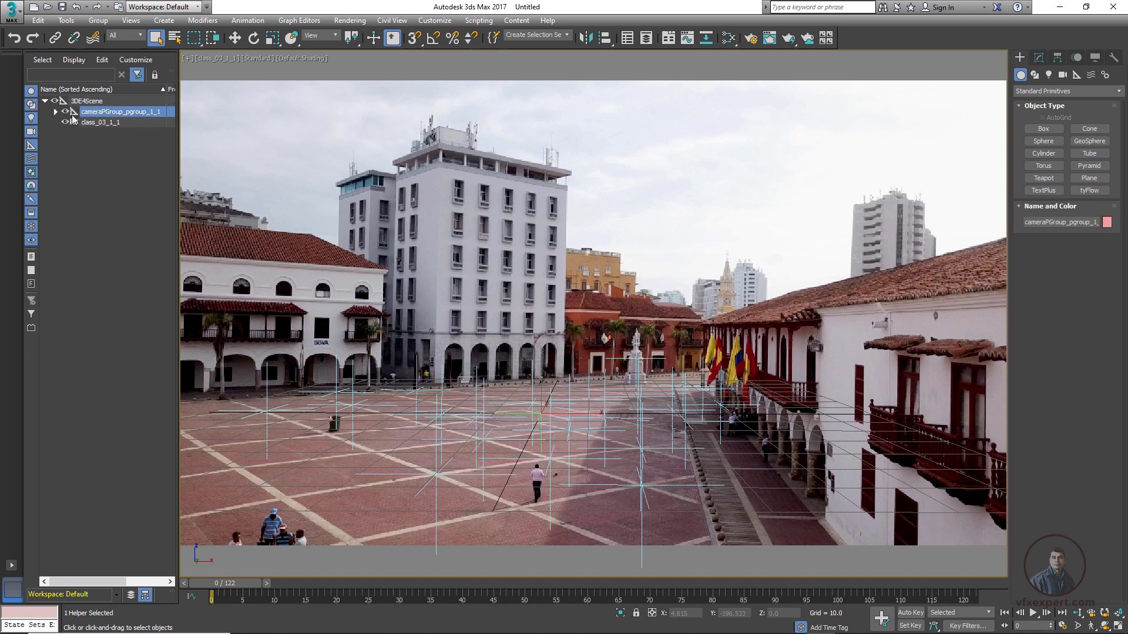
pyautogui.click(56, 112)
pyautogui.click(56, 112)
pyautogui.click(89, 123)
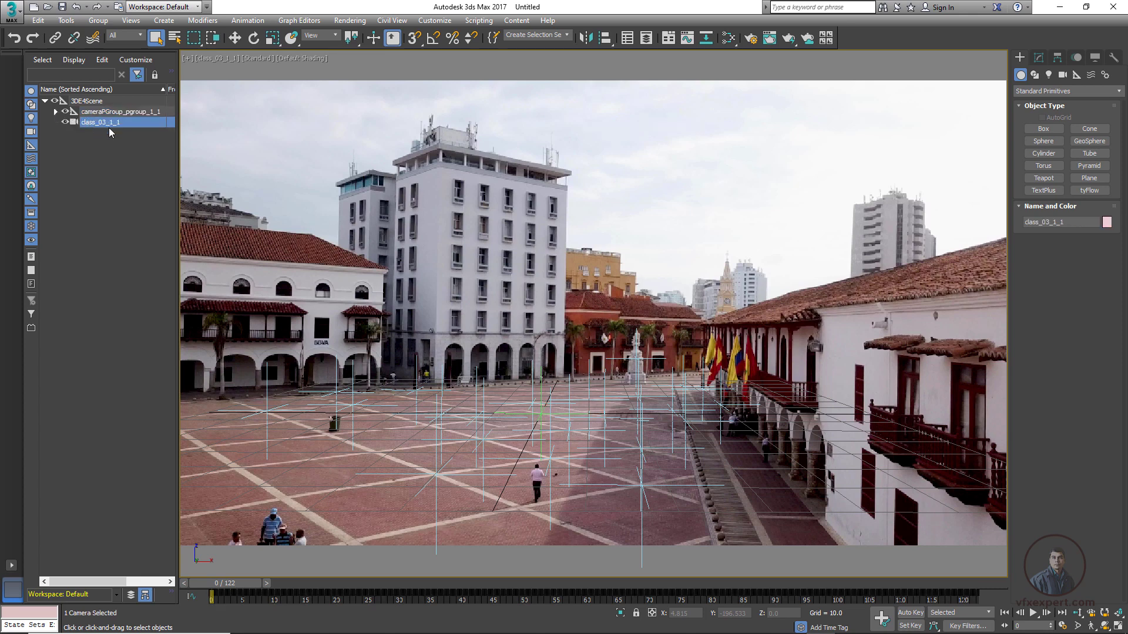
pyautogui.click(45, 101)
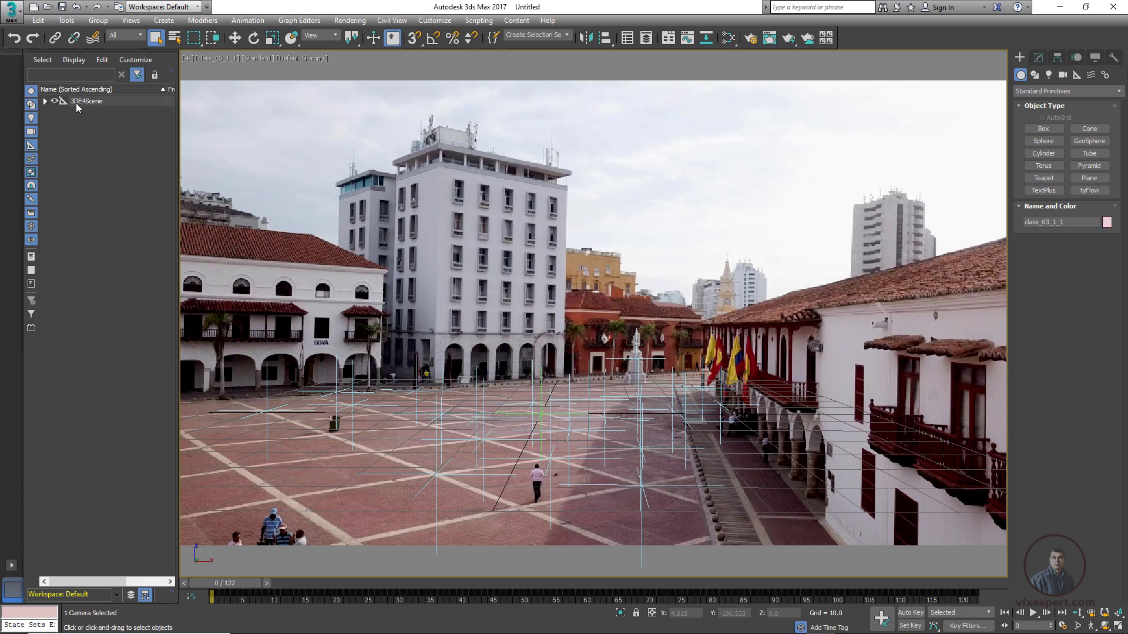
pyautogui.click(82, 101)
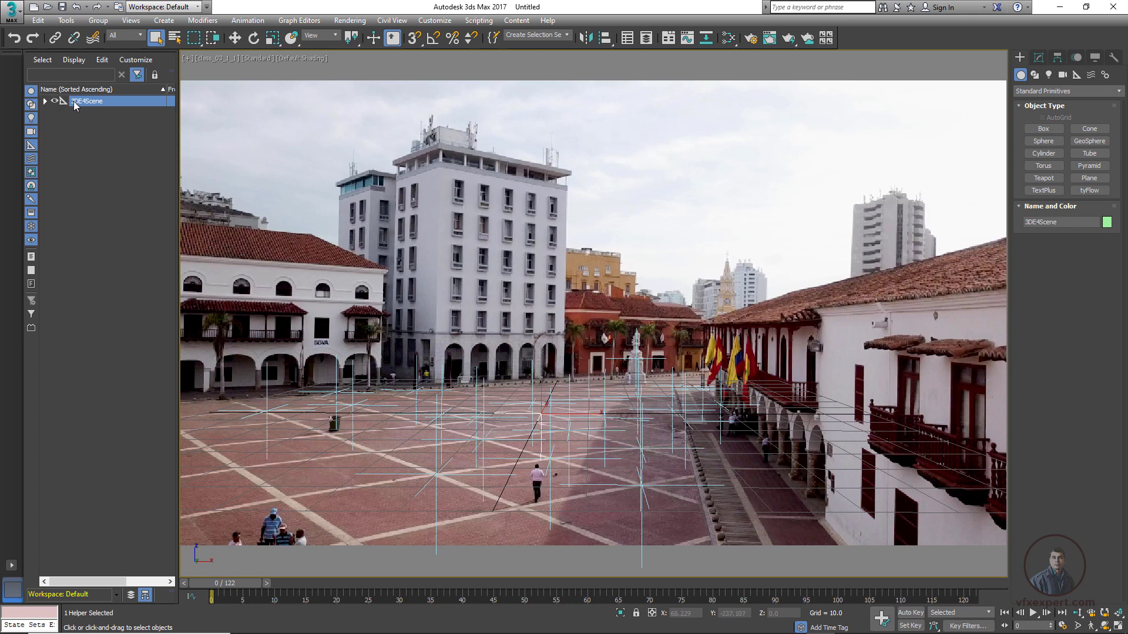
# - Shrink tracking points p01 through p25 on X, Y and Z with non-uniform scale, and deselect them
pyautogui.click(45, 101)
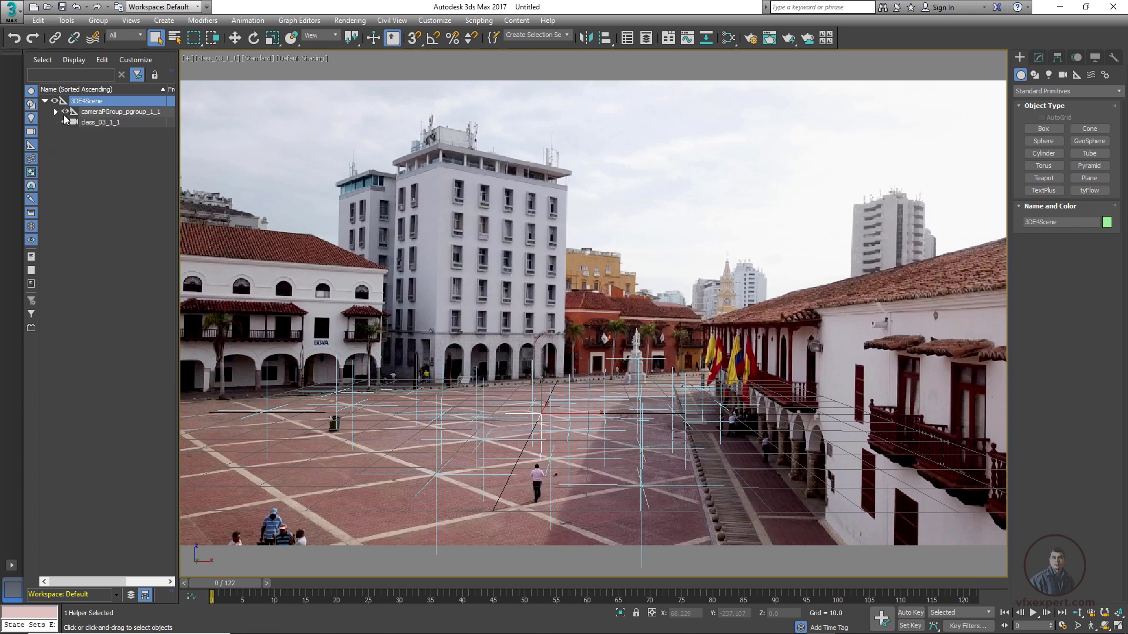
pyautogui.click(54, 112)
pyautogui.click(97, 123)
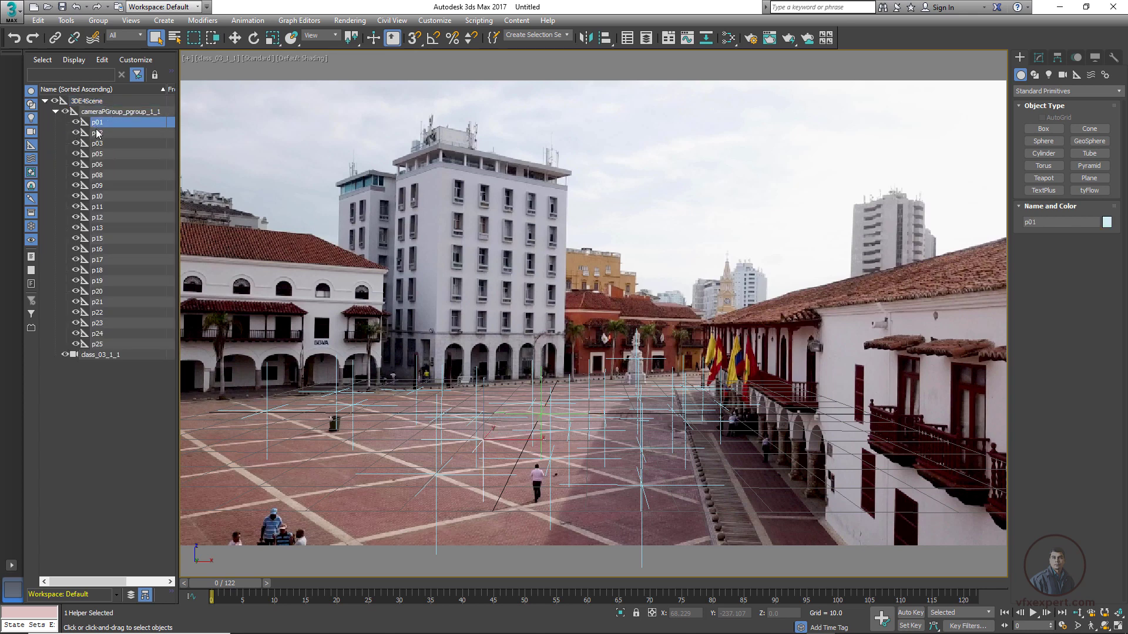
pyautogui.keyDown('shift'); pyautogui.click(101, 346); pyautogui.keyUp('shift')
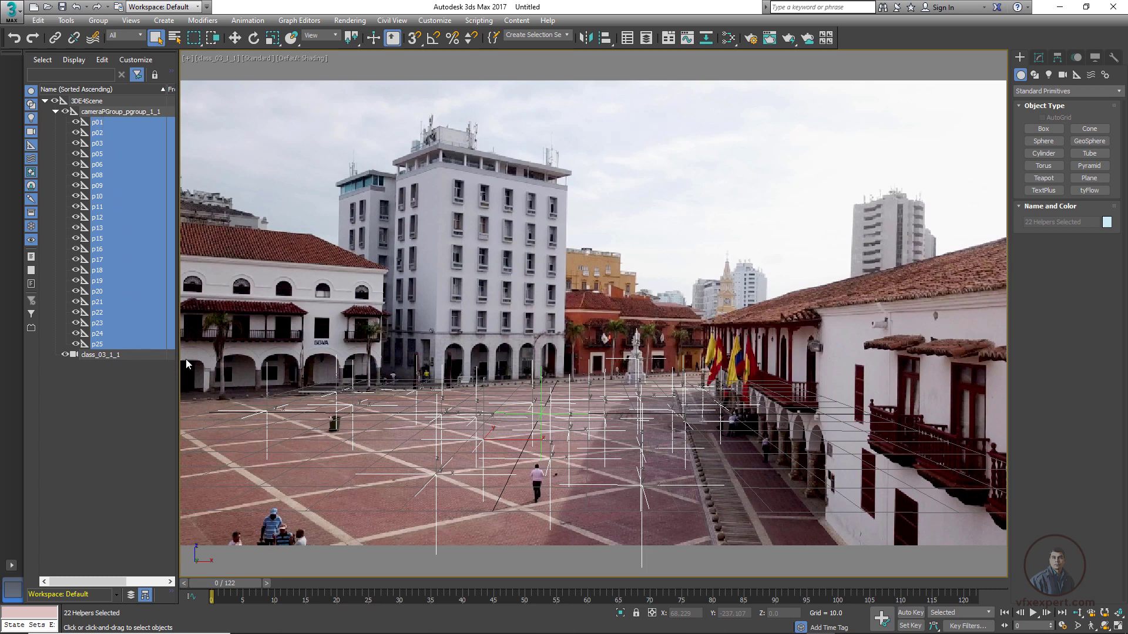
pyautogui.click(272, 40)
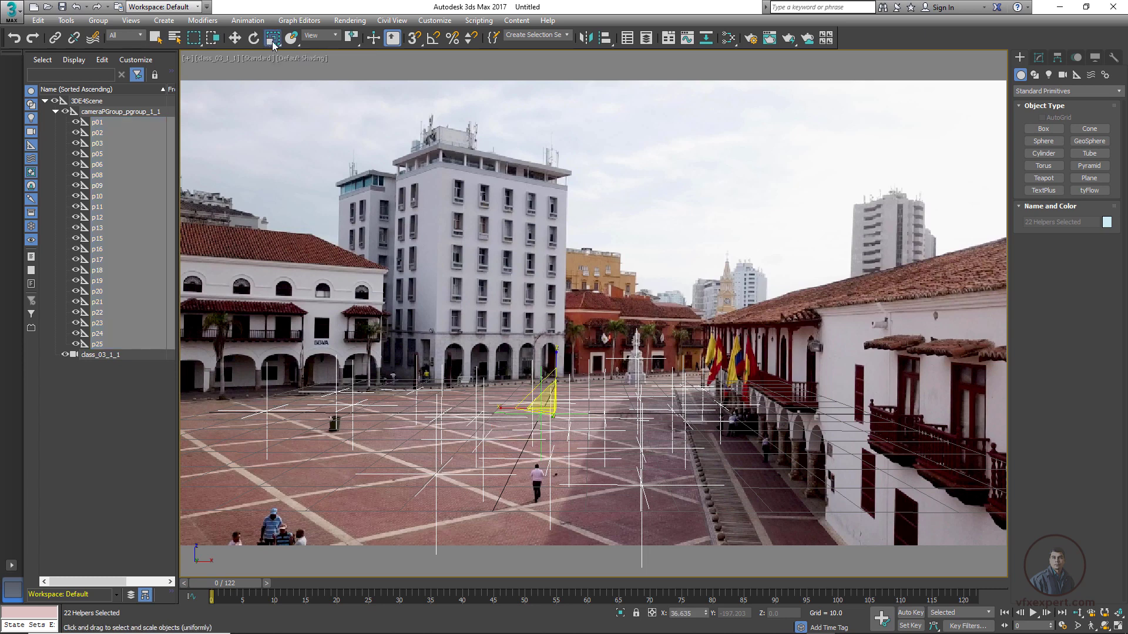
pyautogui.moveTo(272, 42); pyautogui.dragTo(273, 59)
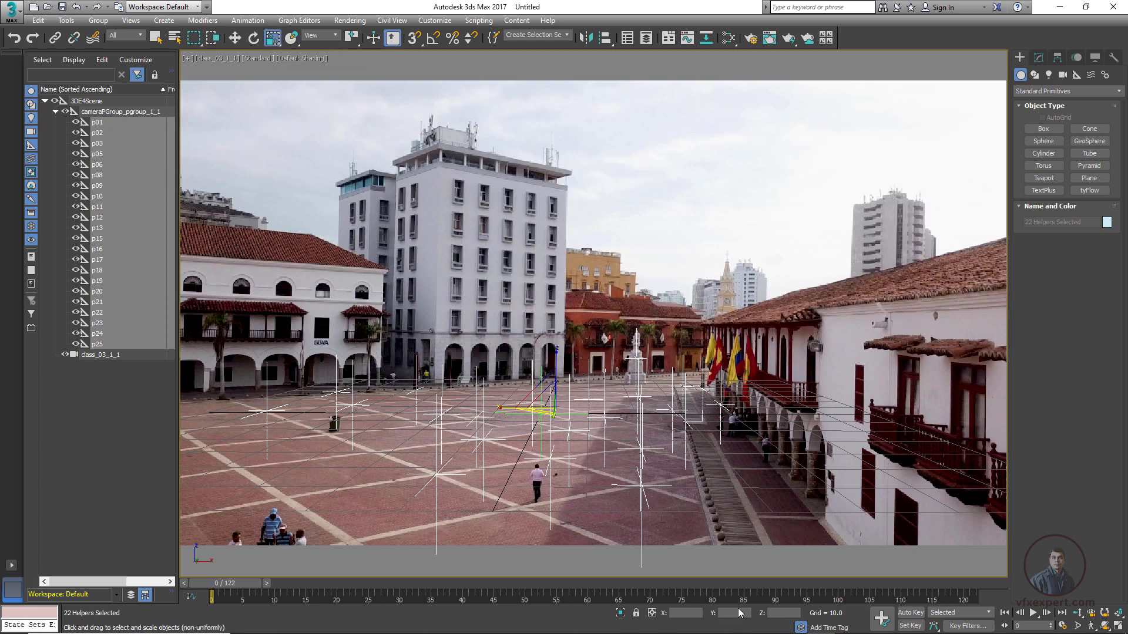
pyautogui.click(684, 611)
pyautogui.click(735, 613)
pyautogui.click(784, 613)
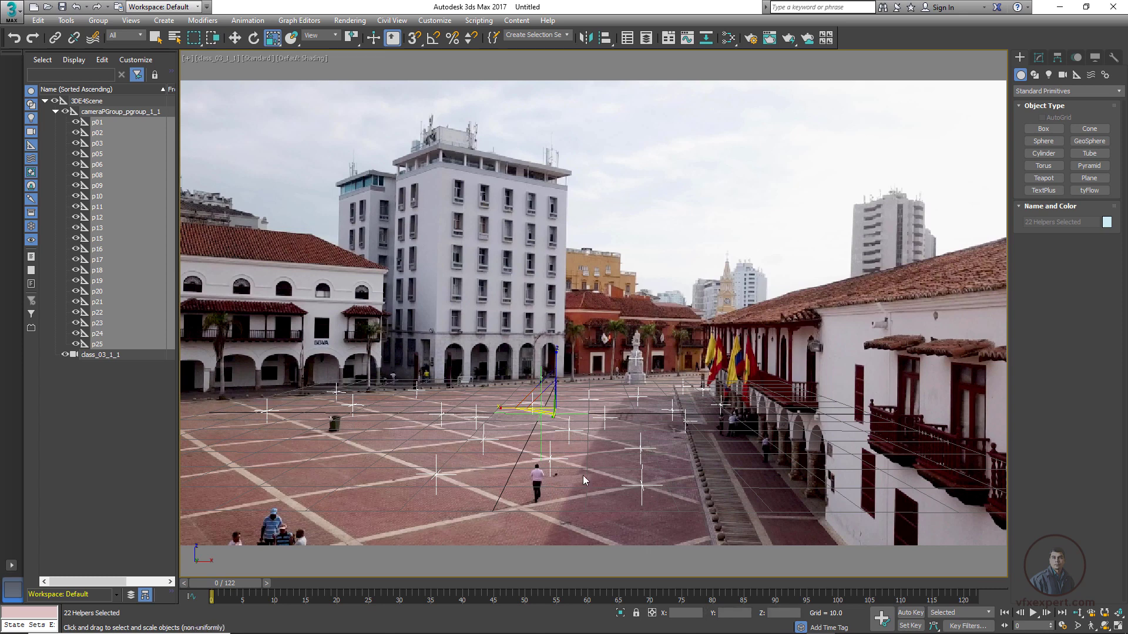
pyautogui.click(292, 564)
pyautogui.moveTo(248, 587); pyautogui.dragTo(122, 559)
pyautogui.press('r')
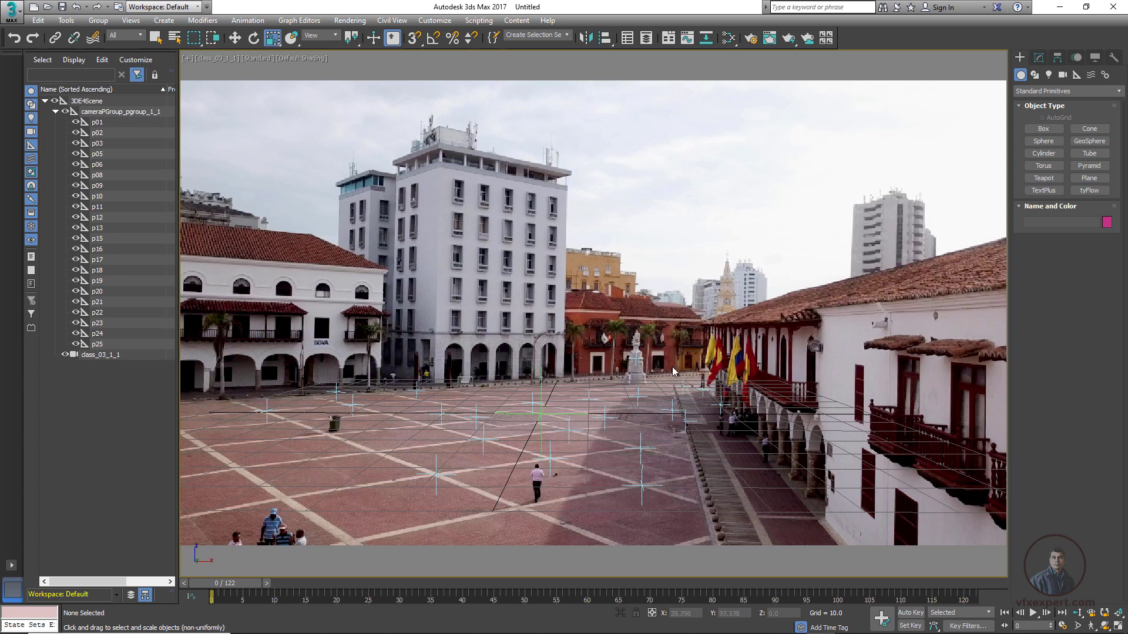
# - Collapse the scene hierarchy and rotate the 3DE4Scene helper about 6 degrees around Z to align the grid with the plaza
pyautogui.click(55, 111)
pyautogui.click(44, 101)
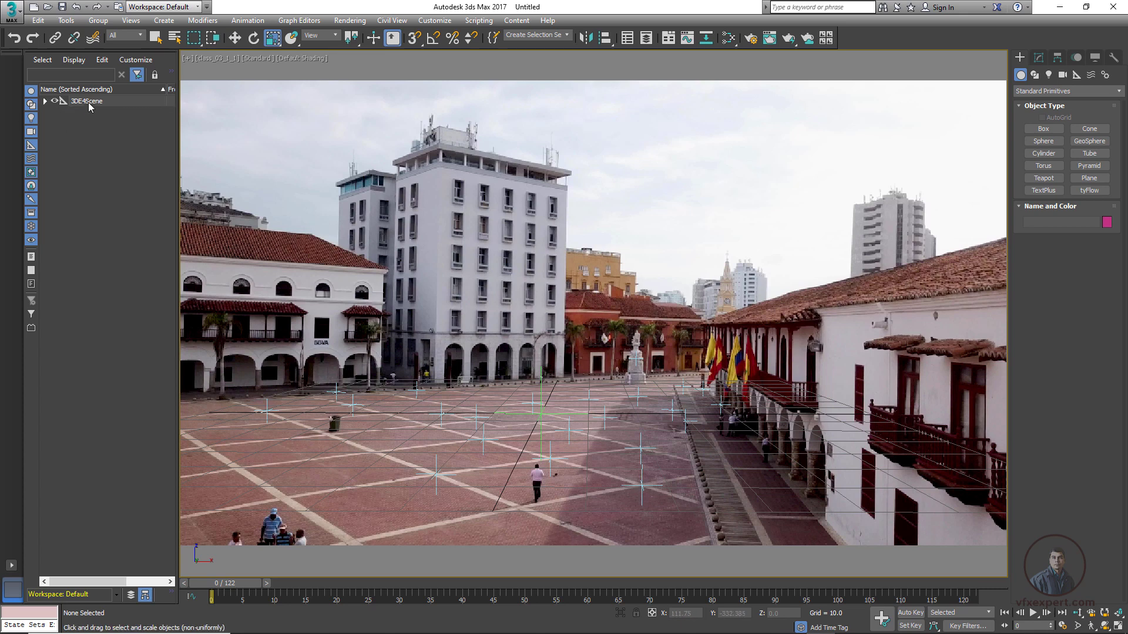
pyautogui.click(87, 102)
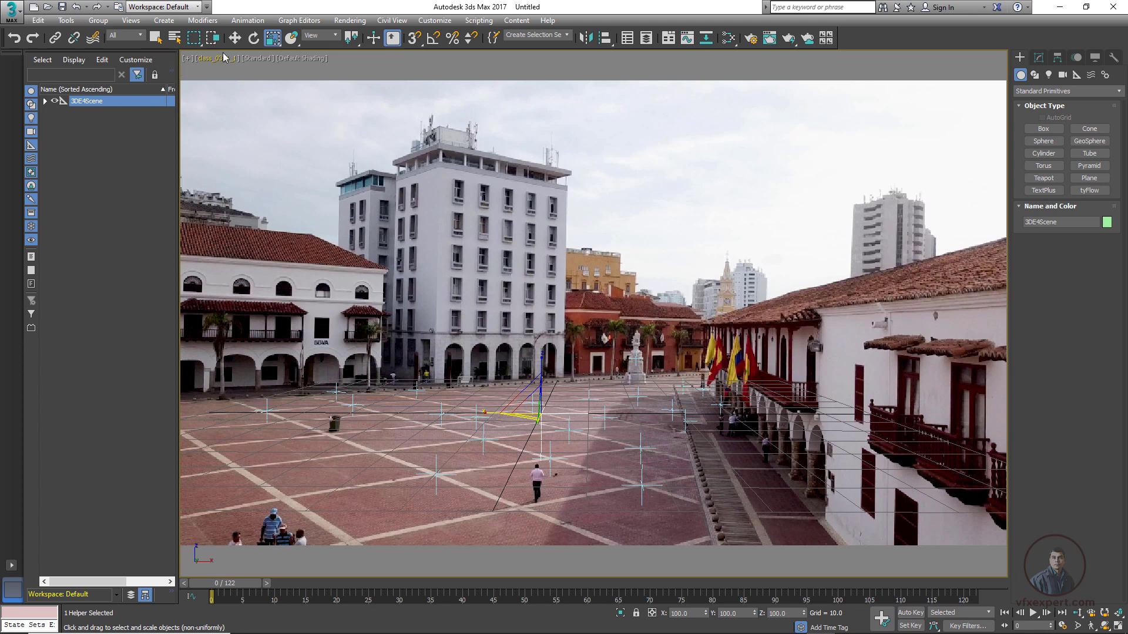
pyautogui.click(254, 37)
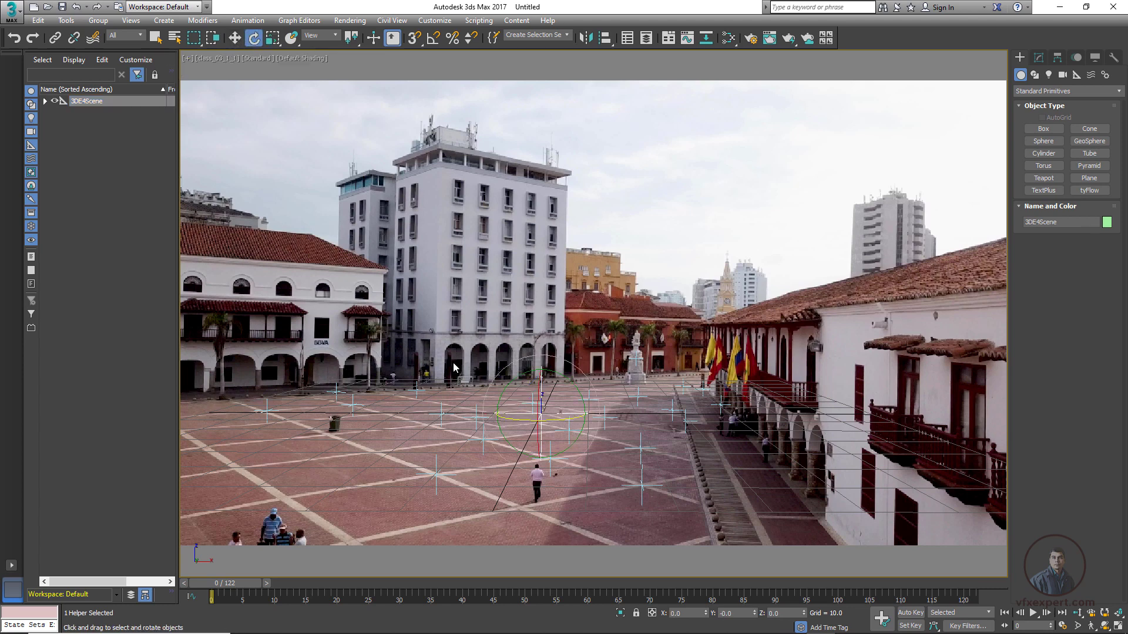
pyautogui.moveTo(568, 423); pyautogui.dragTo(581, 431)
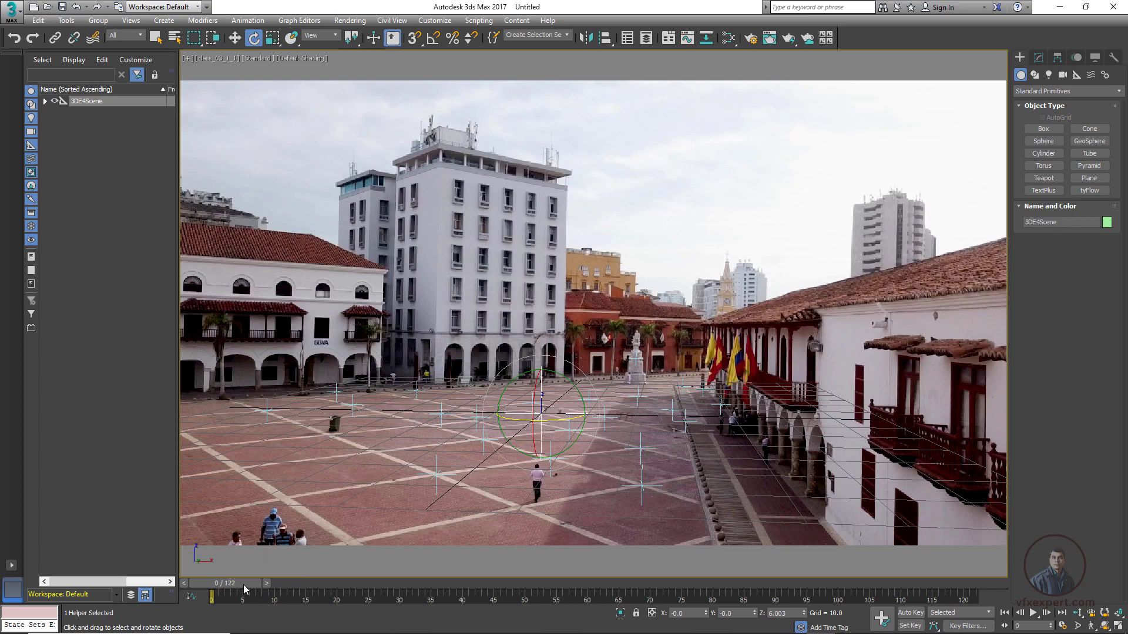
# - Scrub and play the animation to check the rotated scene against the footage, and return to frame 0
pyautogui.moveTo(245, 589); pyautogui.dragTo(819, 569)
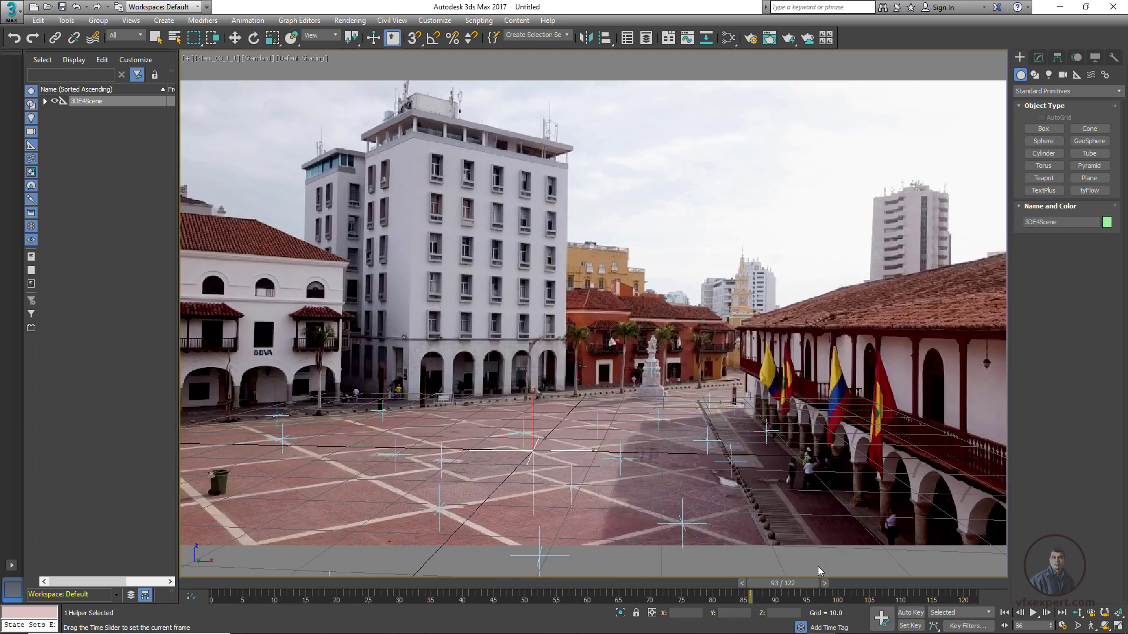
pyautogui.click(1039, 612)
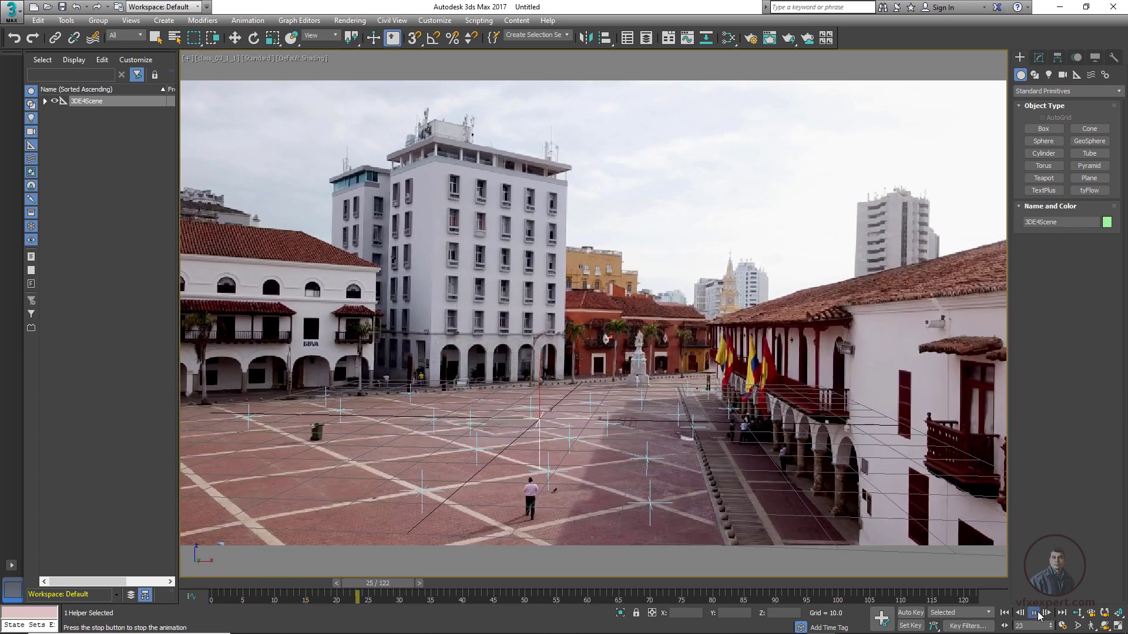
pyautogui.click(1034, 613)
pyautogui.press('e')
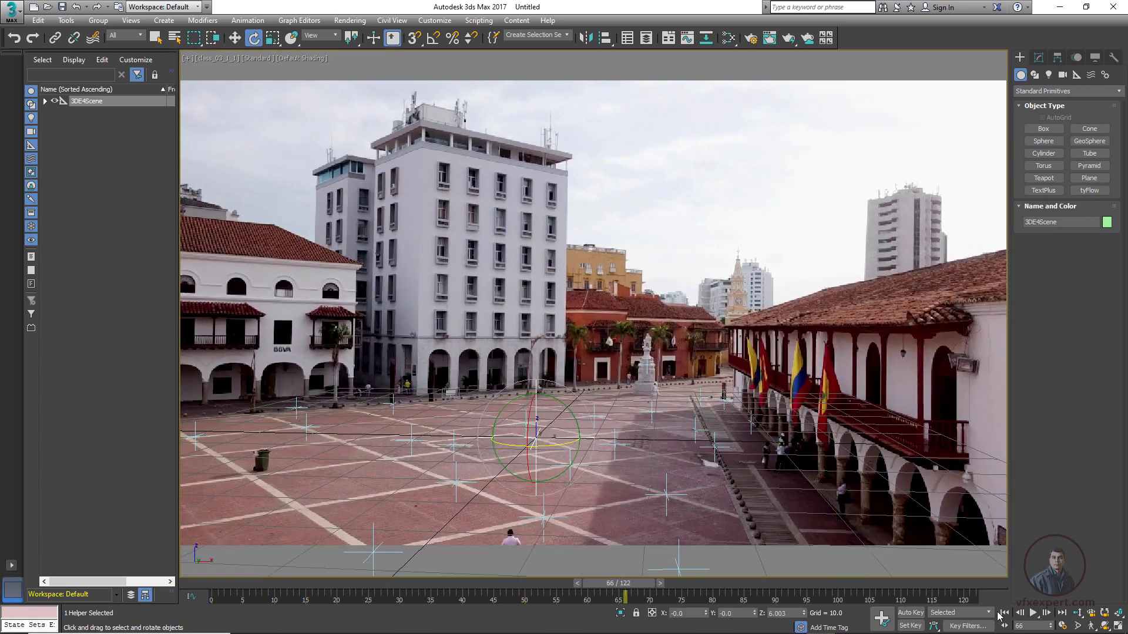
pyautogui.click(1003, 612)
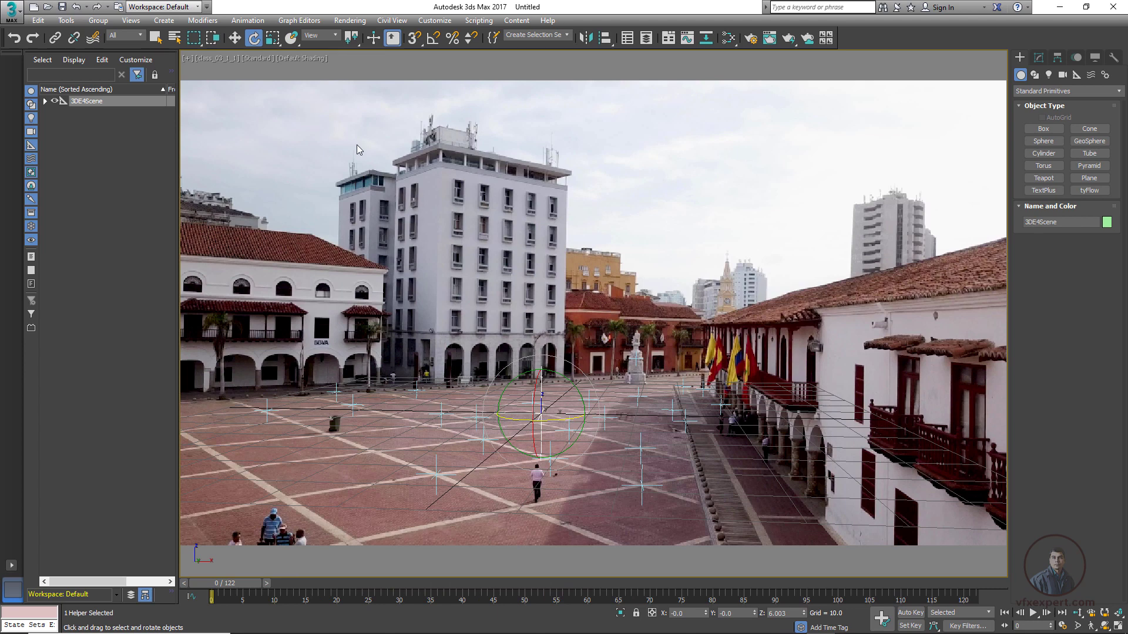
# - Create a tall box standing on the plaza floor in front of the tall white building
pyautogui.click(235, 38)
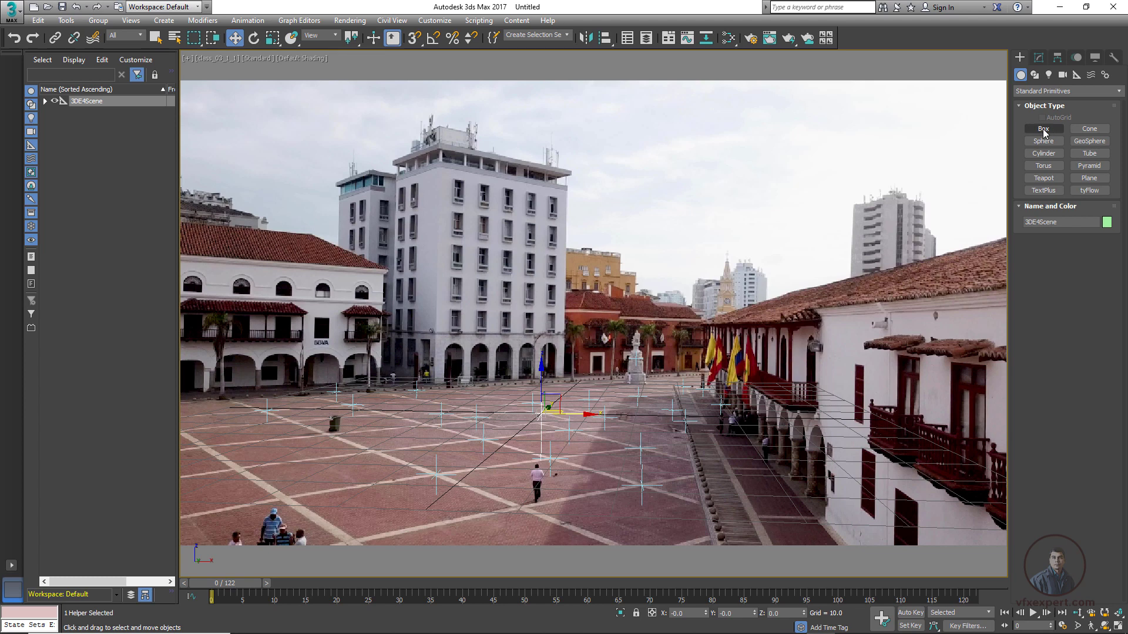
pyautogui.click(1043, 129)
pyautogui.moveTo(454, 447); pyautogui.dragTo(456, 467)
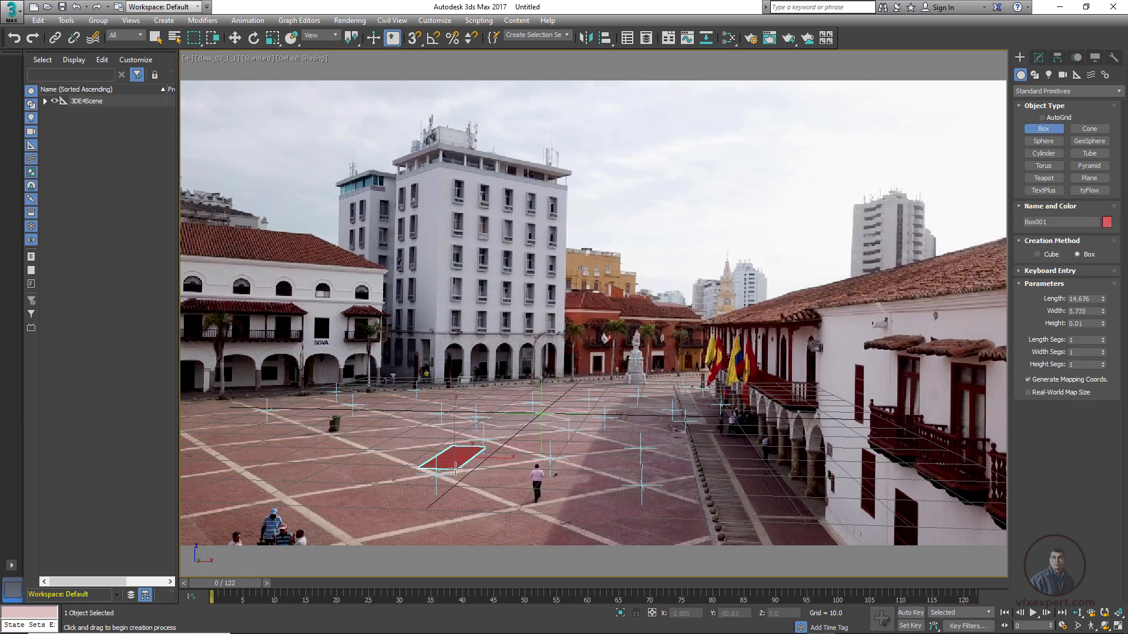
pyautogui.click(464, 456)
pyautogui.press('w')
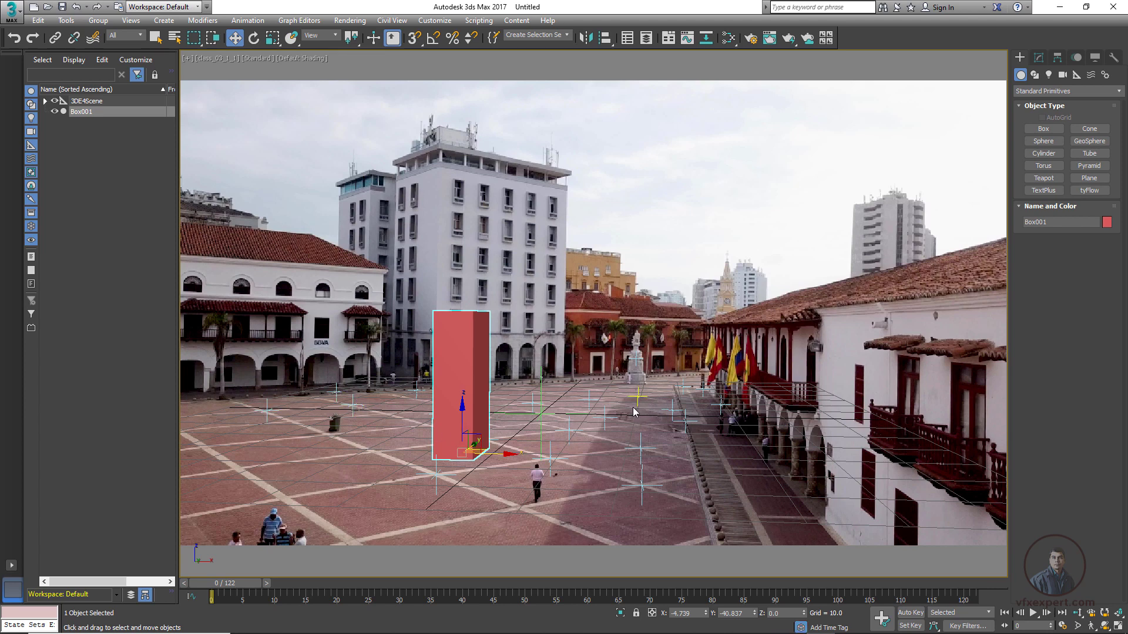
# - Align the box to tracking point p06, pivot to pivot in X, Y and Z, and scrub the timeline
pyautogui.click(605, 37)
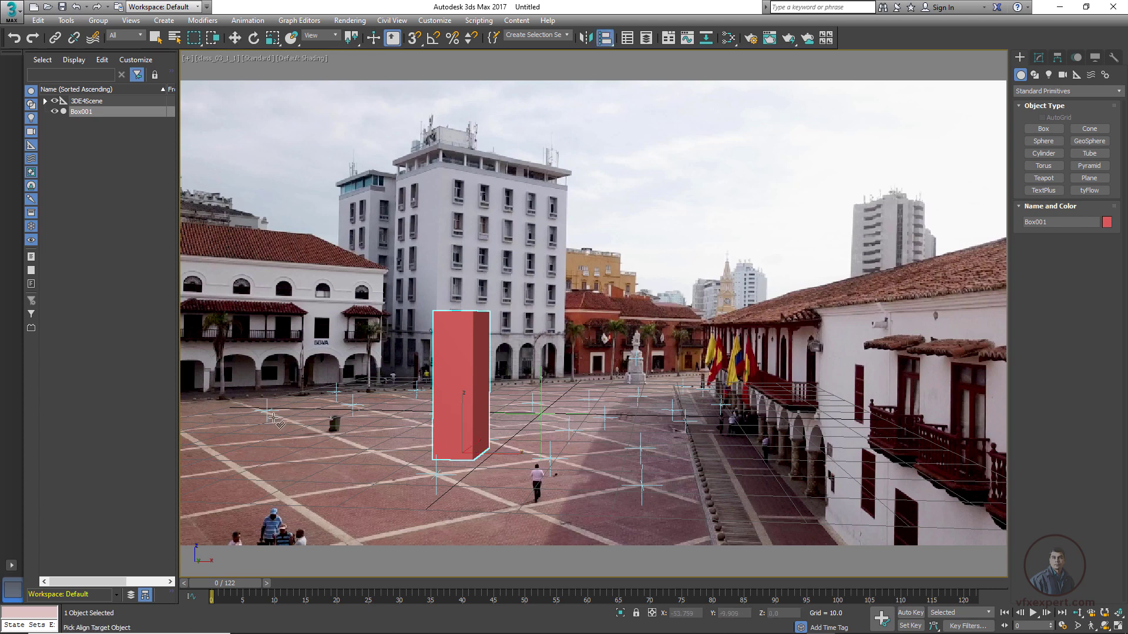
pyautogui.click(354, 407)
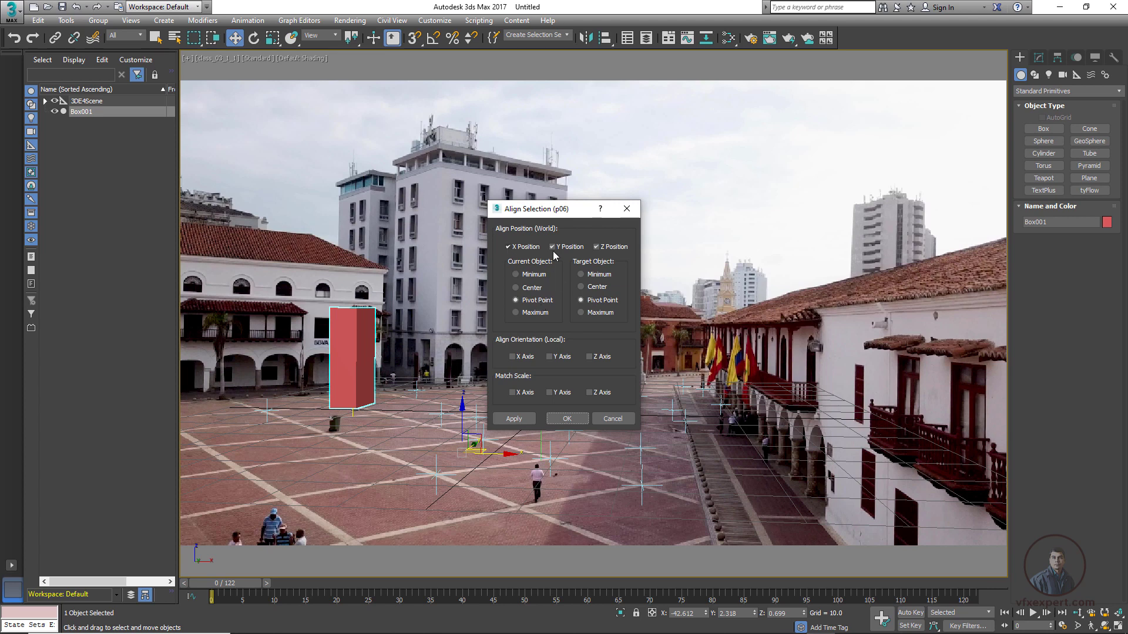
pyautogui.click(565, 418)
pyautogui.moveTo(236, 587)
pyautogui.mouseDown()
pyautogui.moveTo(412, 585)
pyautogui.moveTo(234, 587)
pyautogui.mouseUp()
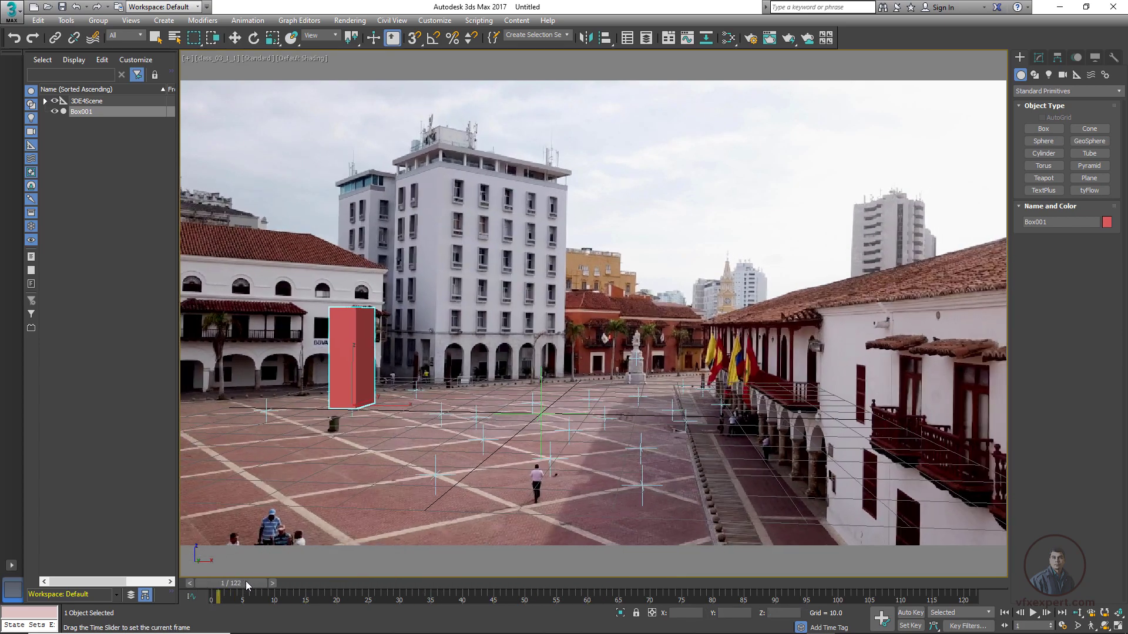
# - Align the tall box to the tracking point on the plaza floor in front of the tall white building
pyautogui.press('w')
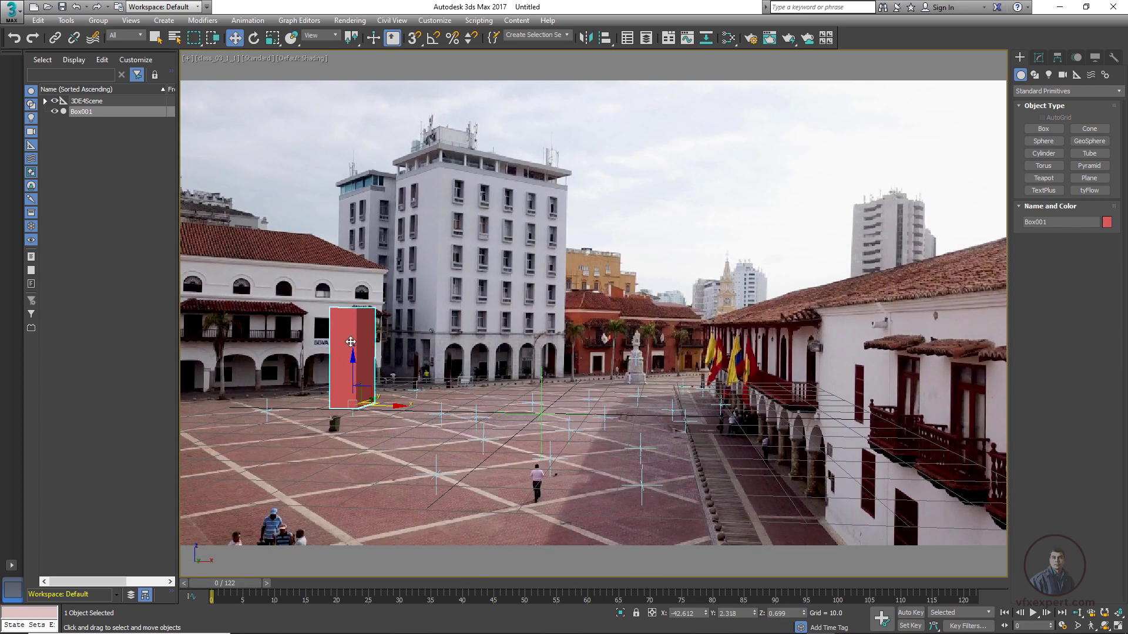
pyautogui.click(605, 38)
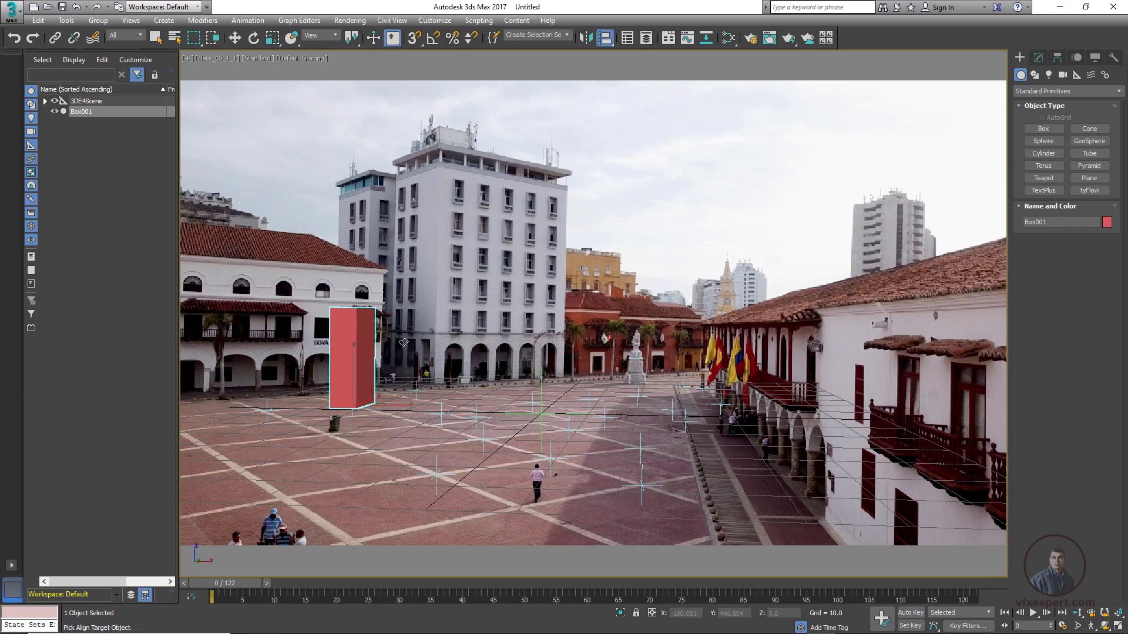
pyautogui.click(484, 445)
pyautogui.click(566, 419)
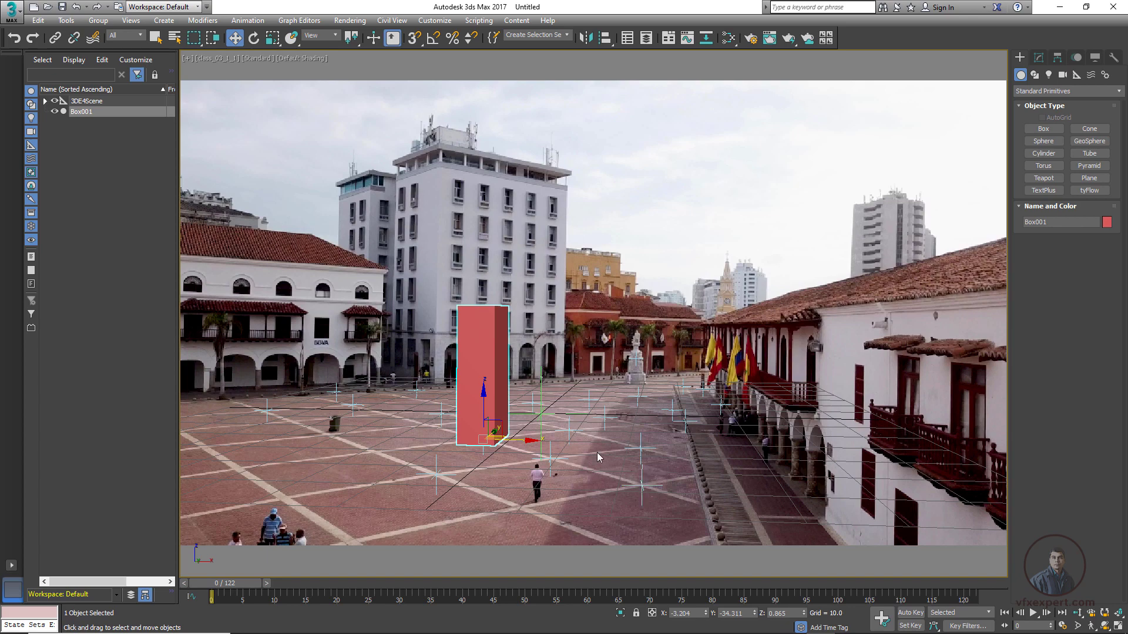
# - Play the animation and scrub back to frame 97 to check the aligned box against the footage
pyautogui.click(1033, 614)
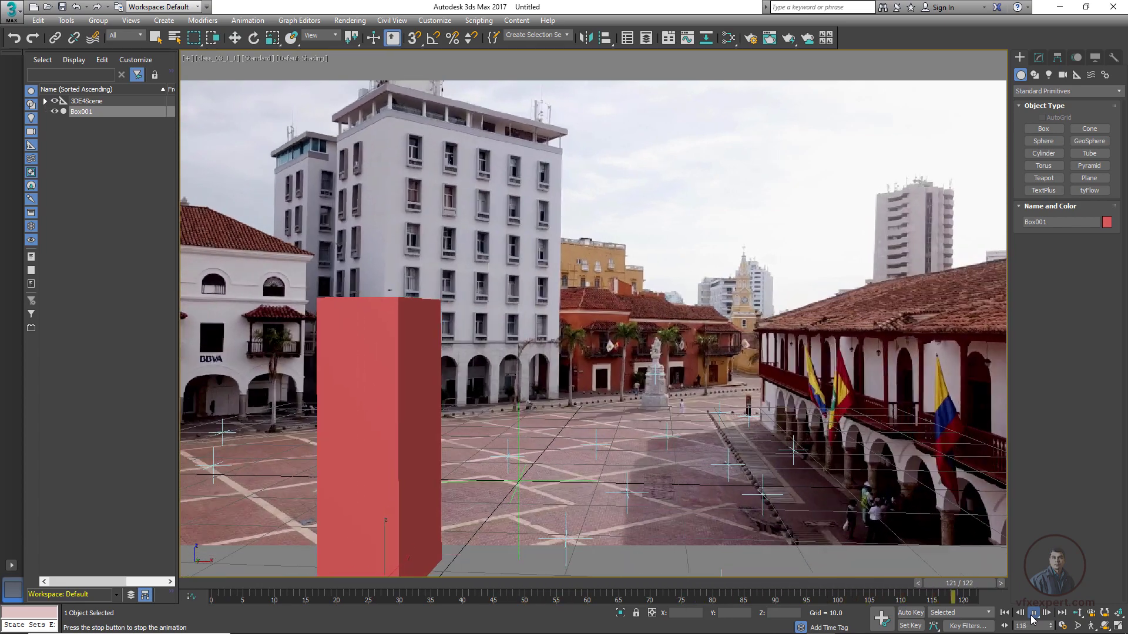
pyautogui.press('w')
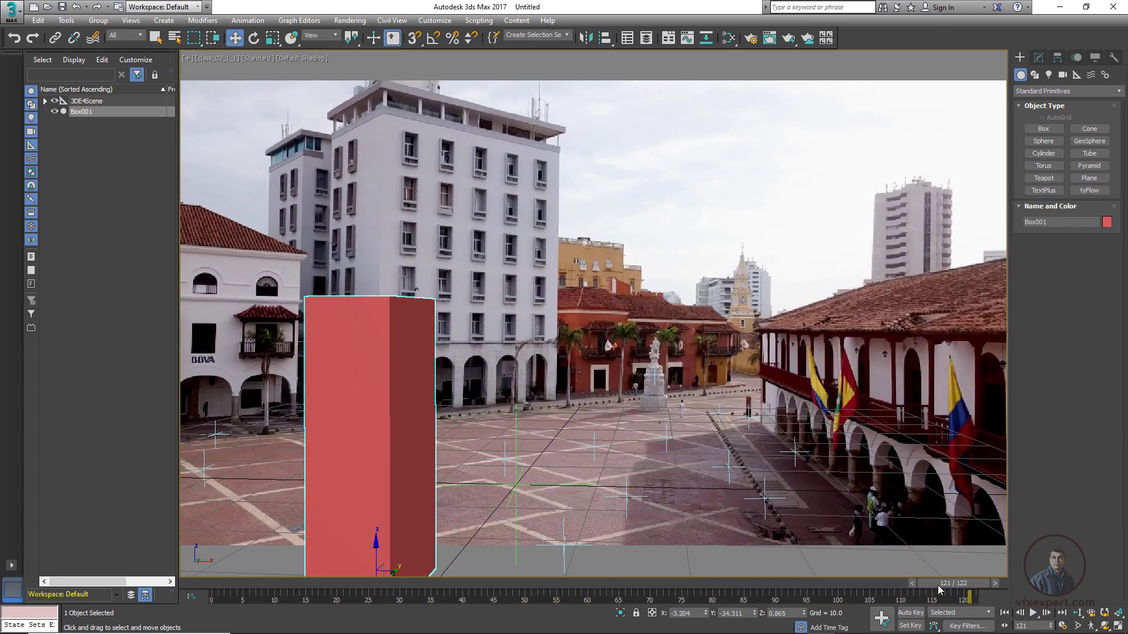
pyautogui.moveTo(940, 587); pyautogui.dragTo(793, 586)
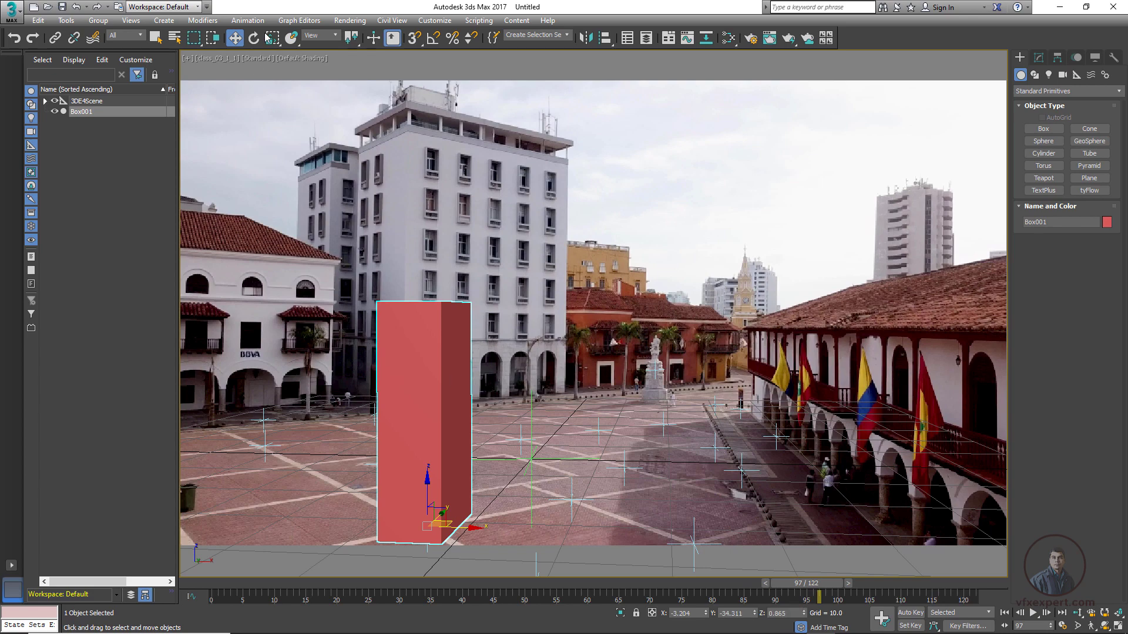
# - Scale the box to a narrower footprint and play the animation to check how it holds to the plaza
pyautogui.press('r')
pyautogui.moveTo(423, 554); pyautogui.dragTo(405, 570)
pyautogui.press('Home')
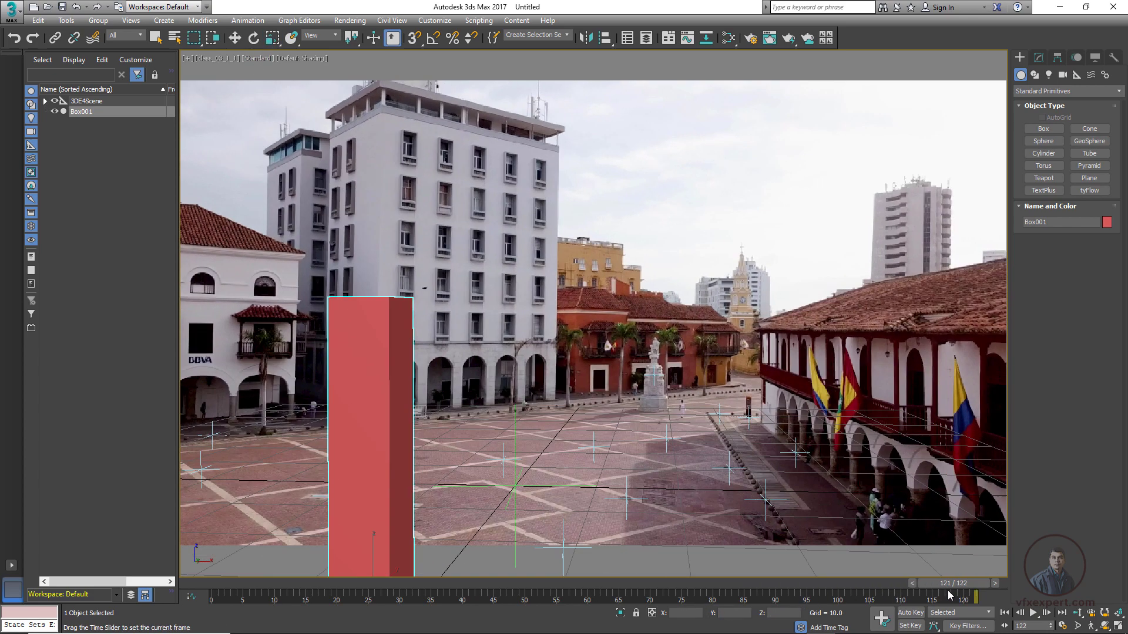
pyautogui.click(1034, 613)
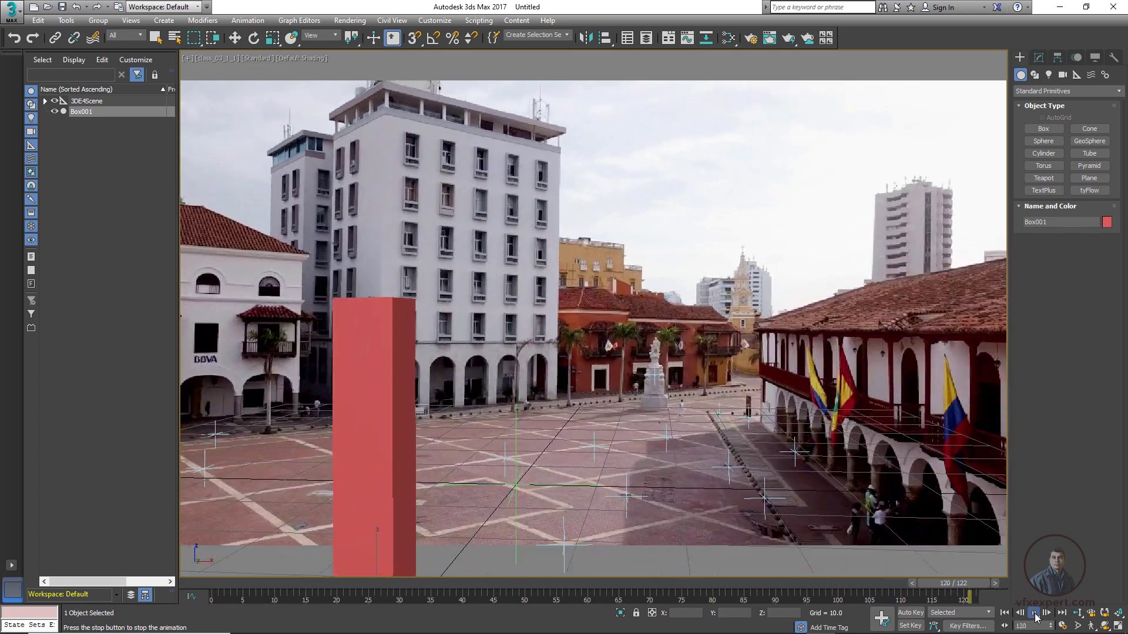
pyautogui.press('/')
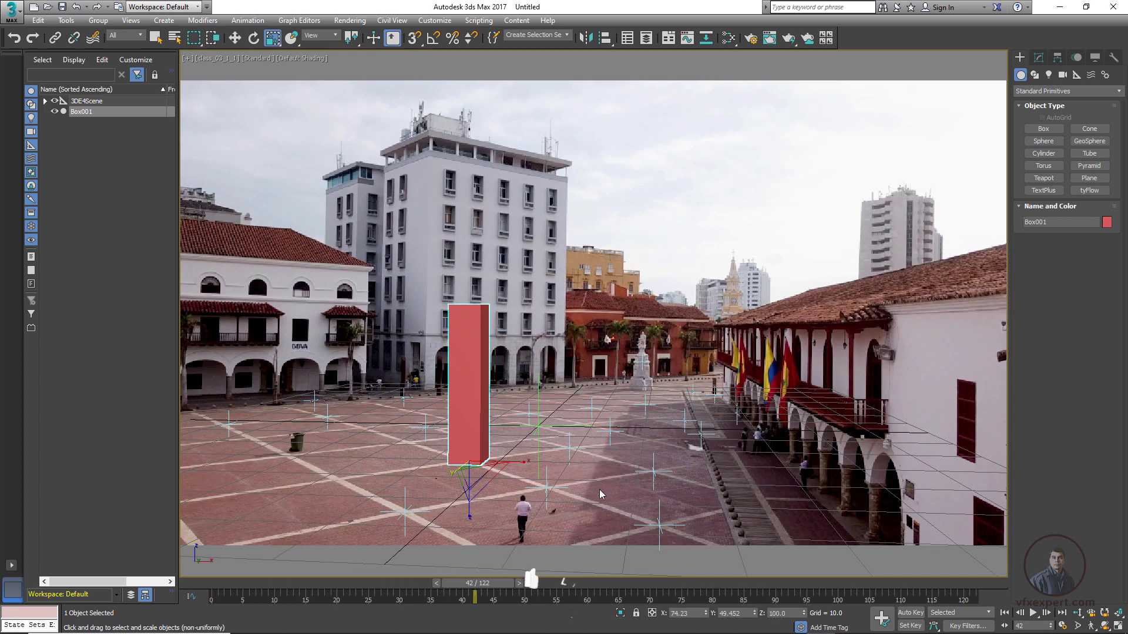
# - Delete the test box from the scene and make the Move tool active
pyautogui.press('r')
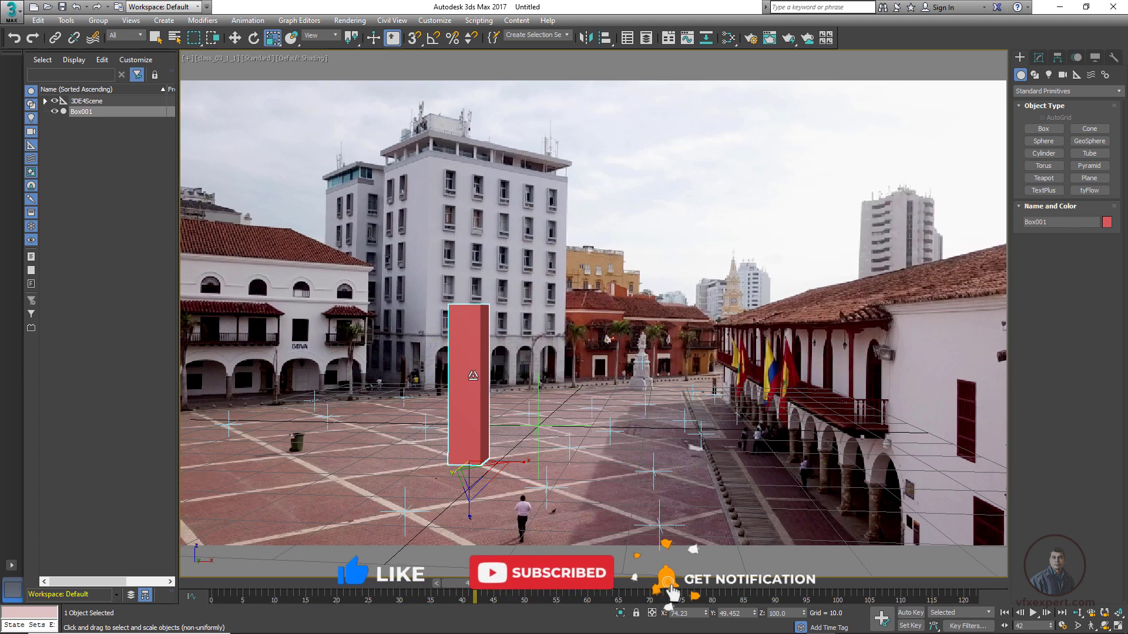
pyautogui.press('Delete')
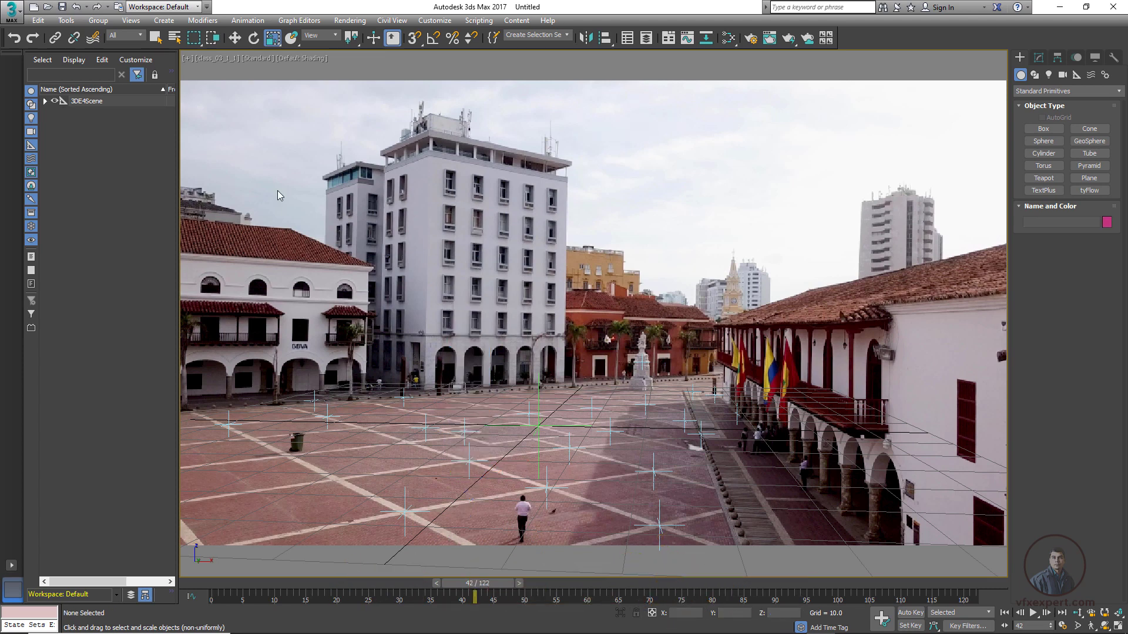
pyautogui.click(235, 38)
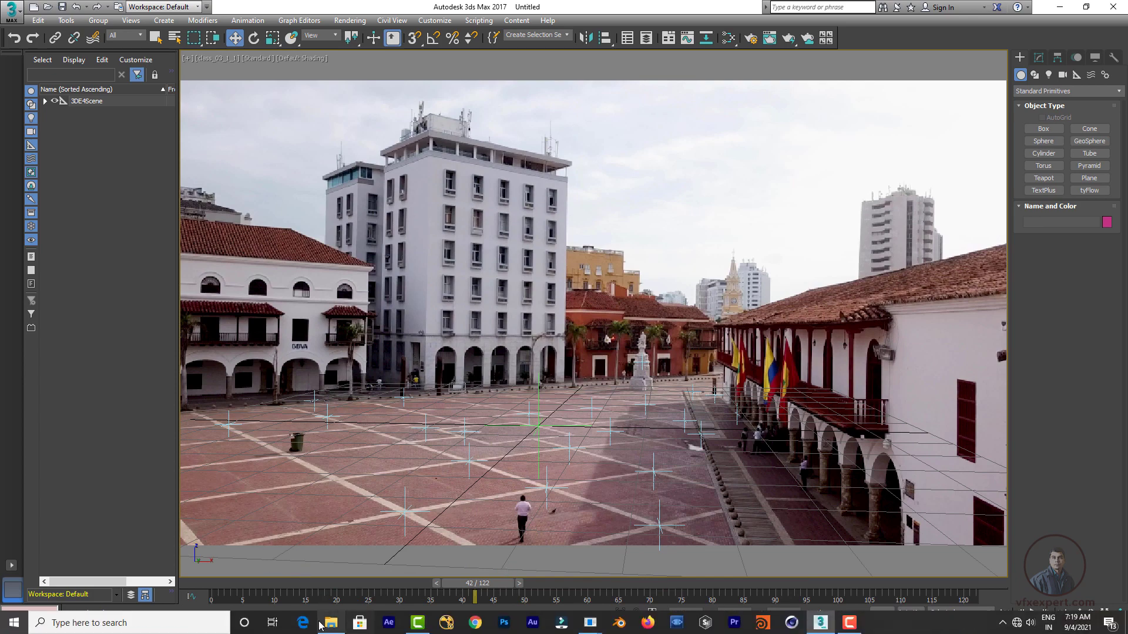
# - Import the ironman 3D Object file from File Explorer into the camera view and lower the model toward the plaza floor
pyautogui.click(336, 623)
pyautogui.moveTo(404, 29); pyautogui.dragTo(914, 295)
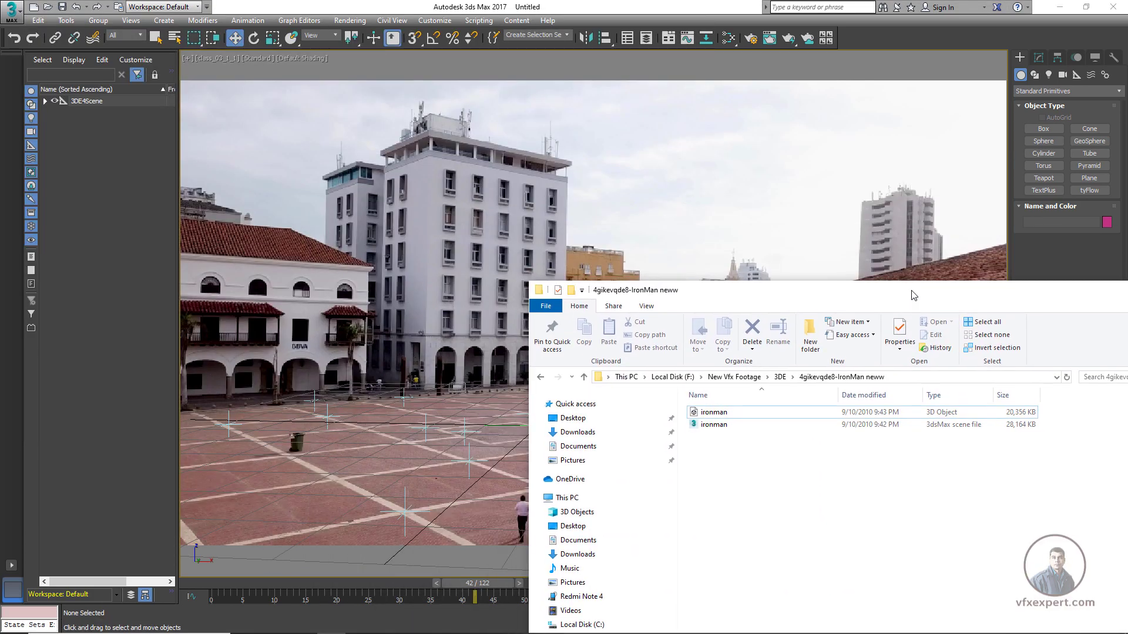
pyautogui.click(726, 412)
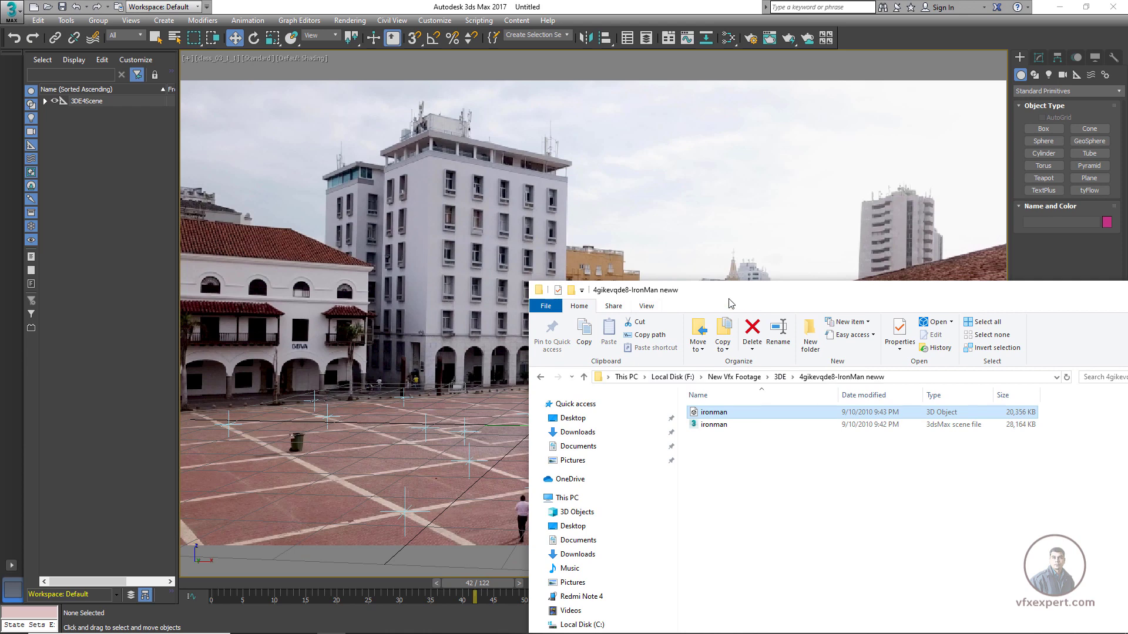
pyautogui.moveTo(729, 294); pyautogui.dragTo(856, 357)
pyautogui.moveTo(846, 476); pyautogui.dragTo(511, 317)
pyautogui.click(559, 319)
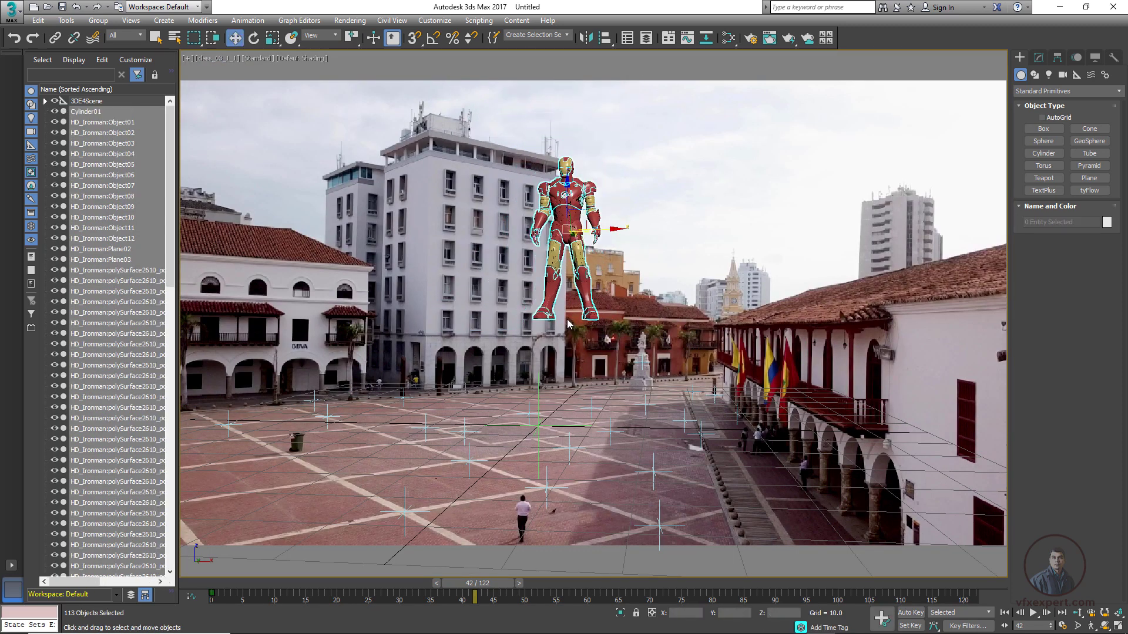
pyautogui.moveTo(567, 187); pyautogui.dragTo(561, 351)
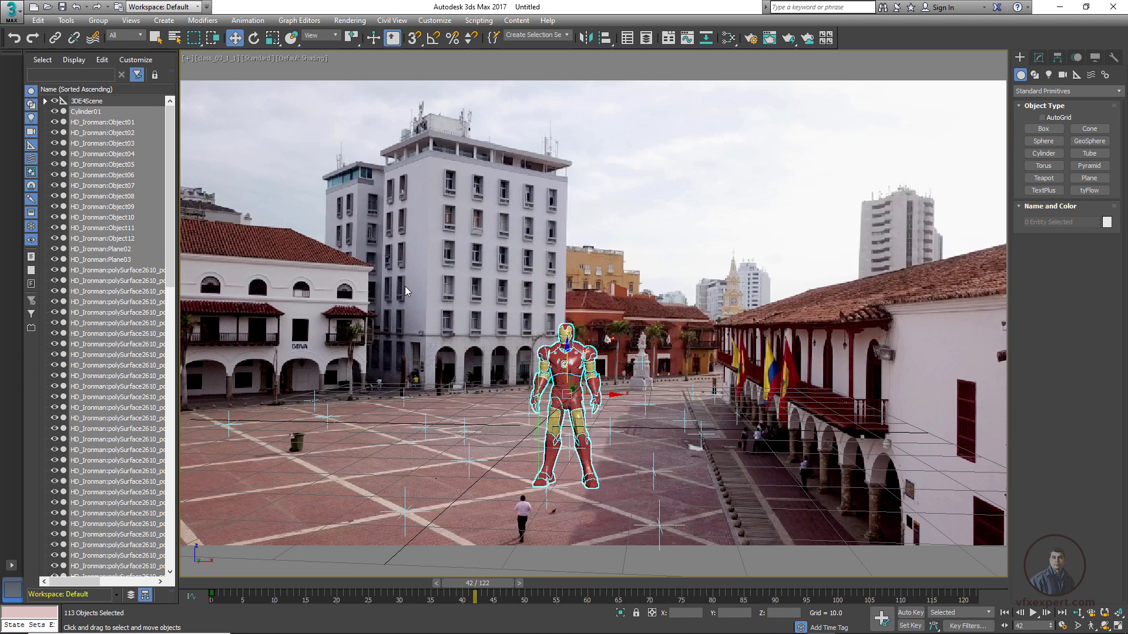
# - Show all four viewports and examine the Iron Man model's position relative to the camera in the Left view
pyautogui.hotkey('alt', 'w')
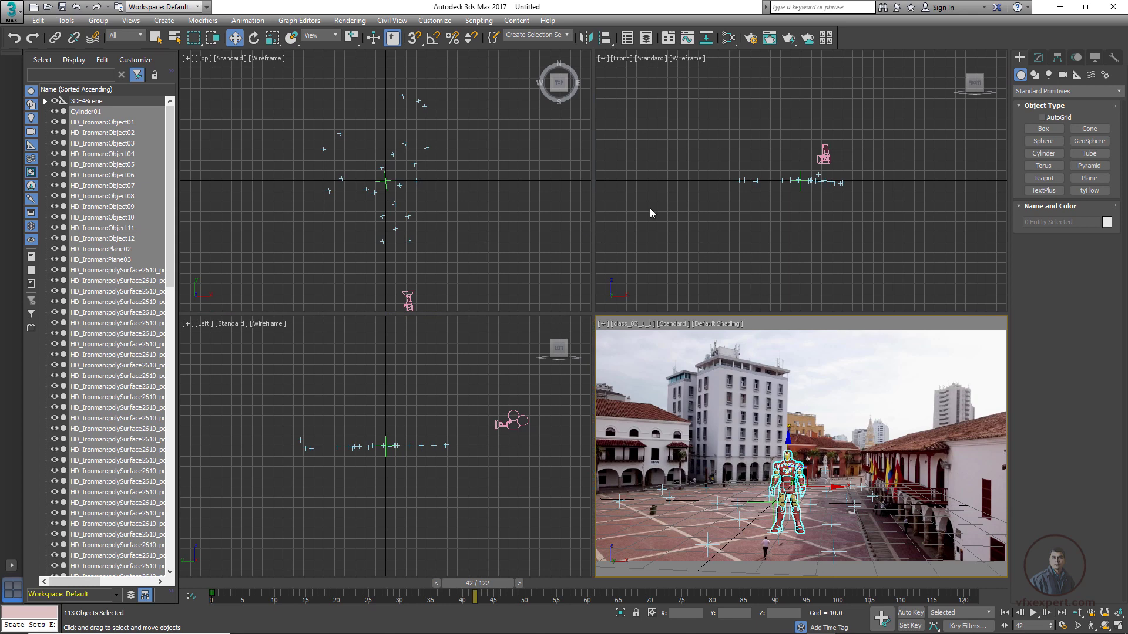
pyautogui.scroll(-2, 441, 447)
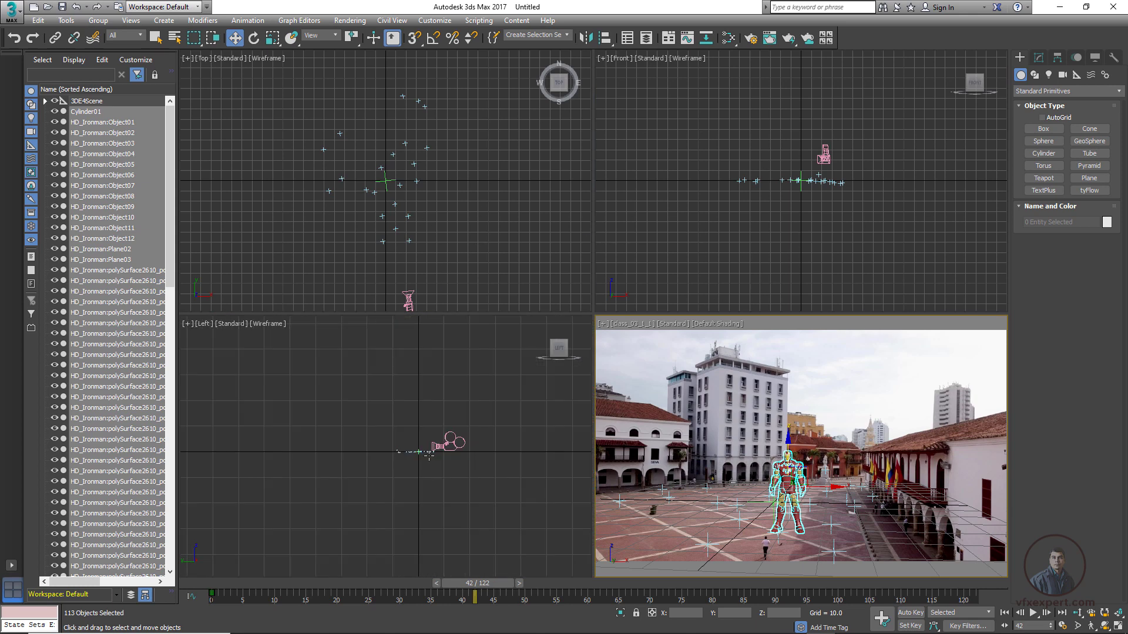
pyautogui.scroll(2, 416, 453)
pyautogui.scroll(-5, 400, 435)
pyautogui.scroll(6, 394, 438)
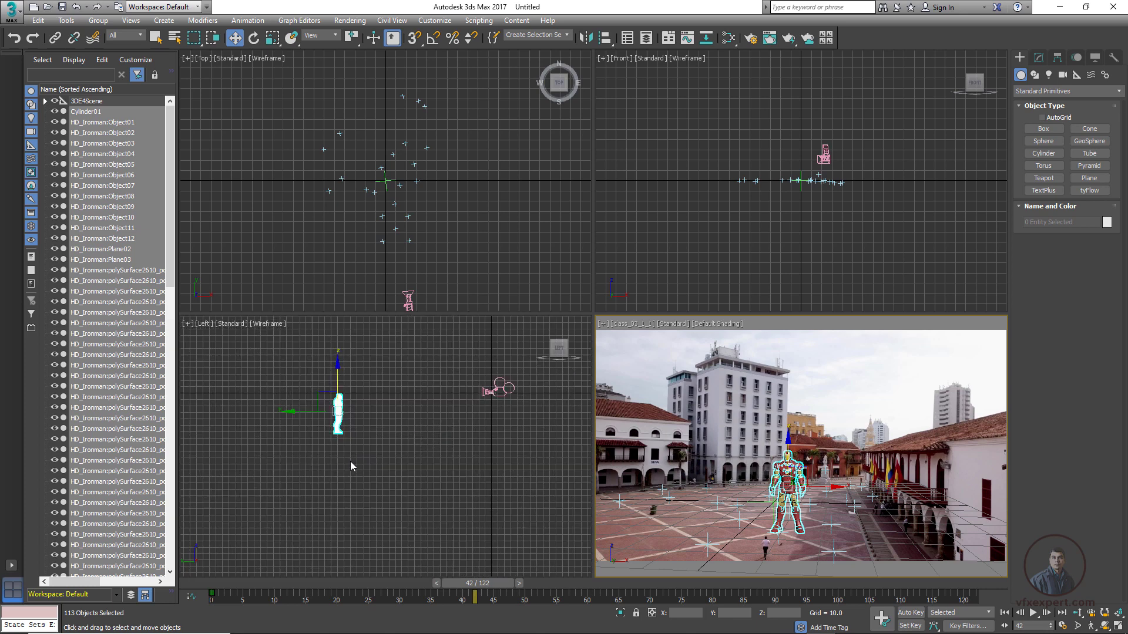
pyautogui.click(288, 416)
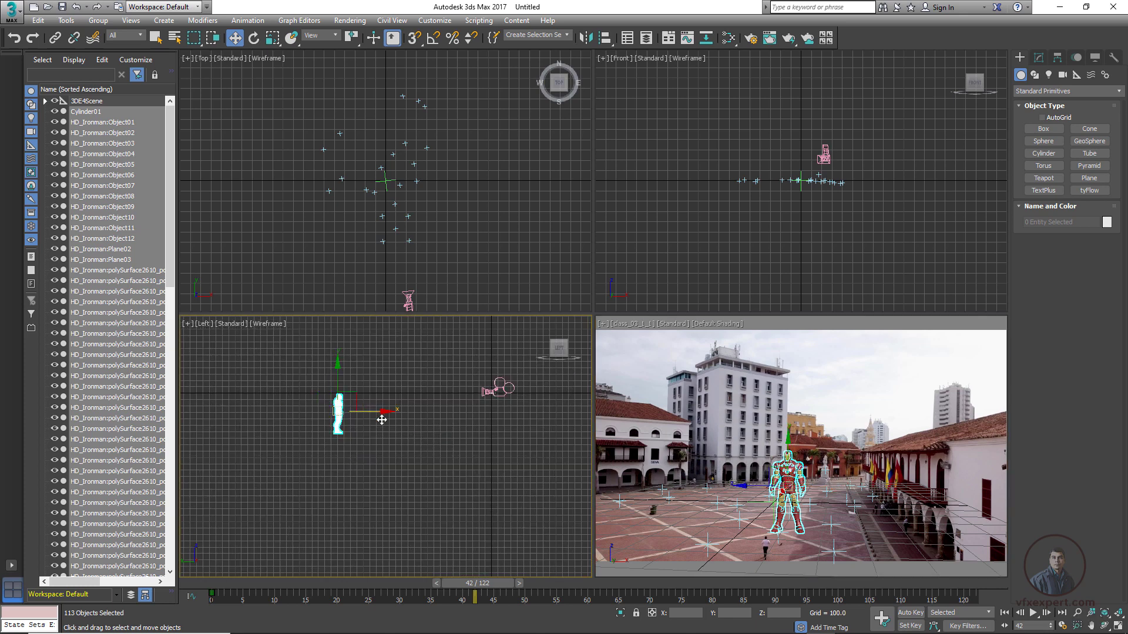
pyautogui.click(339, 424)
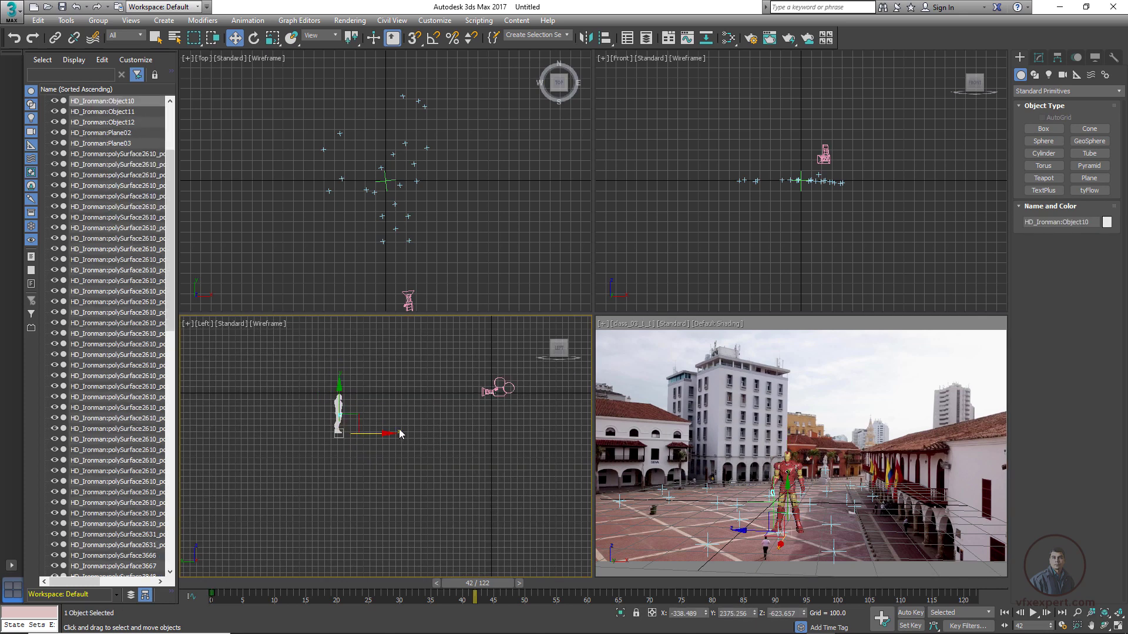
pyautogui.scroll(3, 364, 431)
pyautogui.scroll(-3, 355, 422)
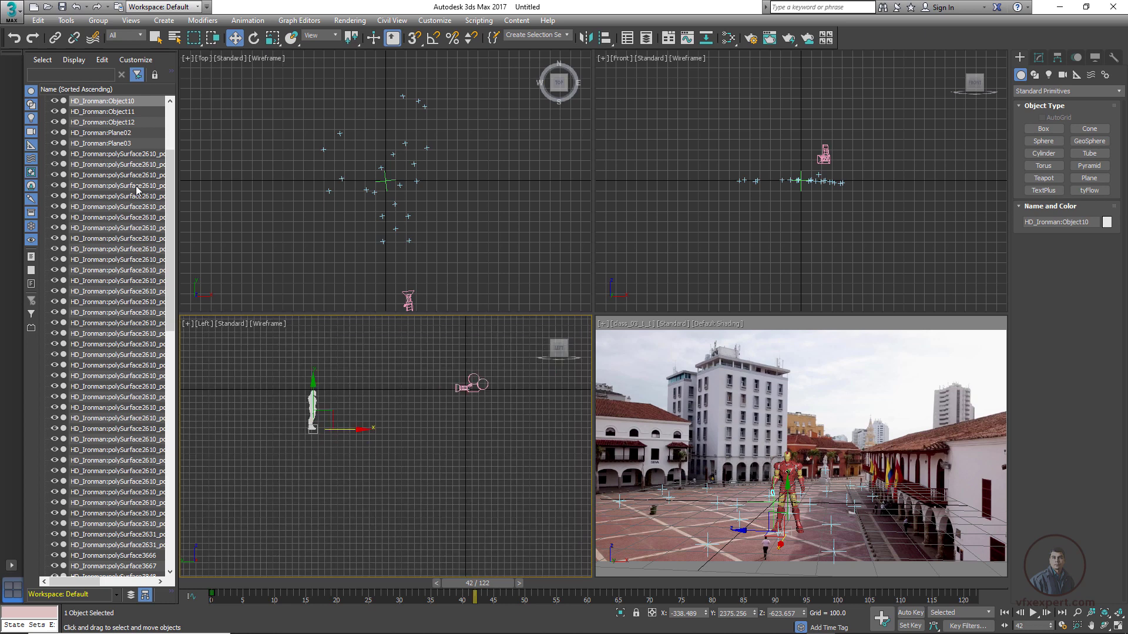
# - Group all the Iron Man parts, from Cylinder01 to the last polySurface, under the name "model" and collapse the group in the scene list
pyautogui.scroll(4, 141, 124)
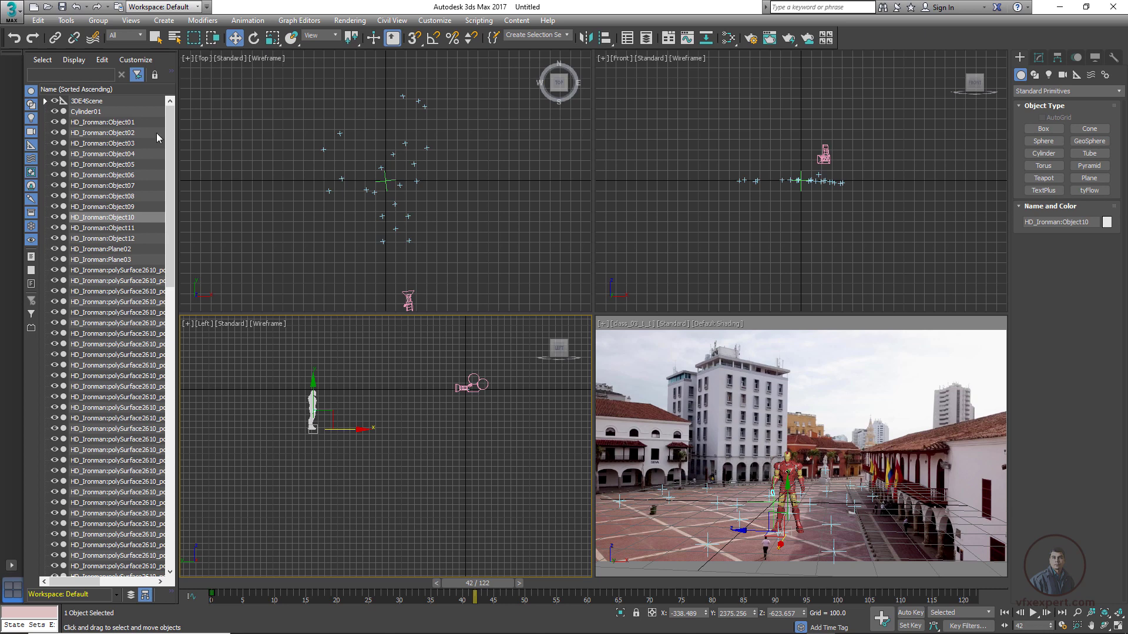
pyautogui.click(83, 112)
pyautogui.moveTo(170, 164); pyautogui.dragTo(172, 449)
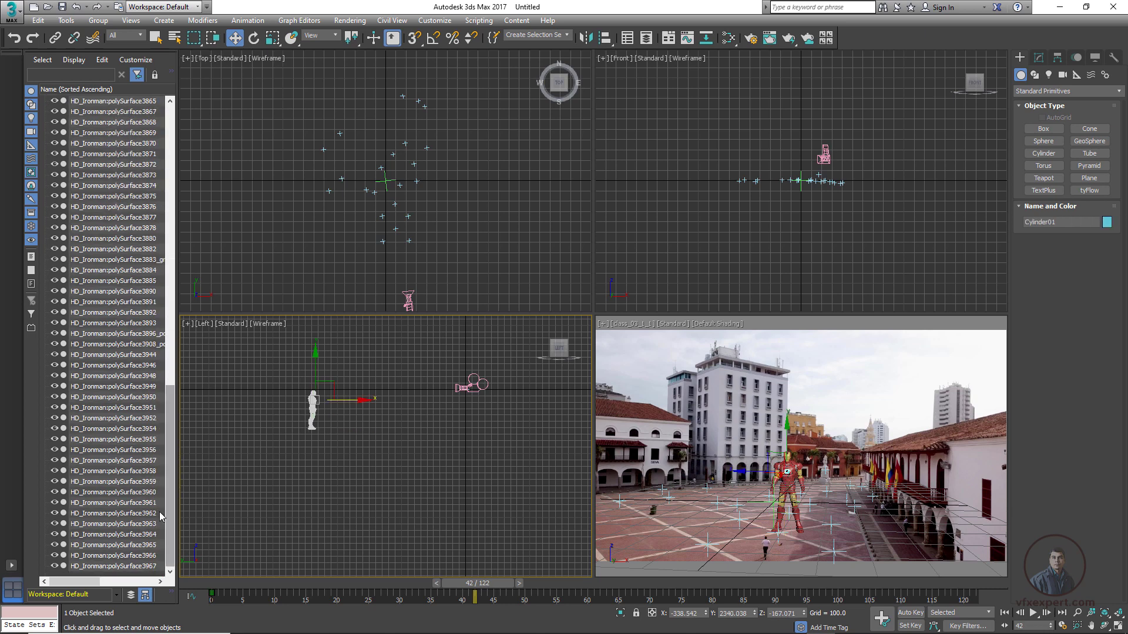
pyautogui.keyDown('shift'); pyautogui.click(130, 568); pyautogui.keyUp('shift')
pyautogui.click(98, 20)
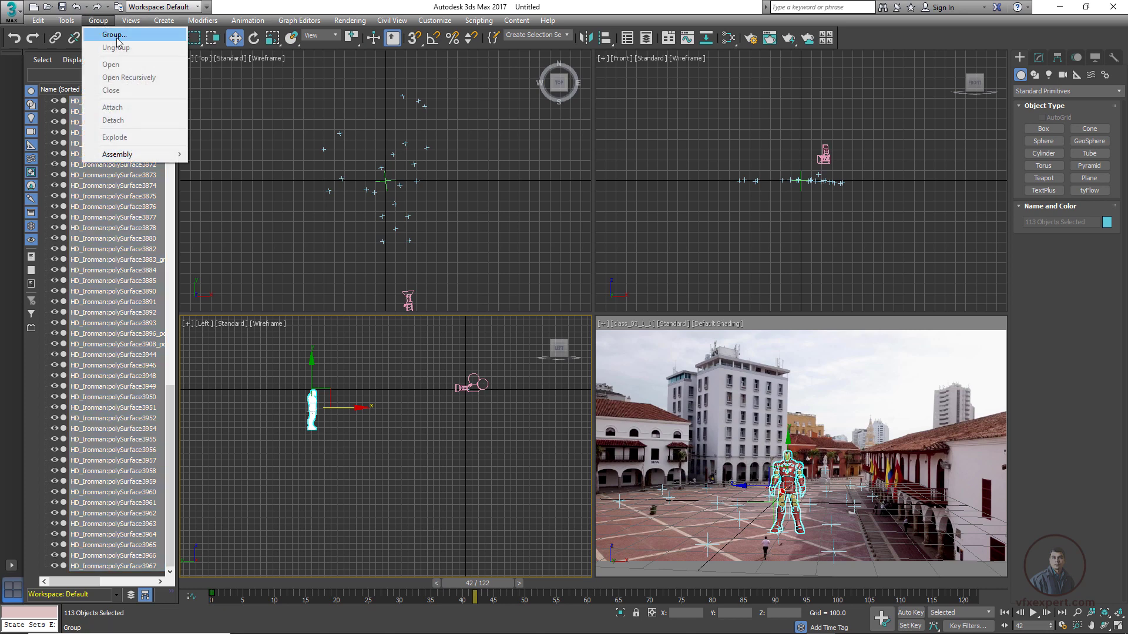
pyautogui.click(116, 36)
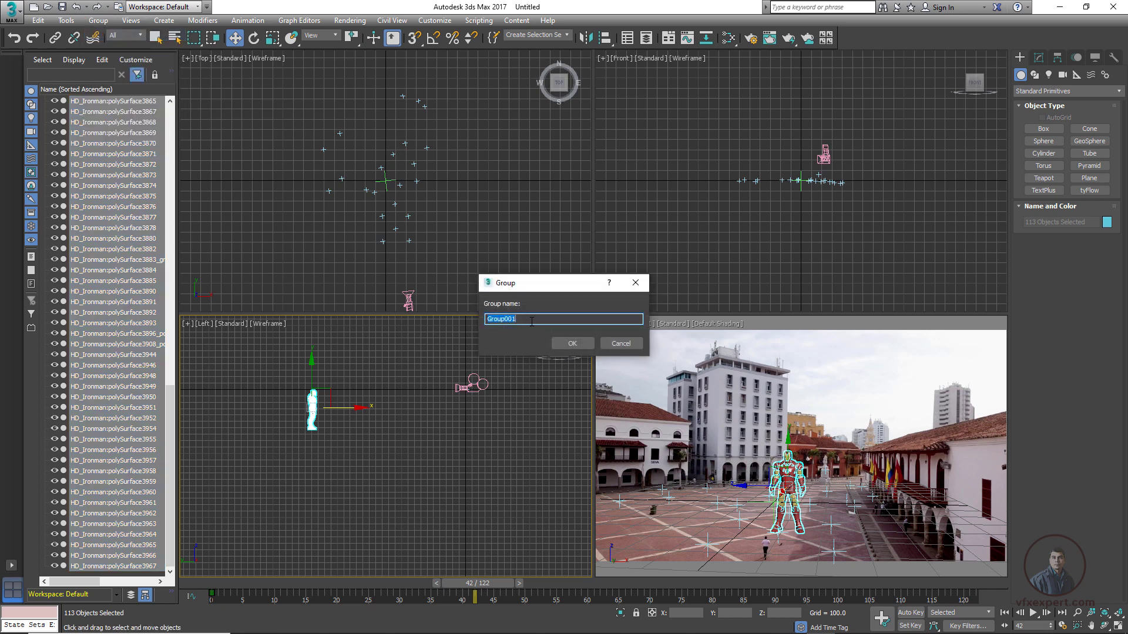
pyautogui.write('model')
pyautogui.click(573, 344)
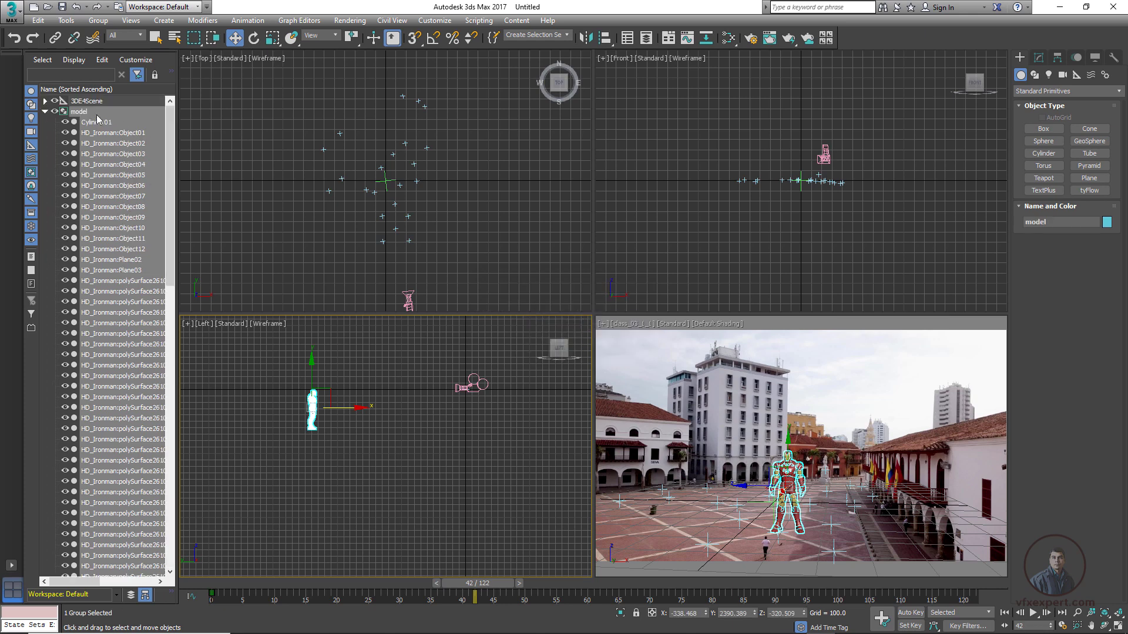
pyautogui.click(45, 111)
pyautogui.click(75, 167)
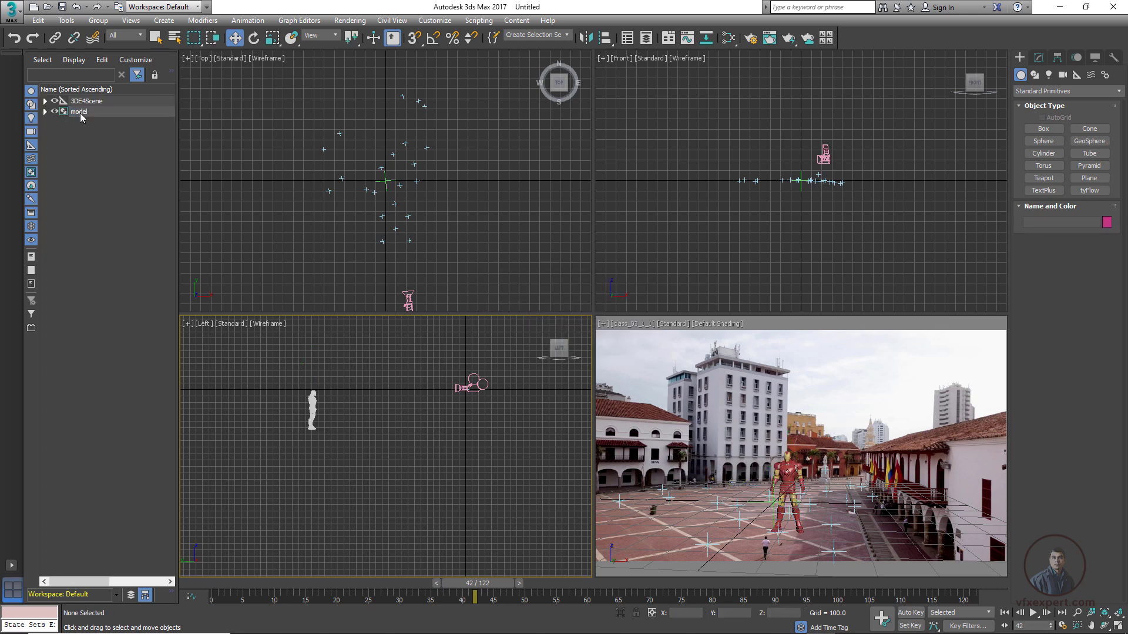
# - Reposition the model group closer to the camera and above the tracking points, at about X -16, Y 493, Z 314
pyautogui.click(80, 113)
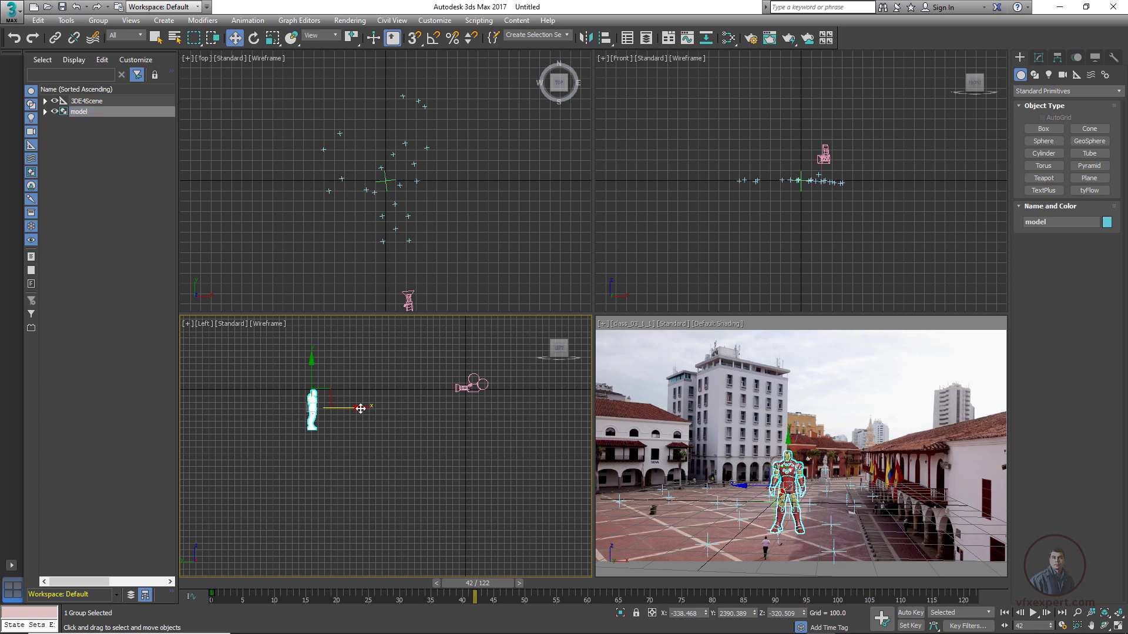
pyautogui.moveTo(360, 408); pyautogui.dragTo(482, 415)
pyautogui.press('f')
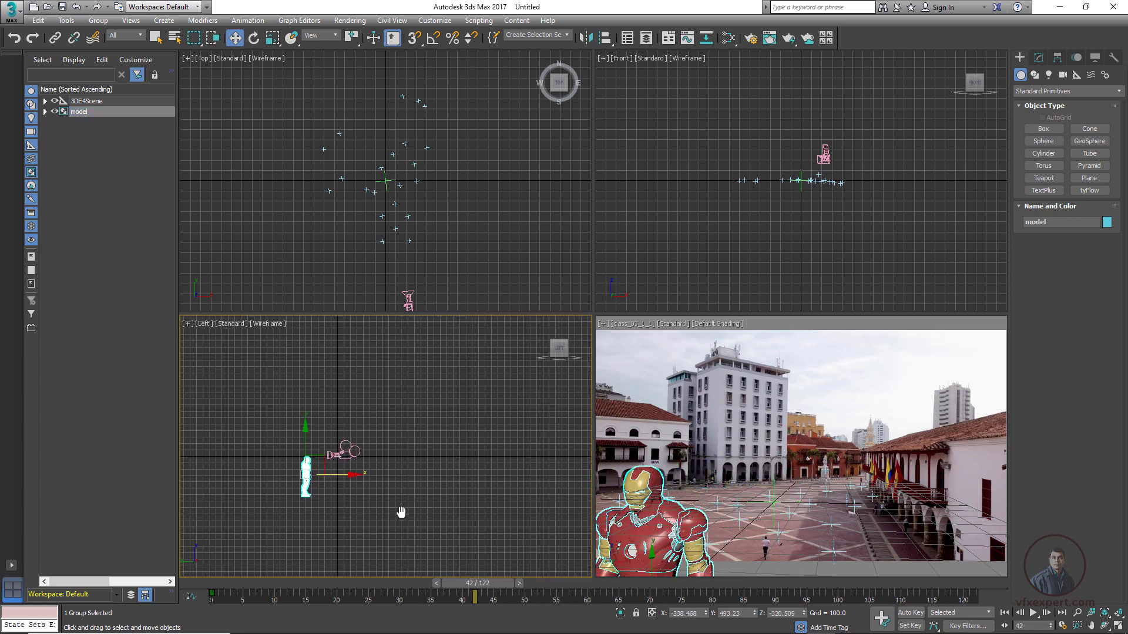
pyautogui.scroll(4, 407, 474)
pyautogui.moveTo(400, 417); pyautogui.dragTo(430, 505)
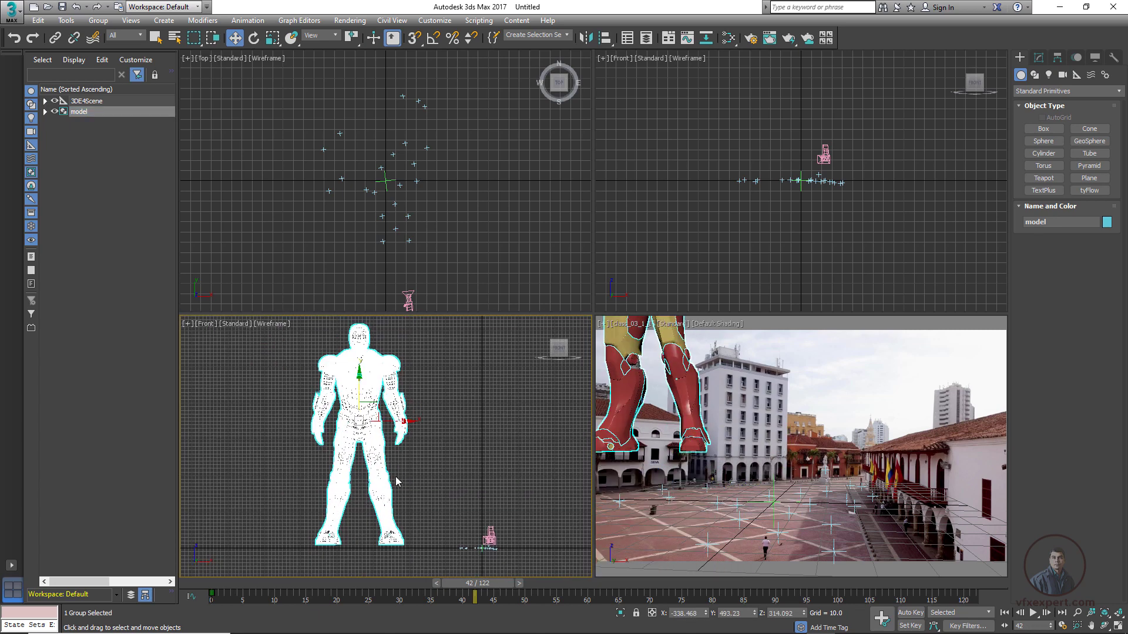
pyautogui.scroll(2, 431, 505)
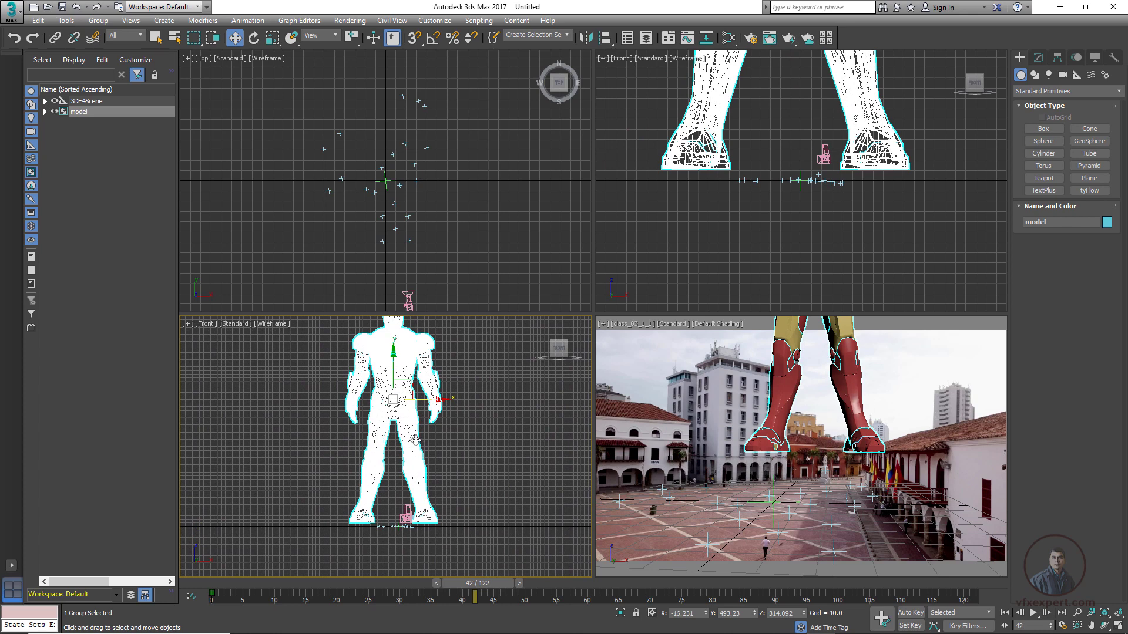
# - Adjust only the pivot of the model group, lowering it to the soles of the feet at about Z 10.5
pyautogui.click(1057, 58)
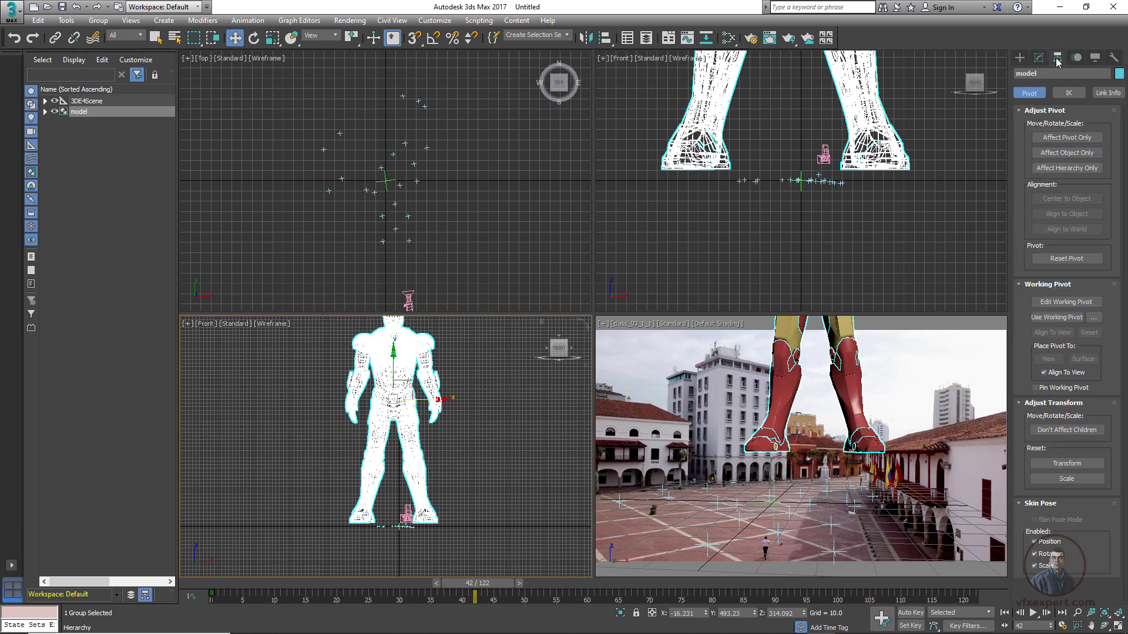
pyautogui.click(1063, 140)
pyautogui.click(1075, 138)
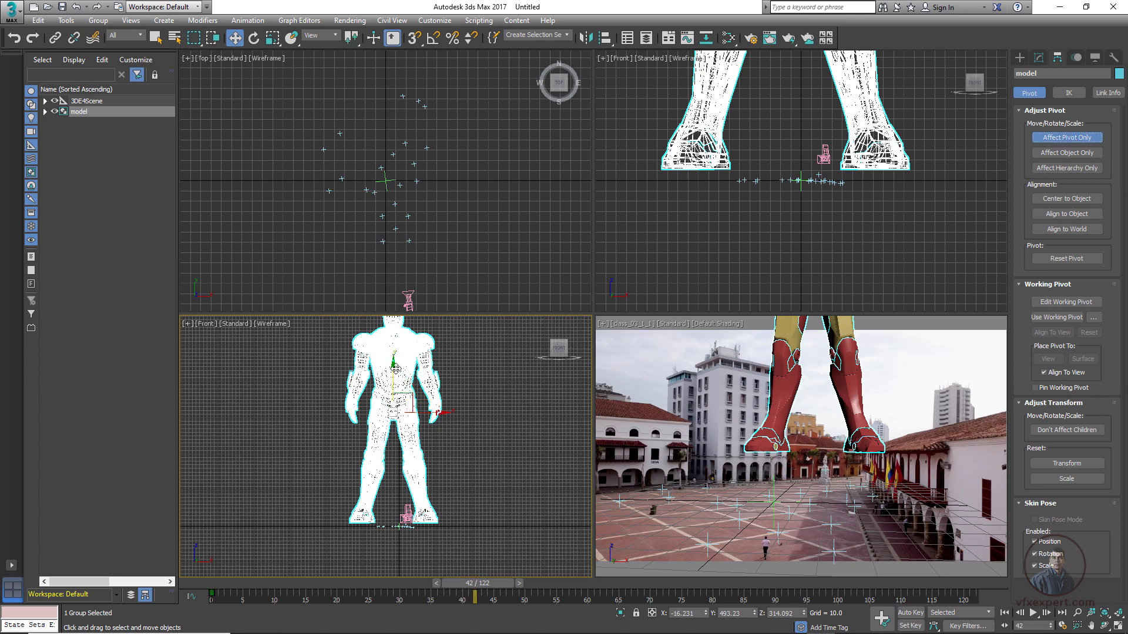
pyautogui.moveTo(393, 367); pyautogui.dragTo(393, 519)
pyautogui.scroll(5, 391, 522)
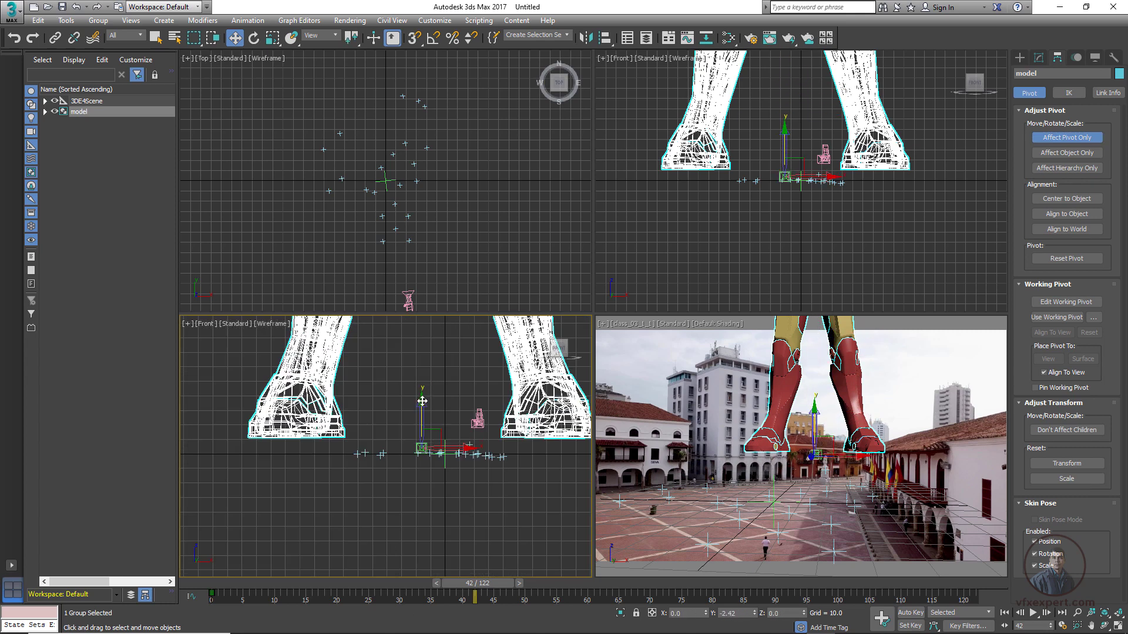
pyautogui.click(1067, 137)
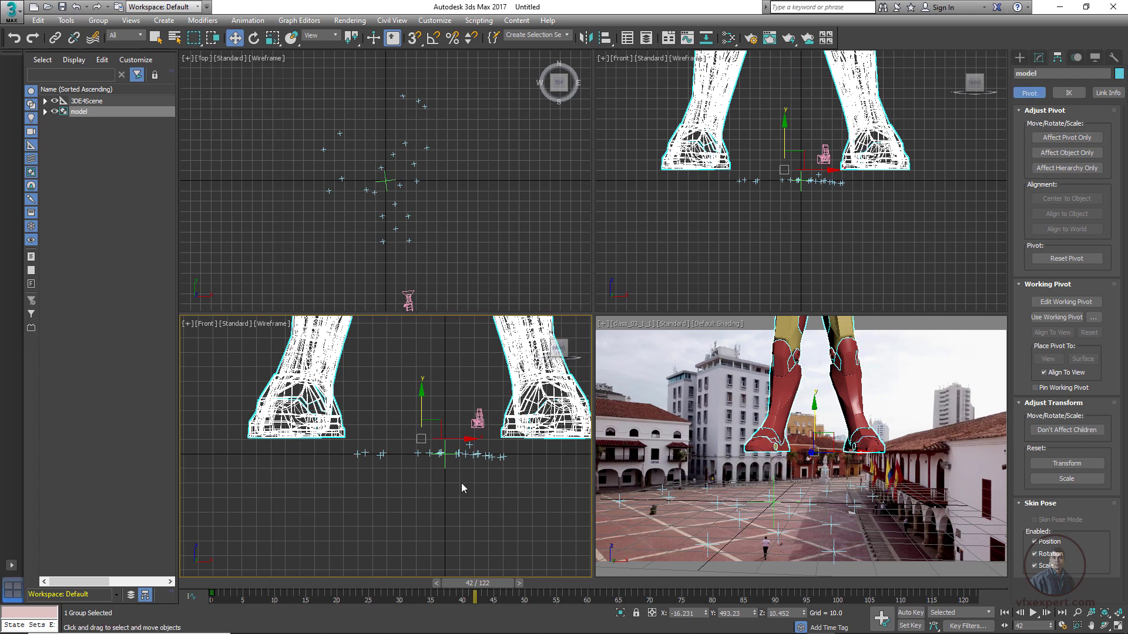
# - Scale the model group down uniformly and raise it to about Z 2.4 so its feet meet the level of the tracking points
pyautogui.scroll(-6, 460, 485)
pyautogui.scroll(4, 458, 525)
pyautogui.moveTo(386, 509); pyautogui.dragTo(405, 508, button='middle')
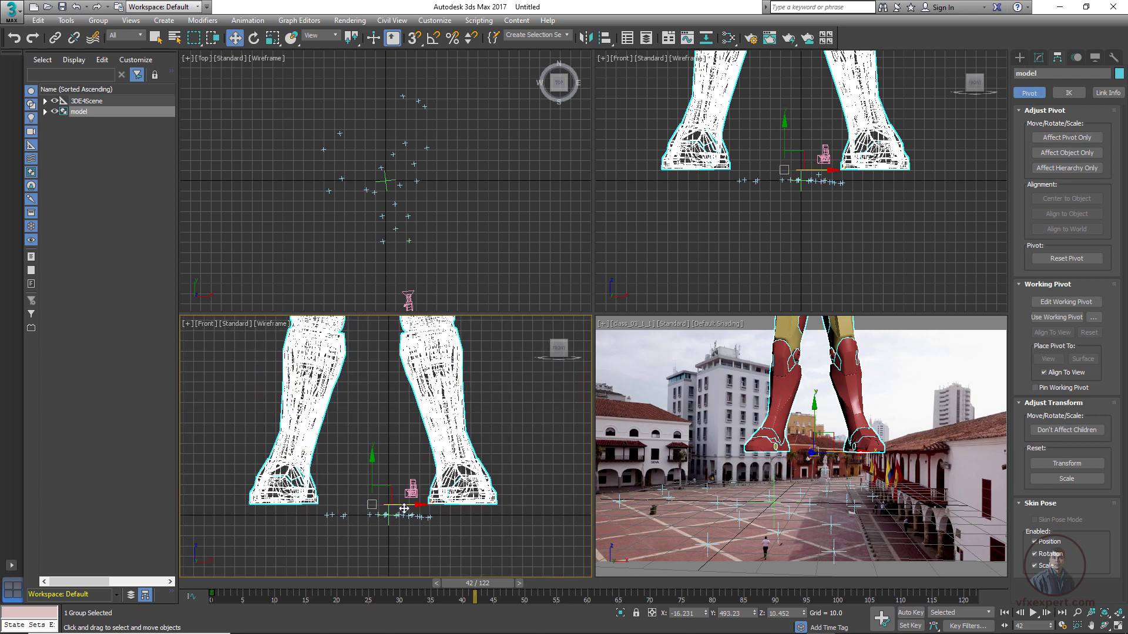
pyautogui.press('r')
pyautogui.scroll(-6, 427, 496)
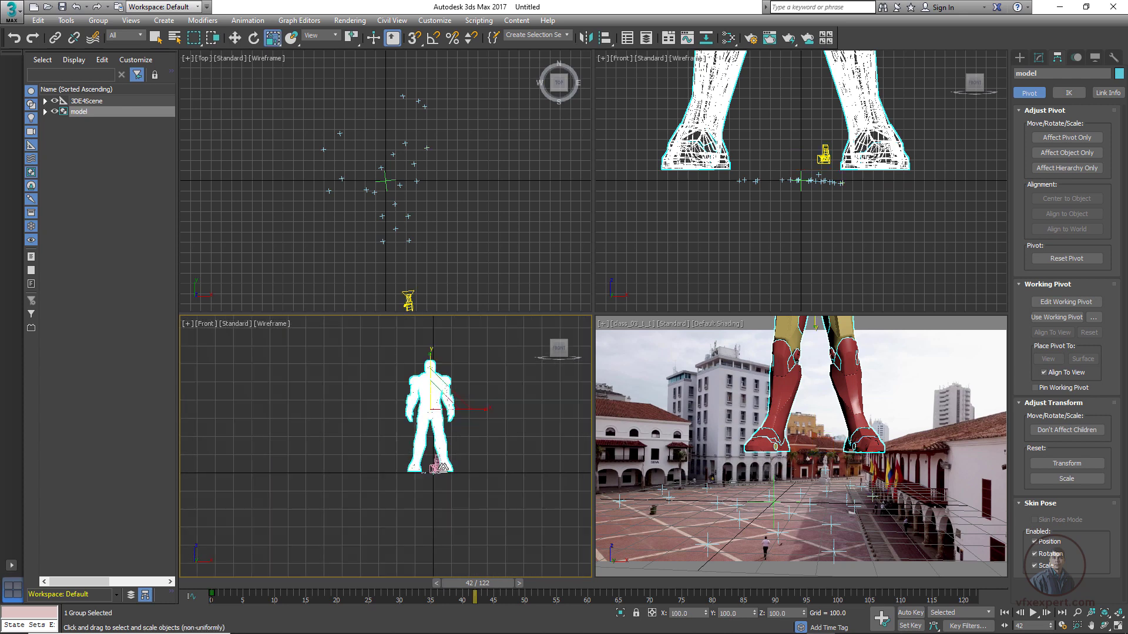
pyautogui.scroll(2, 427, 496)
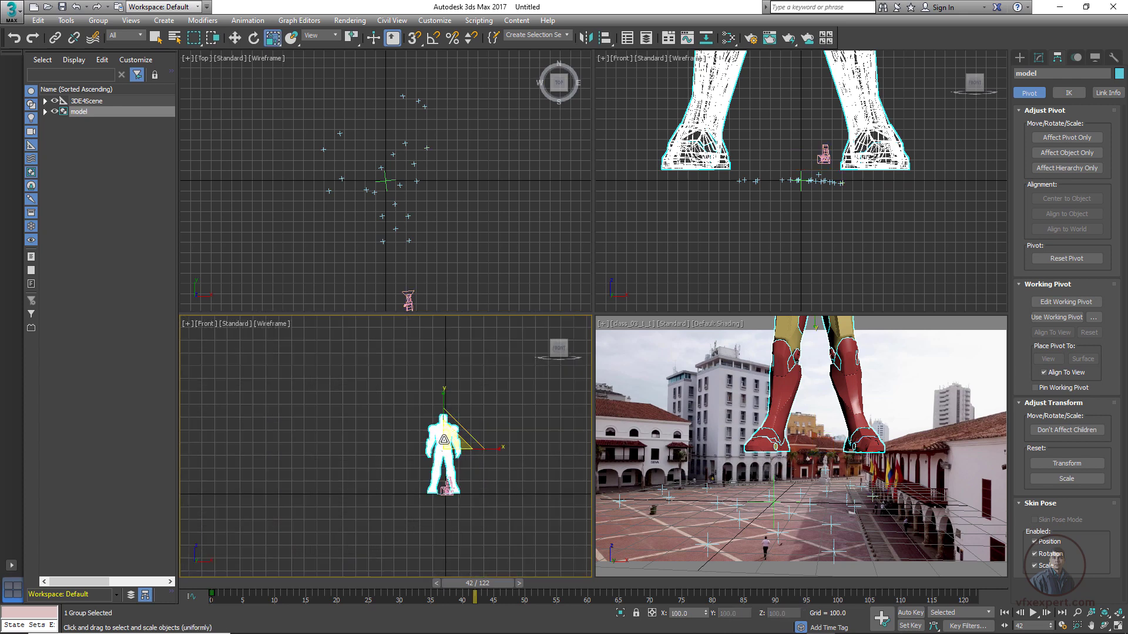
pyautogui.moveTo(444, 440); pyautogui.dragTo(446, 467)
pyautogui.press('w')
pyautogui.scroll(5, 388, 512)
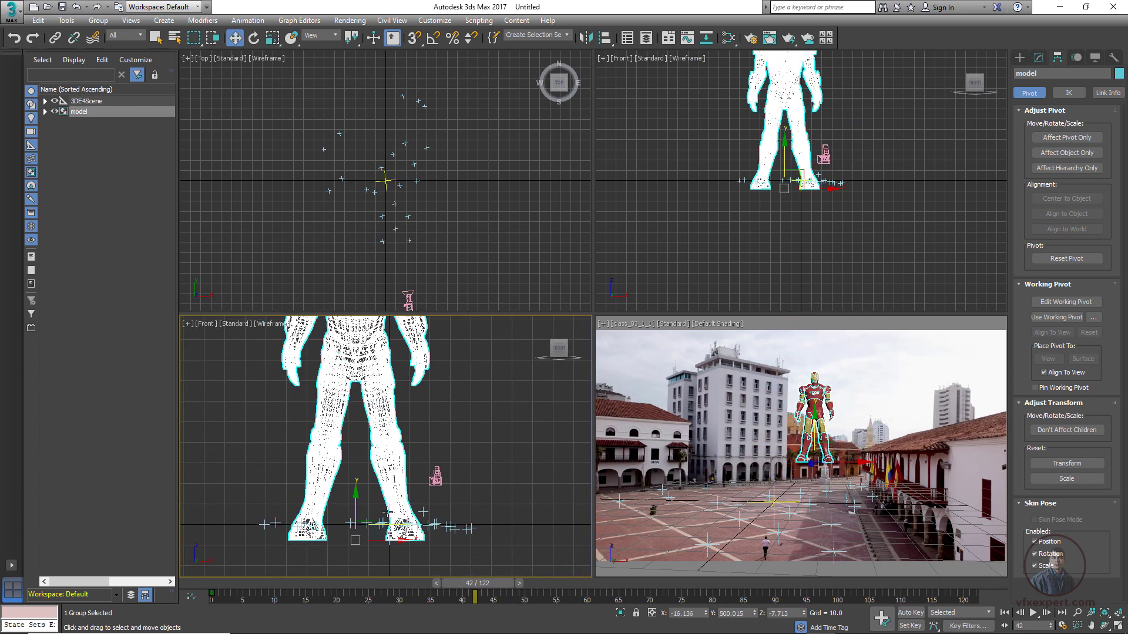
pyautogui.moveTo(388, 513); pyautogui.dragTo(388, 492)
pyautogui.click(819, 434)
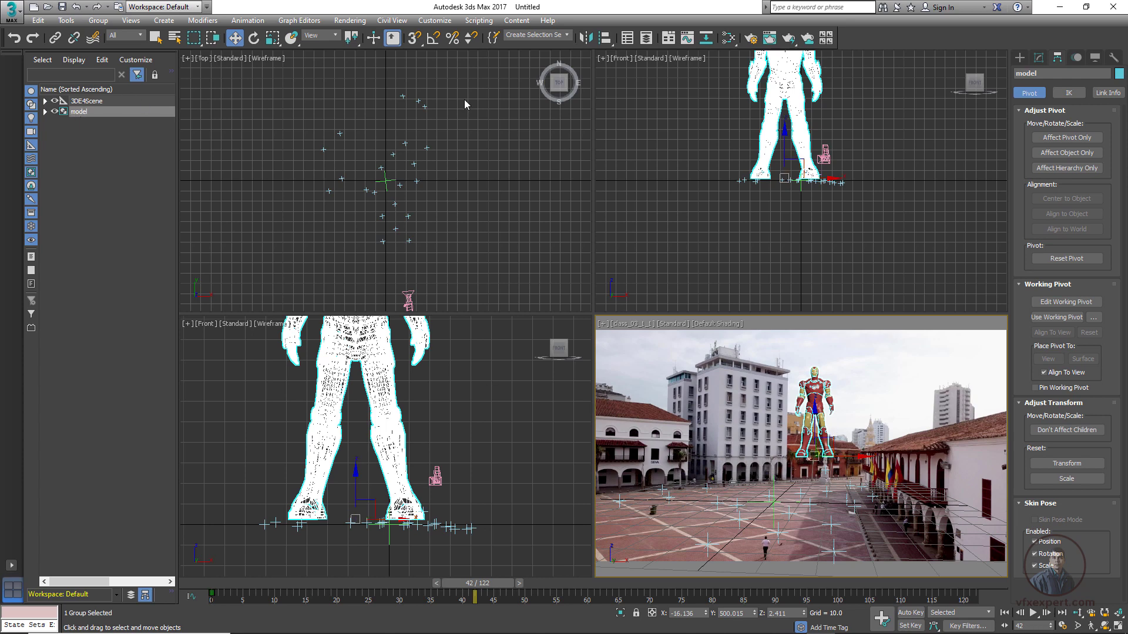
# - Align the model group to tracking point p01 in X, Y and Z position, matching pivot point to pivot point
pyautogui.click(606, 40)
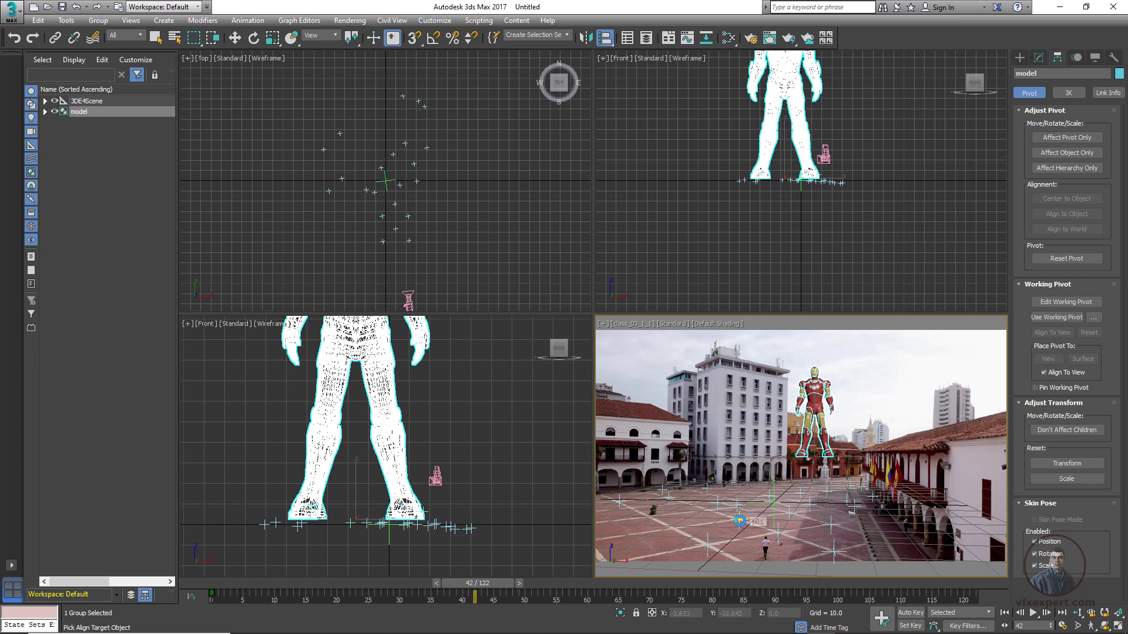
pyautogui.click(739, 521)
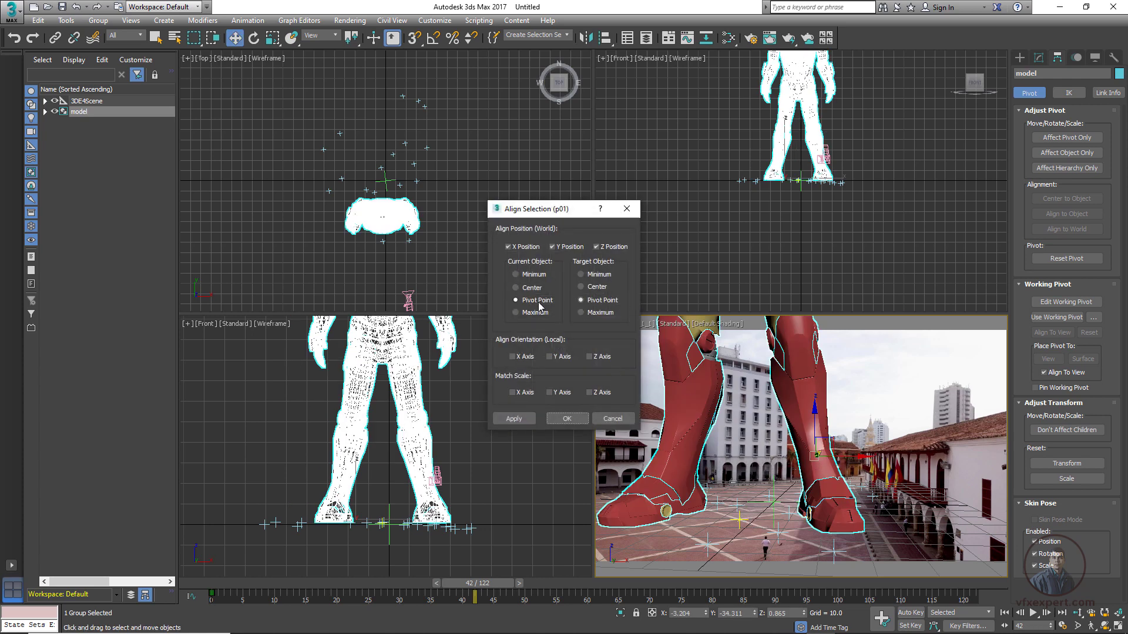
pyautogui.click(567, 418)
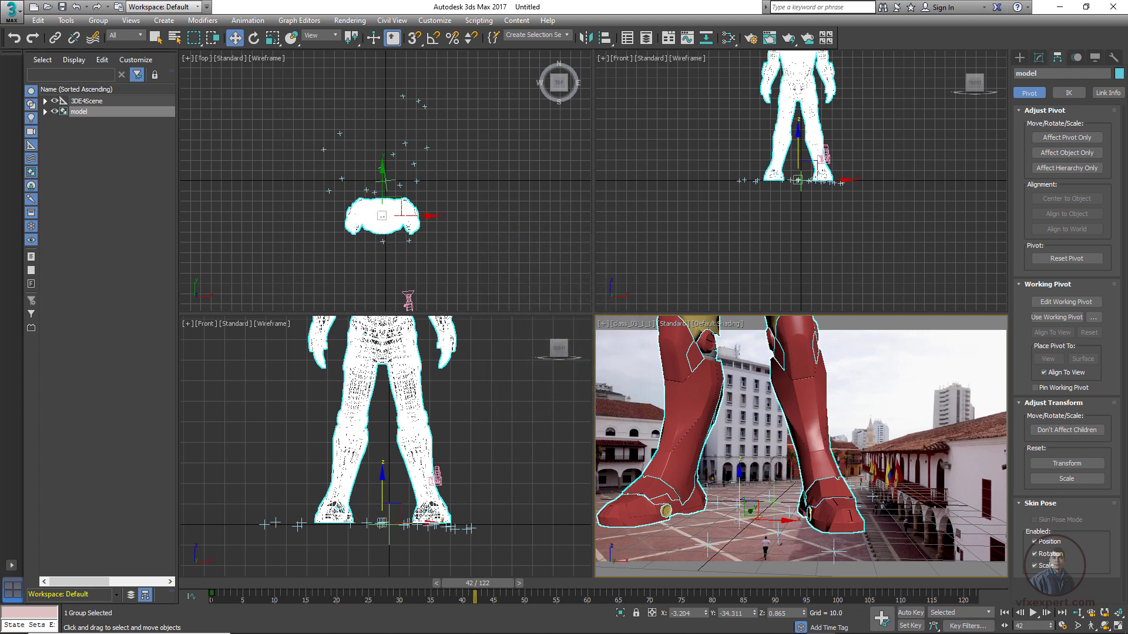
# - Scale the aligned model group down uniformly until the full Iron Man figure fits on the plaza in the camera view
pyautogui.rightClick(433, 557)
pyautogui.press('r')
pyautogui.moveTo(405, 354); pyautogui.dragTo(413, 429, button='middle')
pyautogui.moveTo(395, 403); pyautogui.dragTo(424, 541)
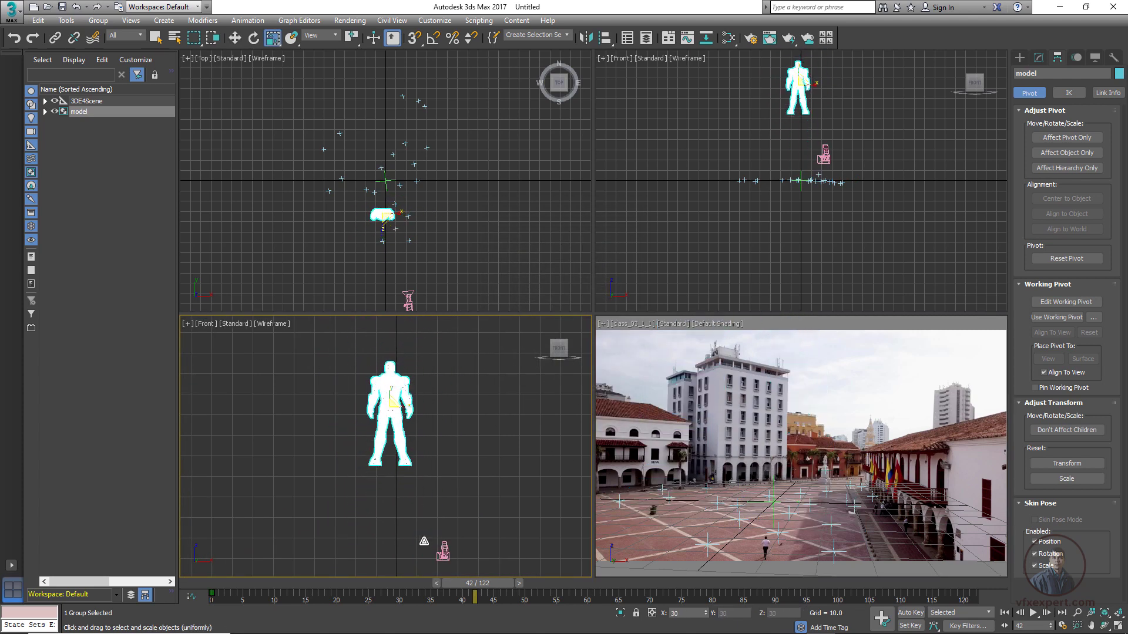
pyautogui.press('w')
pyautogui.rightClick(689, 374)
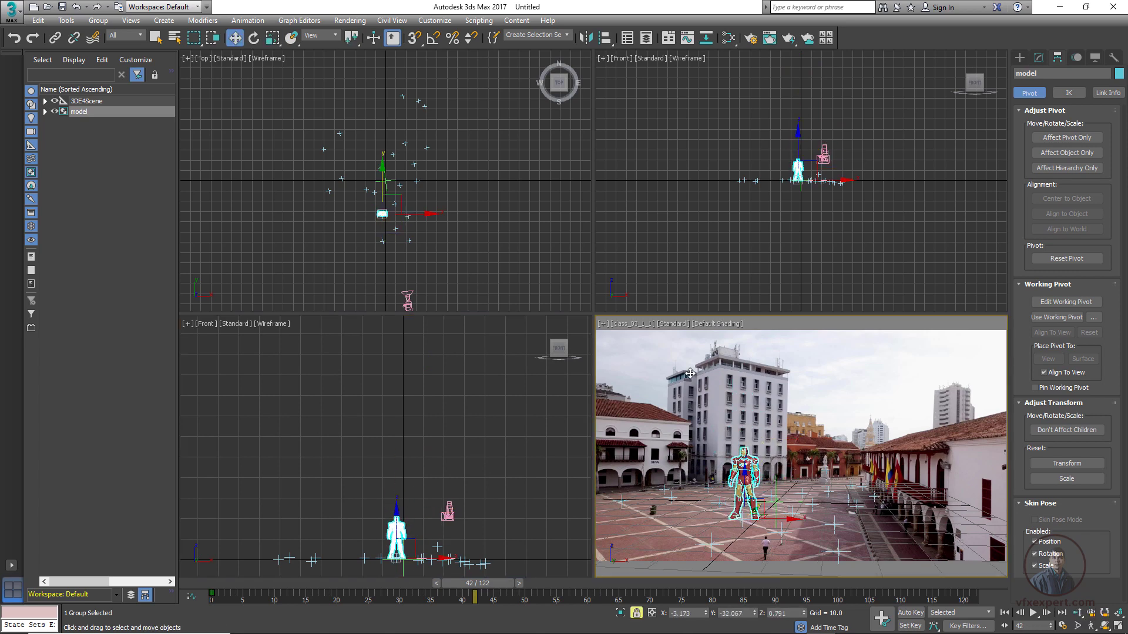
# - Enlarge the camera viewport, hide its grid, and leave the move mode so the transform gizmo disappears
pyautogui.moveTo(593, 315); pyautogui.dragTo(380, 186)
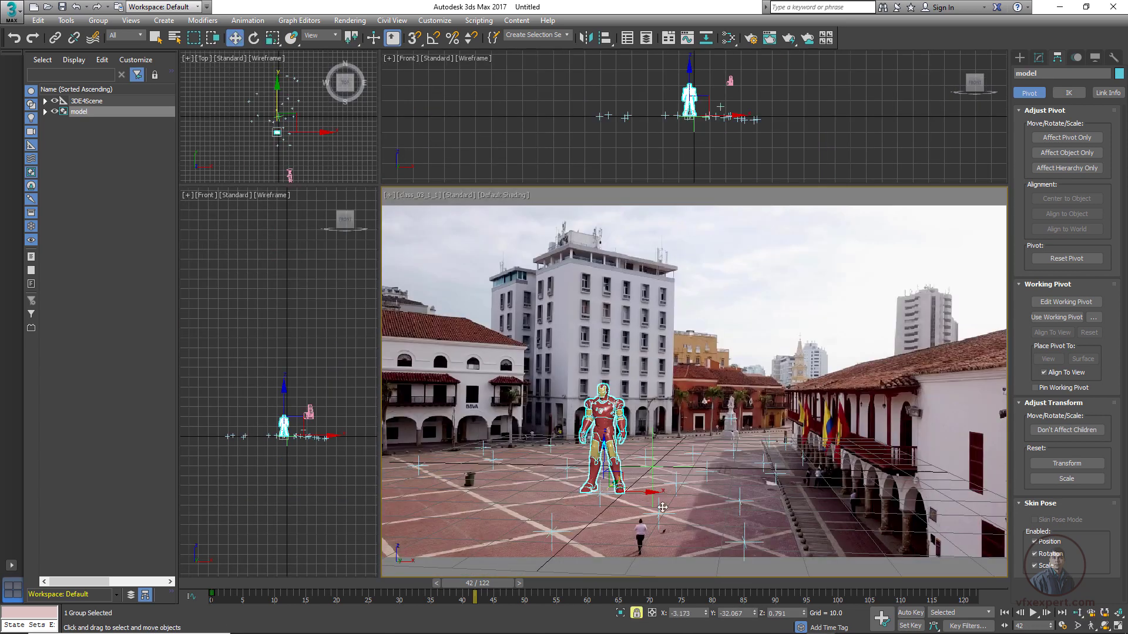
pyautogui.click(389, 196)
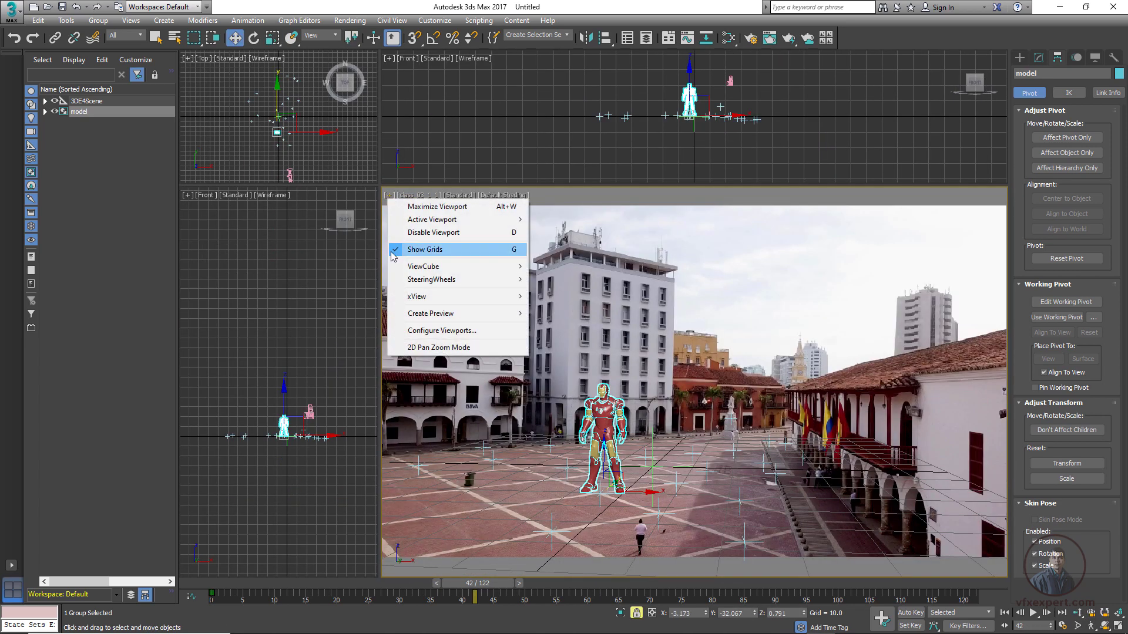
pyautogui.click(420, 251)
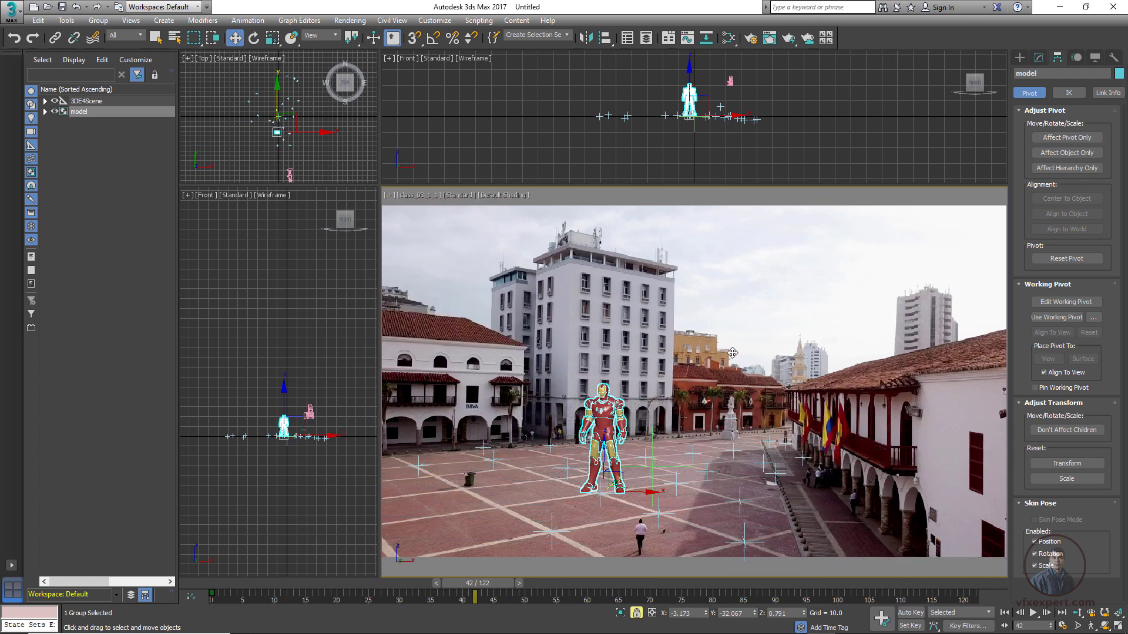
pyautogui.press('q')
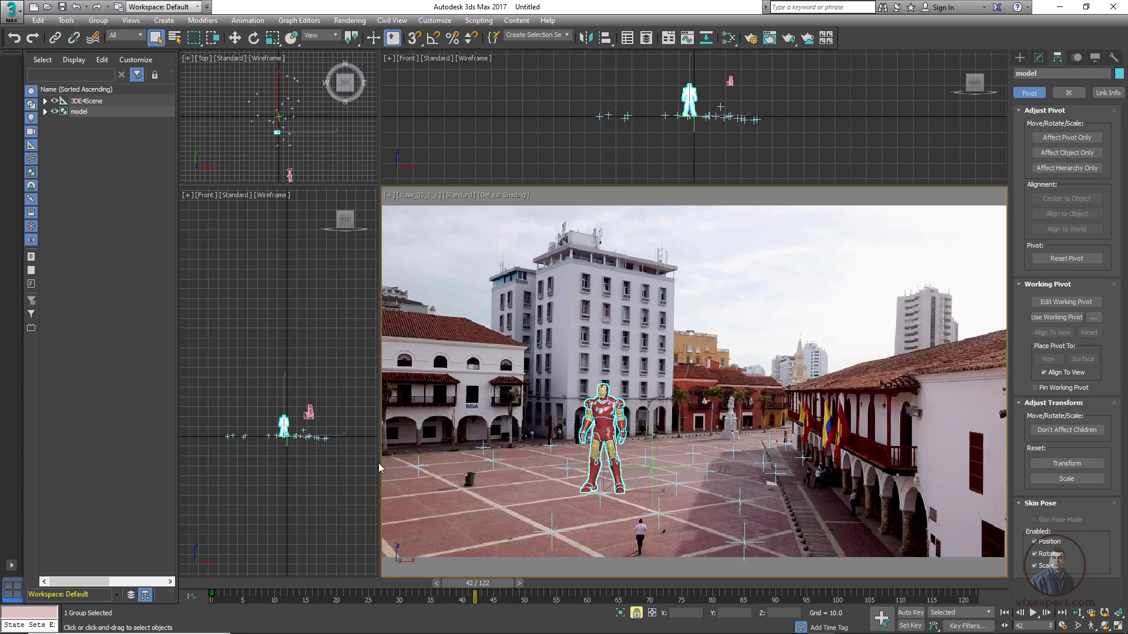
# - Widen the camera viewport further and scrub the timeline to frame 66
pyautogui.moveTo(378, 463); pyautogui.dragTo(244, 464)
pyautogui.moveTo(487, 590); pyautogui.dragTo(623, 595)
pyautogui.press('q')
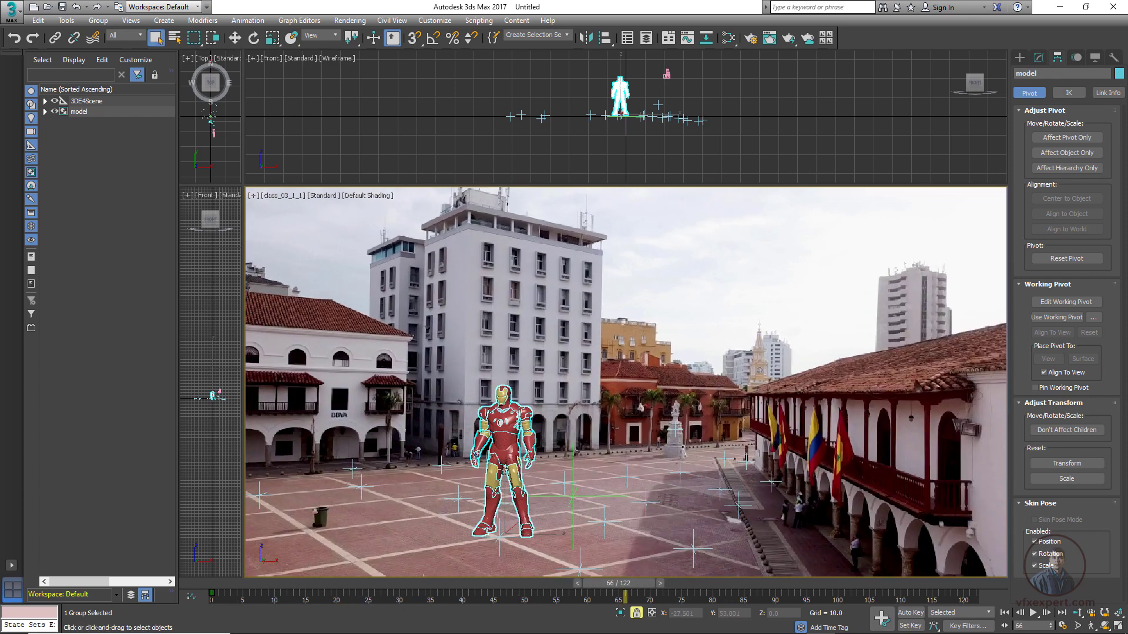
# - Align the model group's pivot to tracking point p06 in X, Y and Z, and rotate the model about its vertical axis
pyautogui.click(75, 112)
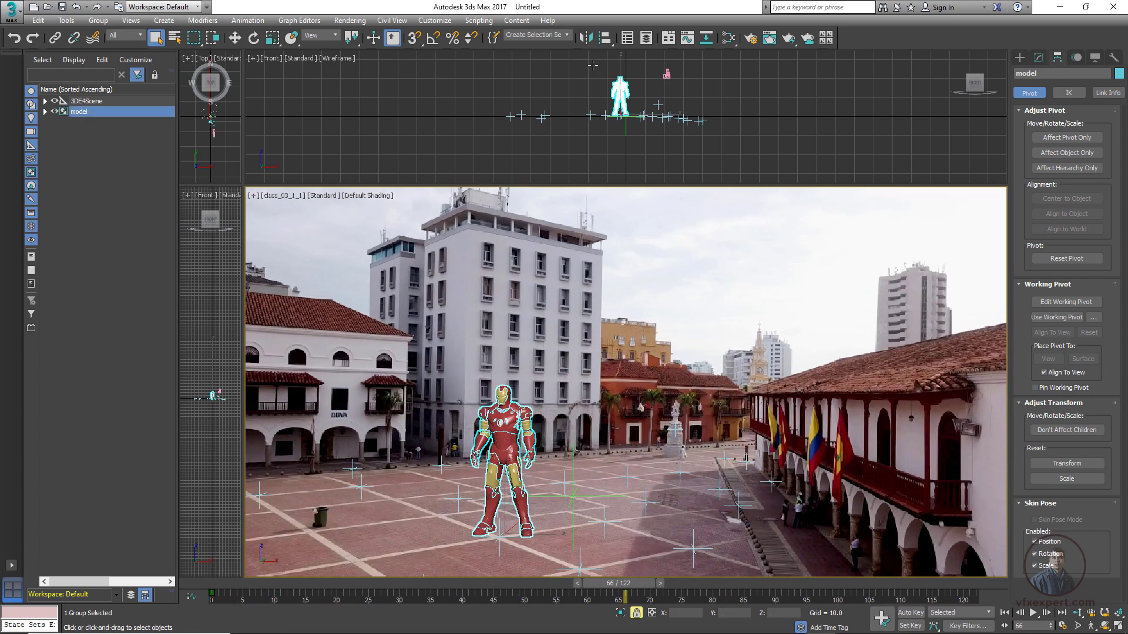
pyautogui.click(608, 40)
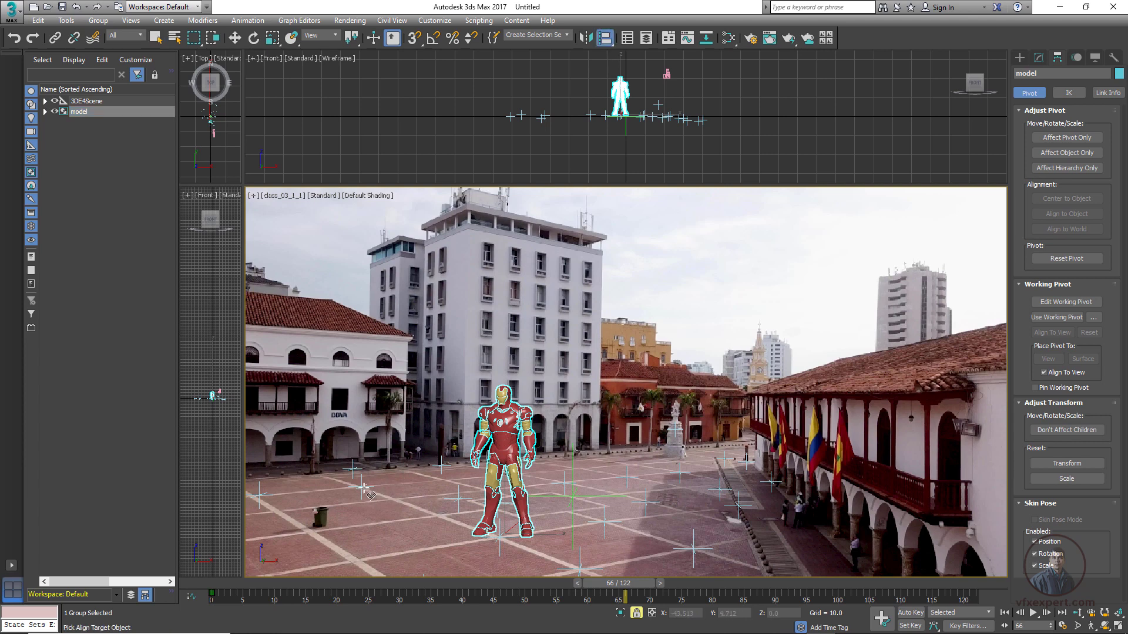
pyautogui.click(361, 490)
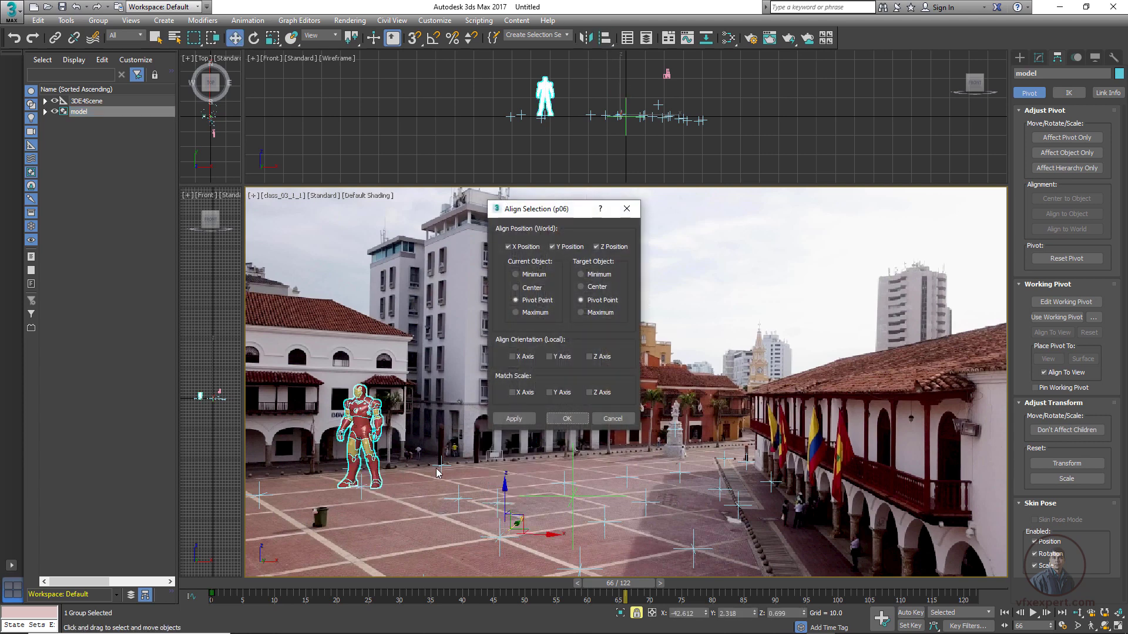
pyautogui.click(568, 424)
pyautogui.press('e')
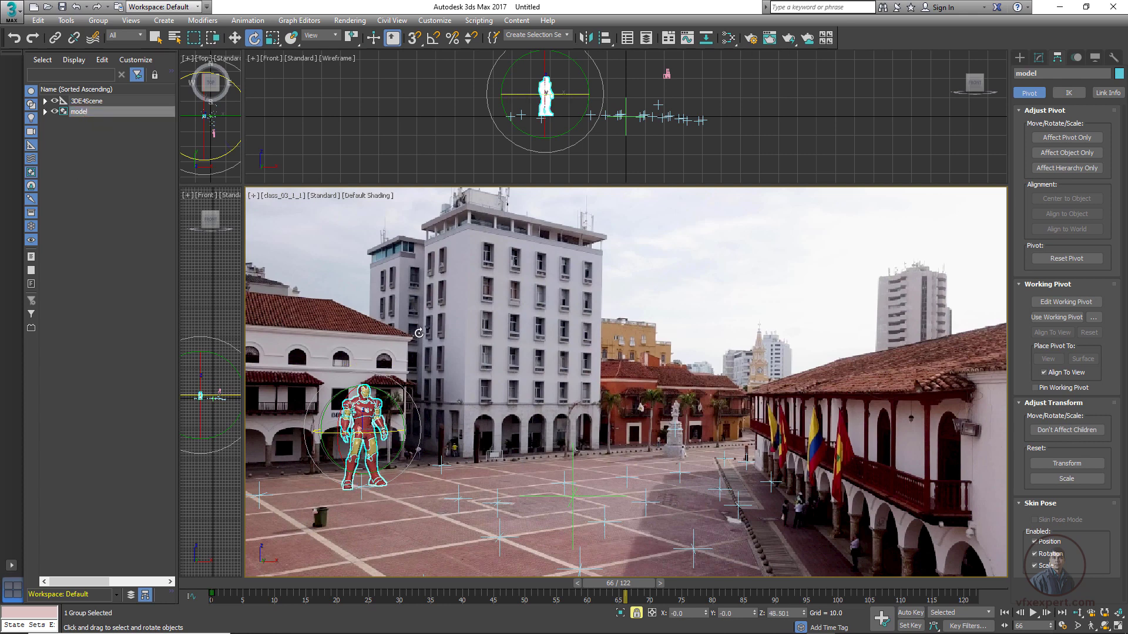
# - Clone the model group as a copy and align its pivot to the tracking point near the middle of the plaza
pyautogui.hotkey('ctrl', 'v')
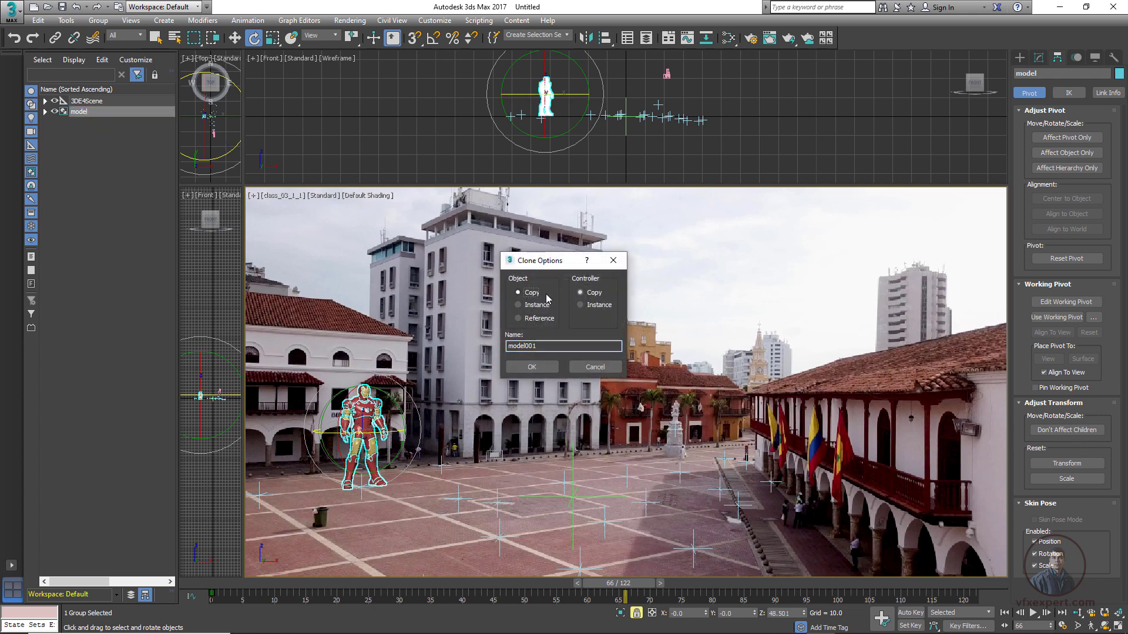
pyautogui.click(548, 366)
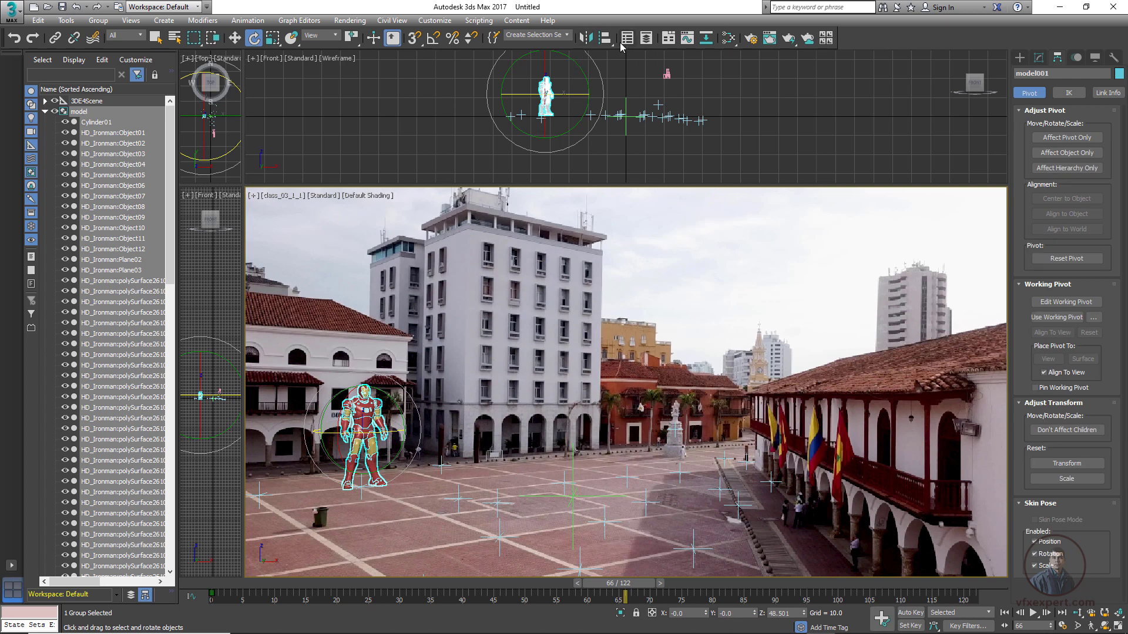
pyautogui.click(607, 41)
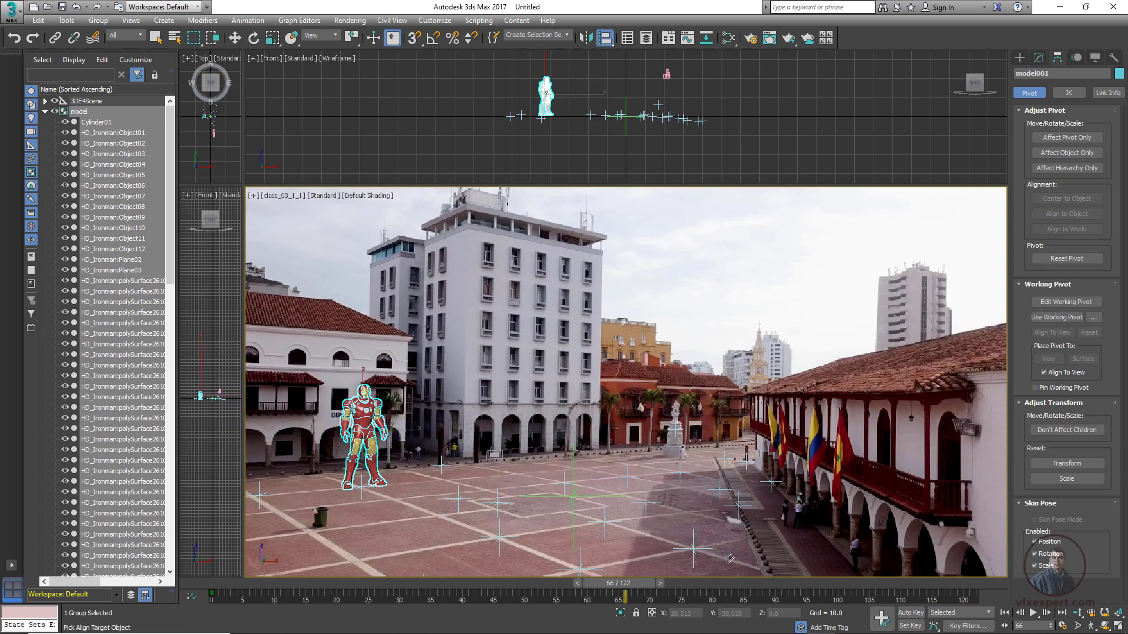
pyautogui.click(647, 504)
pyautogui.click(583, 425)
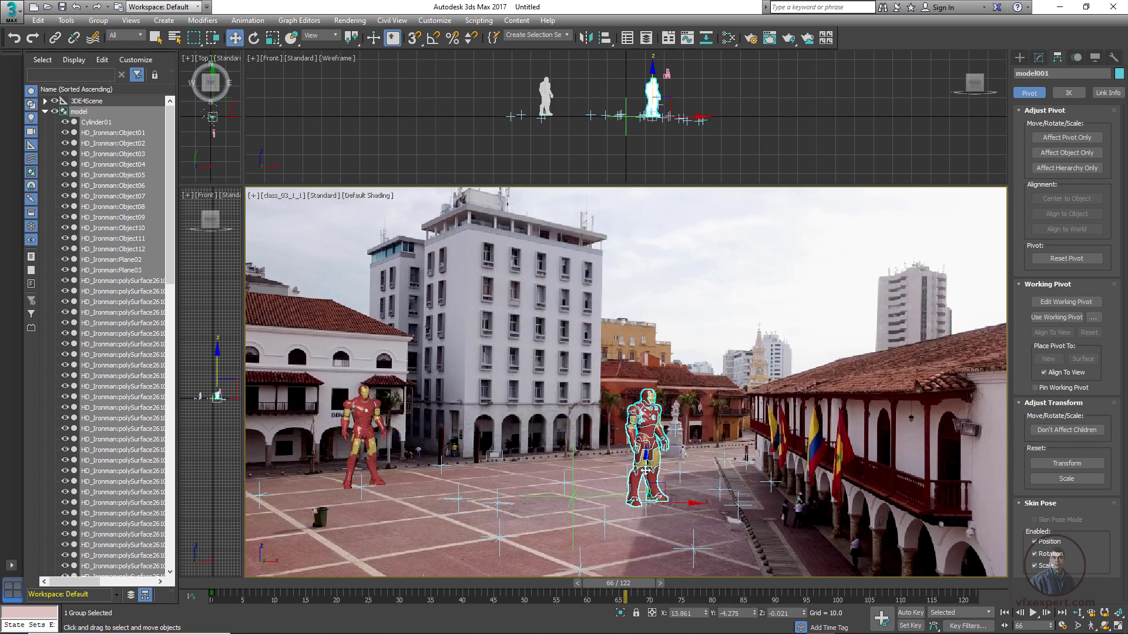
# - Rotate the copied Iron Man about its vertical axis to face the other way and clear the selection
pyautogui.press('e')
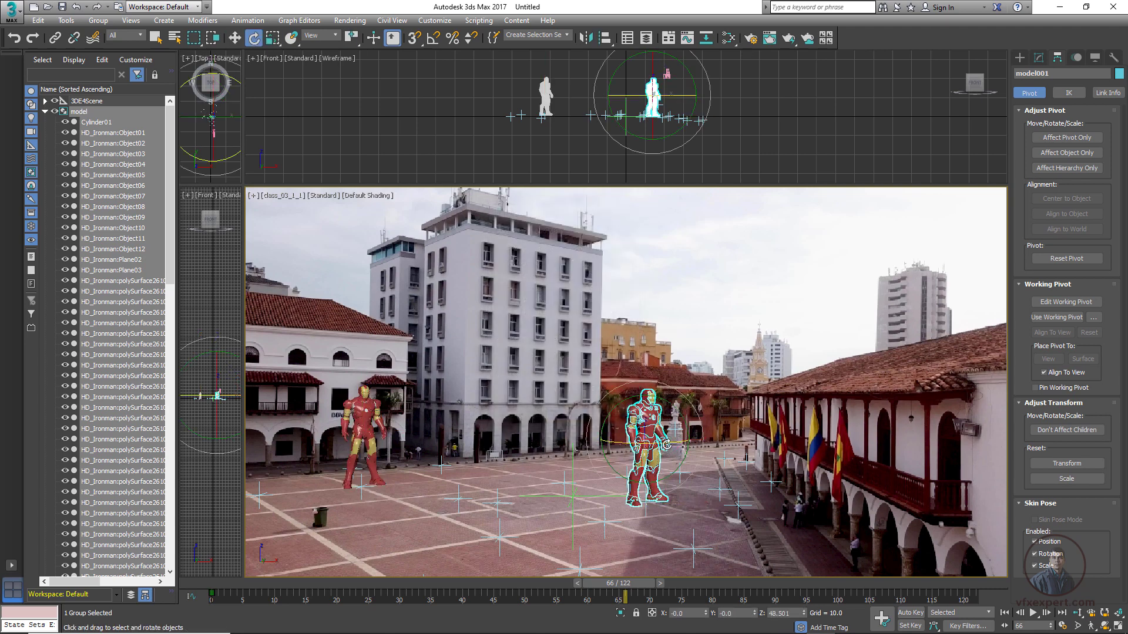
pyautogui.moveTo(667, 444); pyautogui.dragTo(687, 405)
pyautogui.click(695, 388)
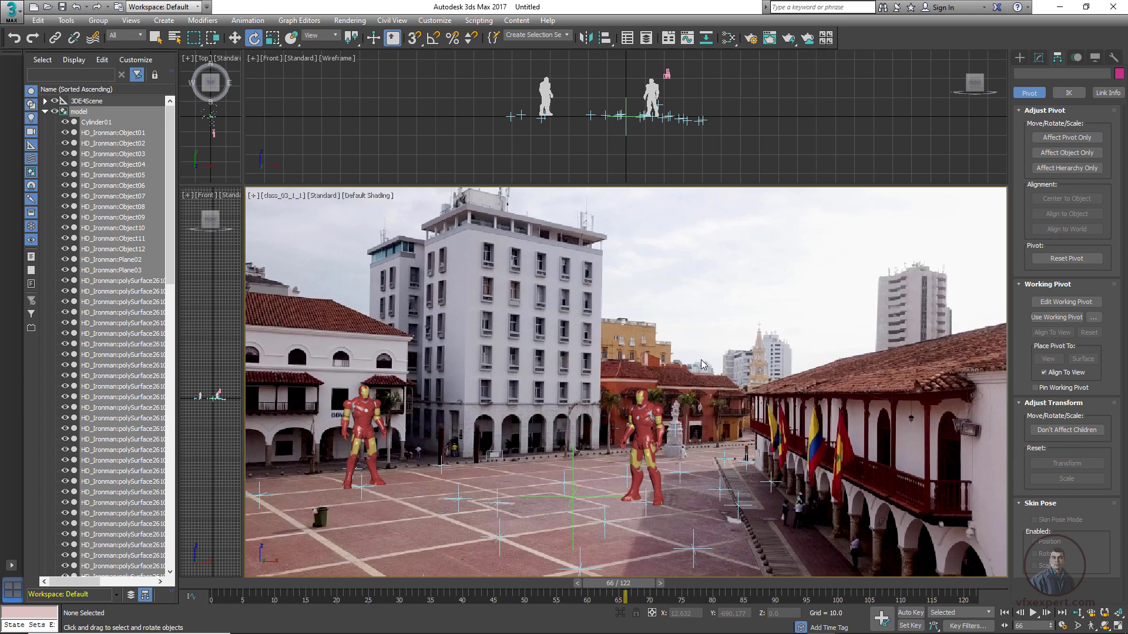
# - Play the animation from frame 0 in the maximized camera view to check how both Iron Man models stick to the plaza
pyautogui.hotkey('alt', 'w')
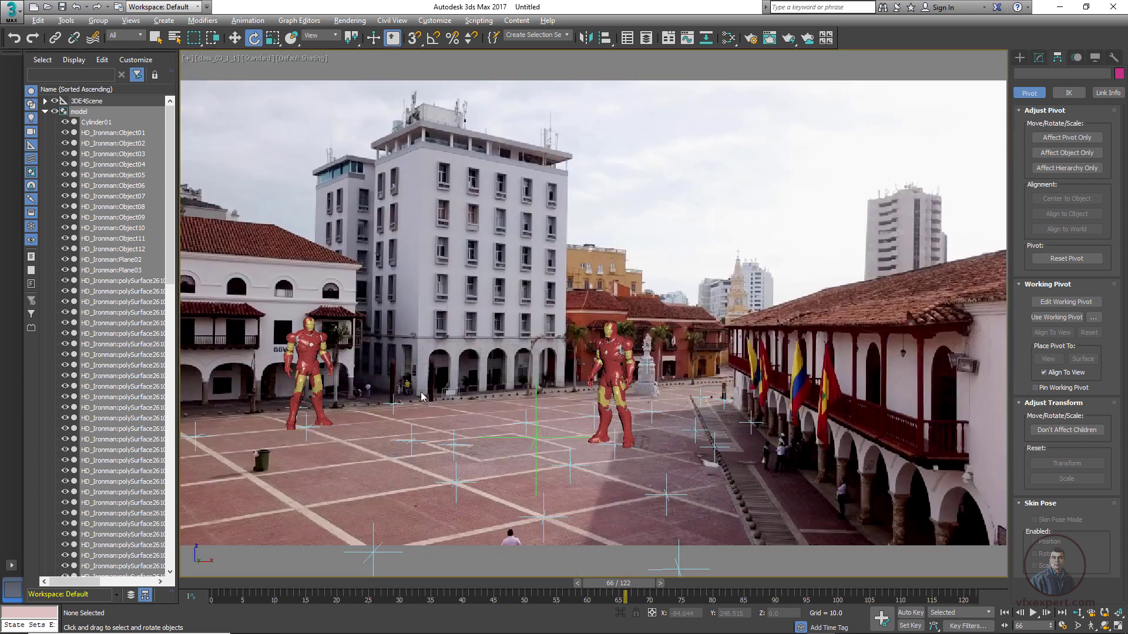
pyautogui.click(44, 111)
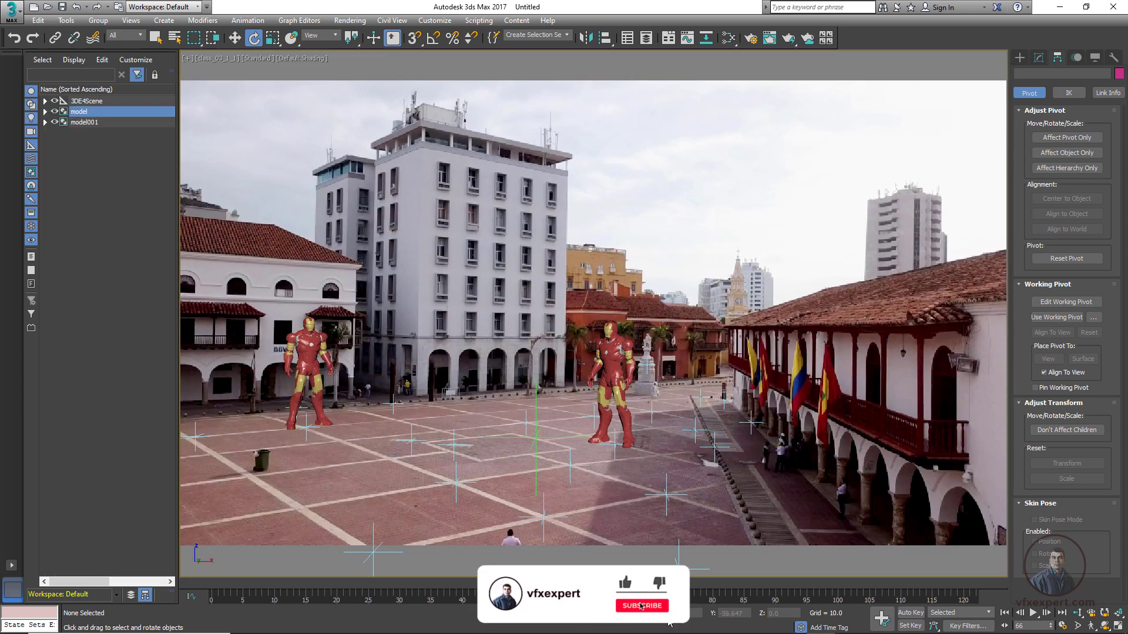
pyautogui.press('Home')
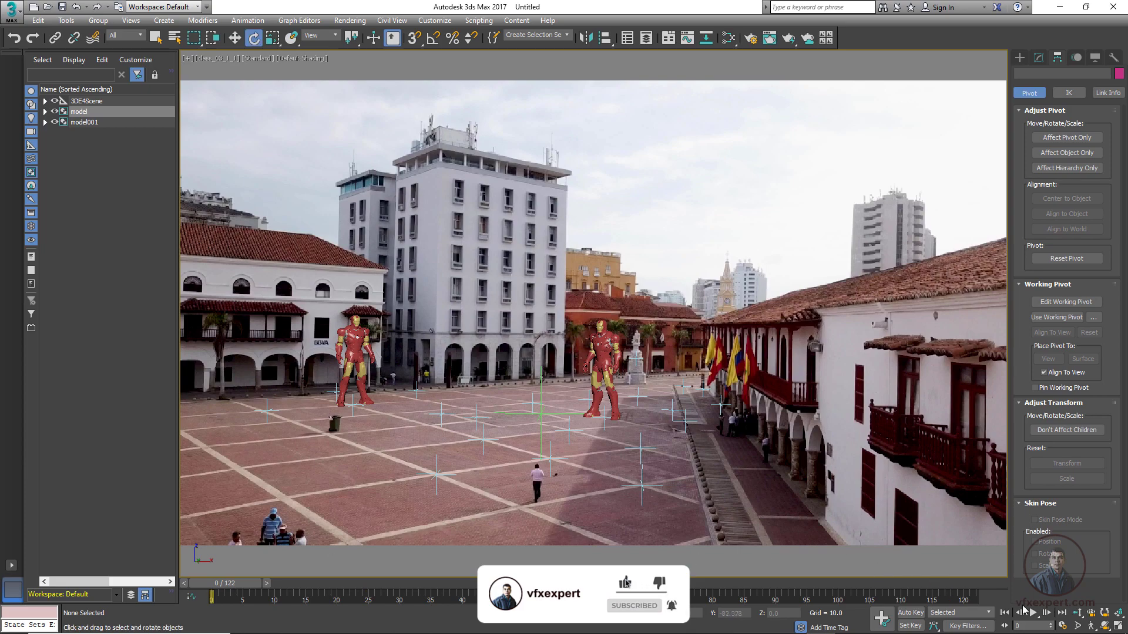
pyautogui.click(1034, 613)
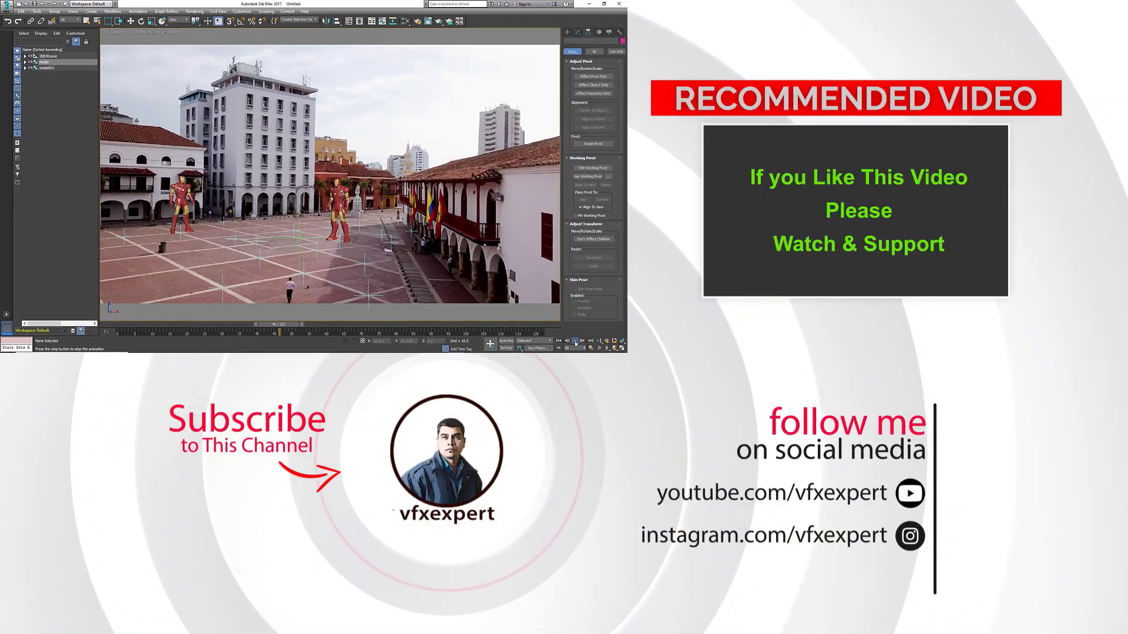
pyautogui.click(574, 342)
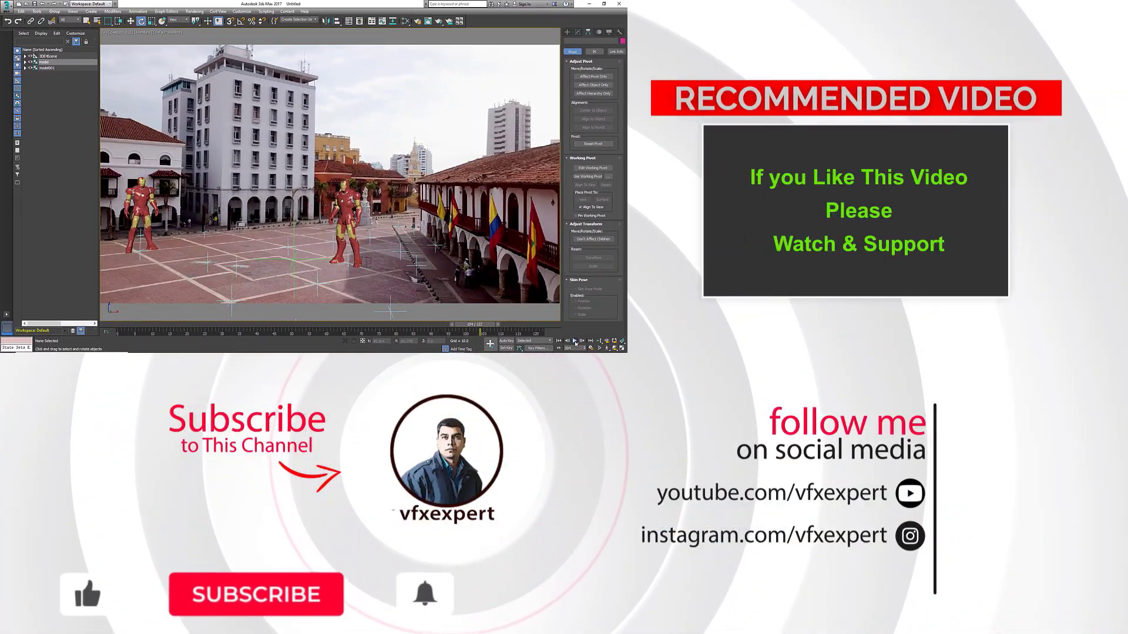